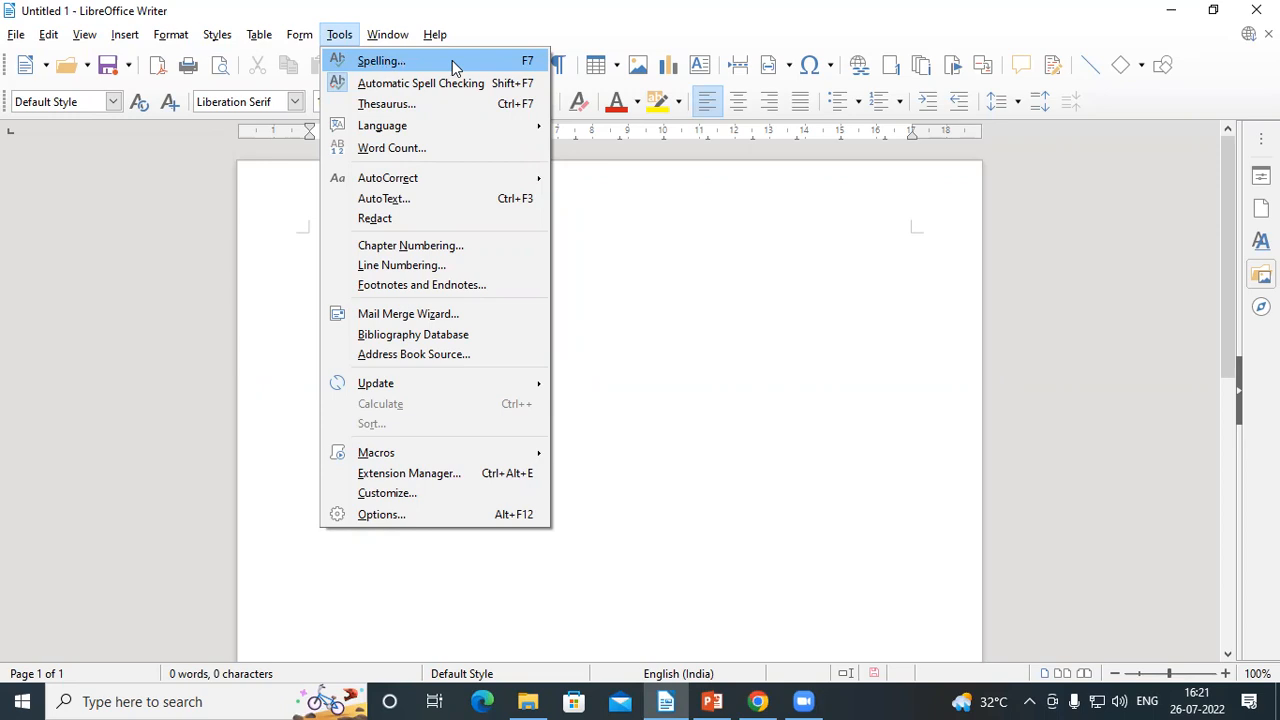
# Step: Enter the misspelled word "Appl" in the blank document and set its font size to 16
pyautogui.click(662, 308)
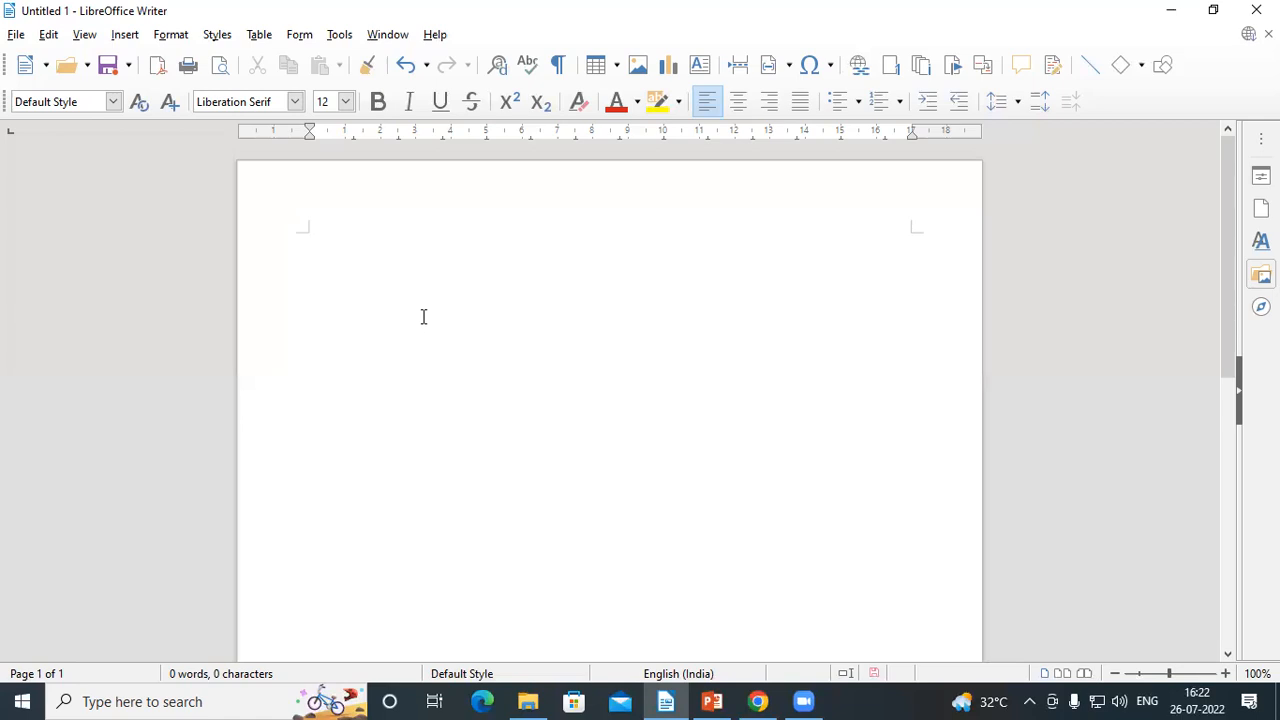
pyautogui.write('appl')
pyautogui.write('l')
pyautogui.moveTo(360, 254); pyautogui.dragTo(283, 237)
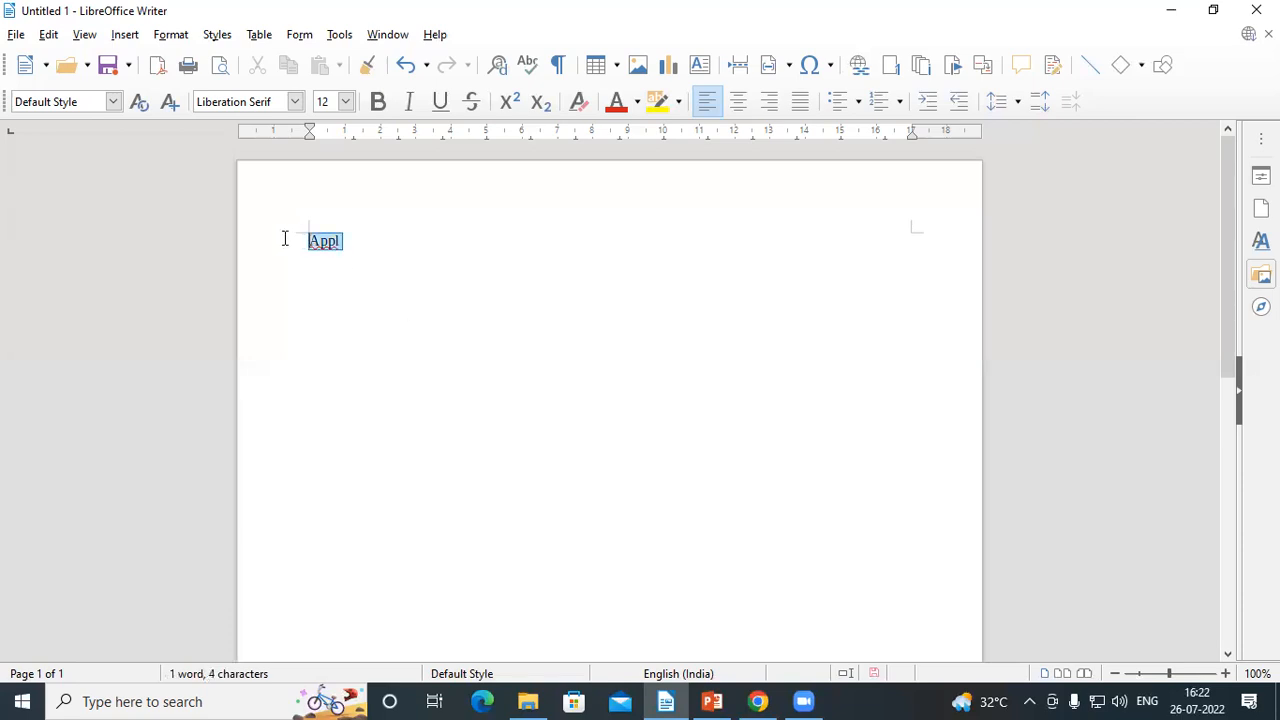
pyautogui.click(345, 101)
pyautogui.click(320, 247)
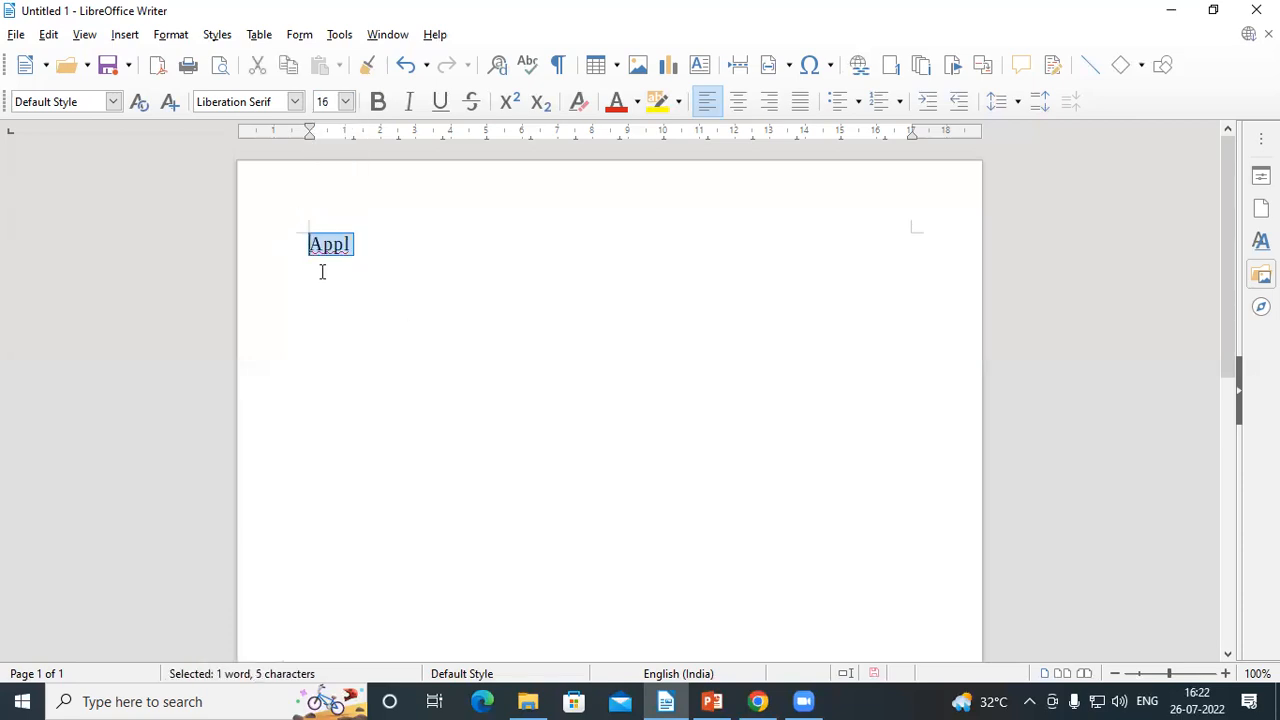
pyautogui.click(371, 258)
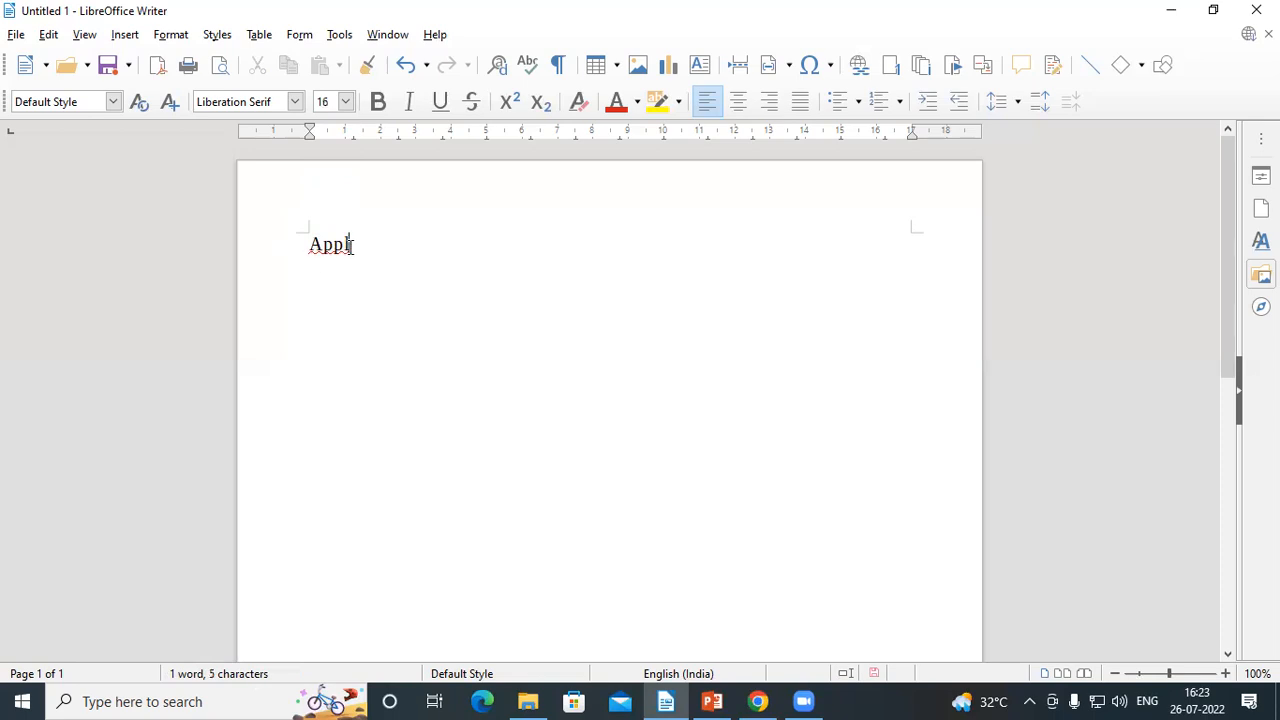
pyautogui.write('e')
pyautogui.press('BackSpace')
pyautogui.press('BackSpace')
# Step: Run the spelling check on "Appl", correct it with the suggestion "Apple", and close the check
pyautogui.moveTo(308, 244); pyautogui.dragTo(354, 245)
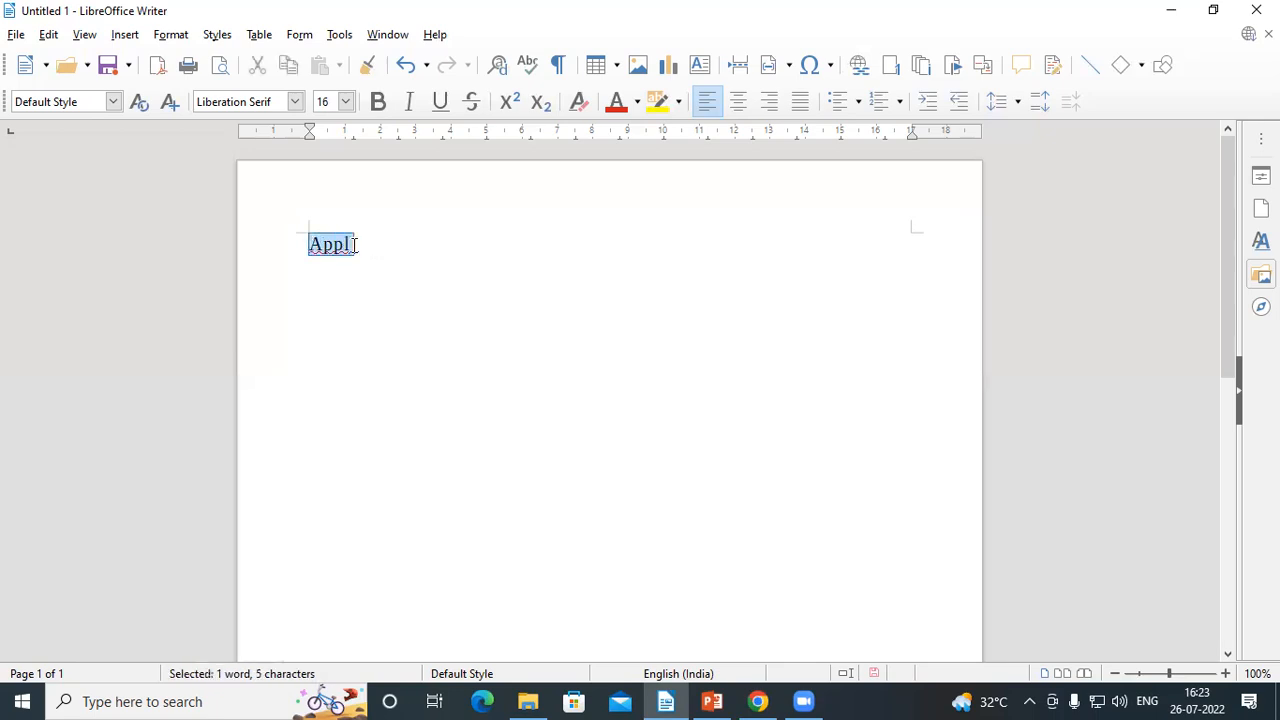
pyautogui.click(350, 40)
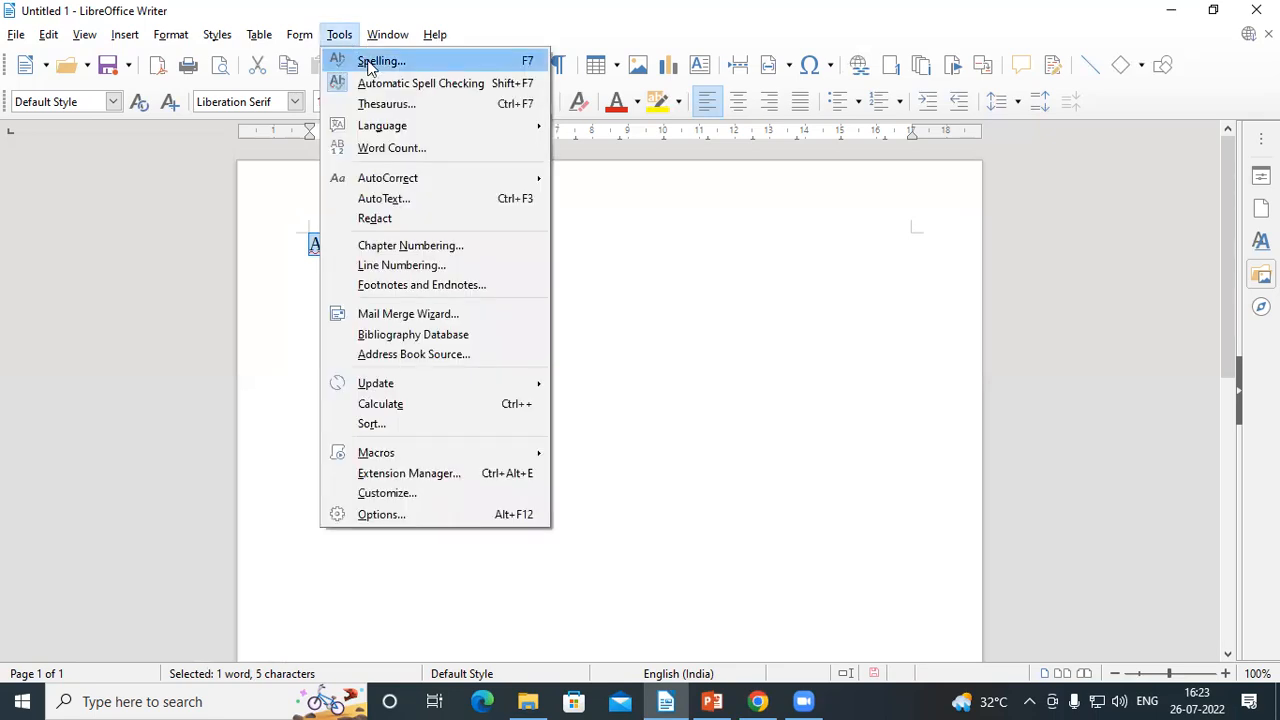
pyautogui.click(374, 62)
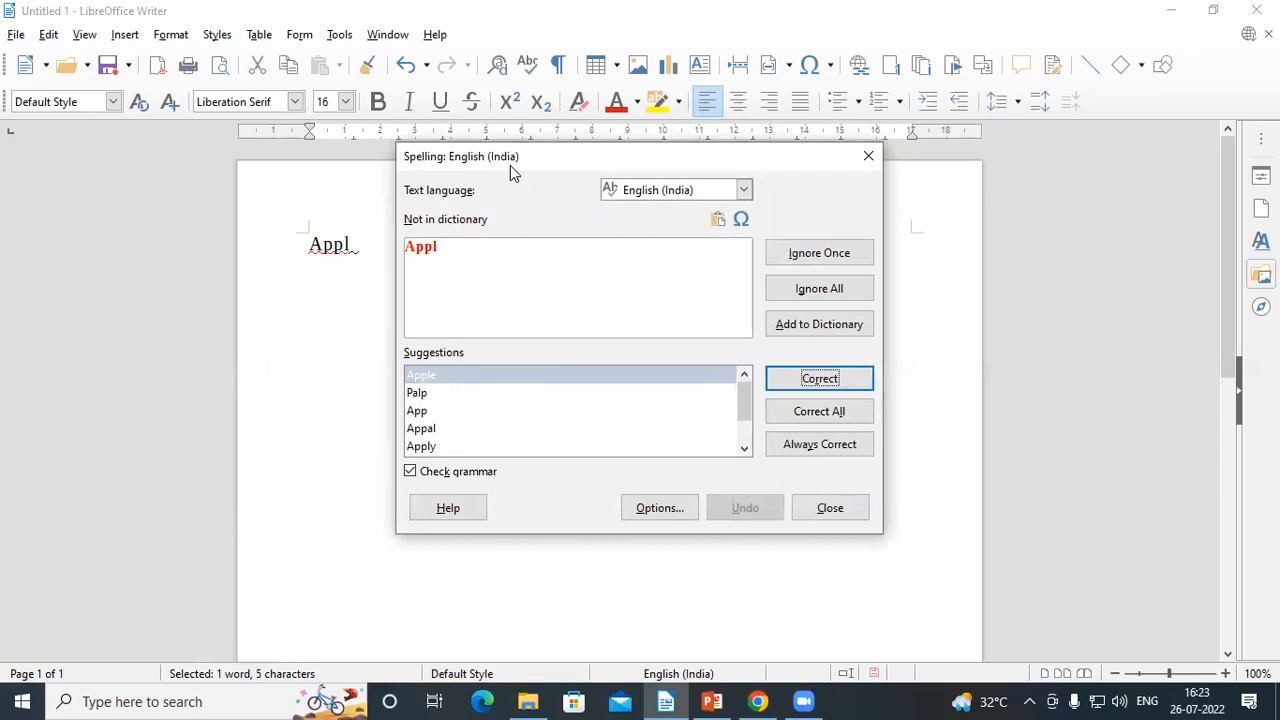
pyautogui.moveTo(510, 167); pyautogui.dragTo(555, 125)
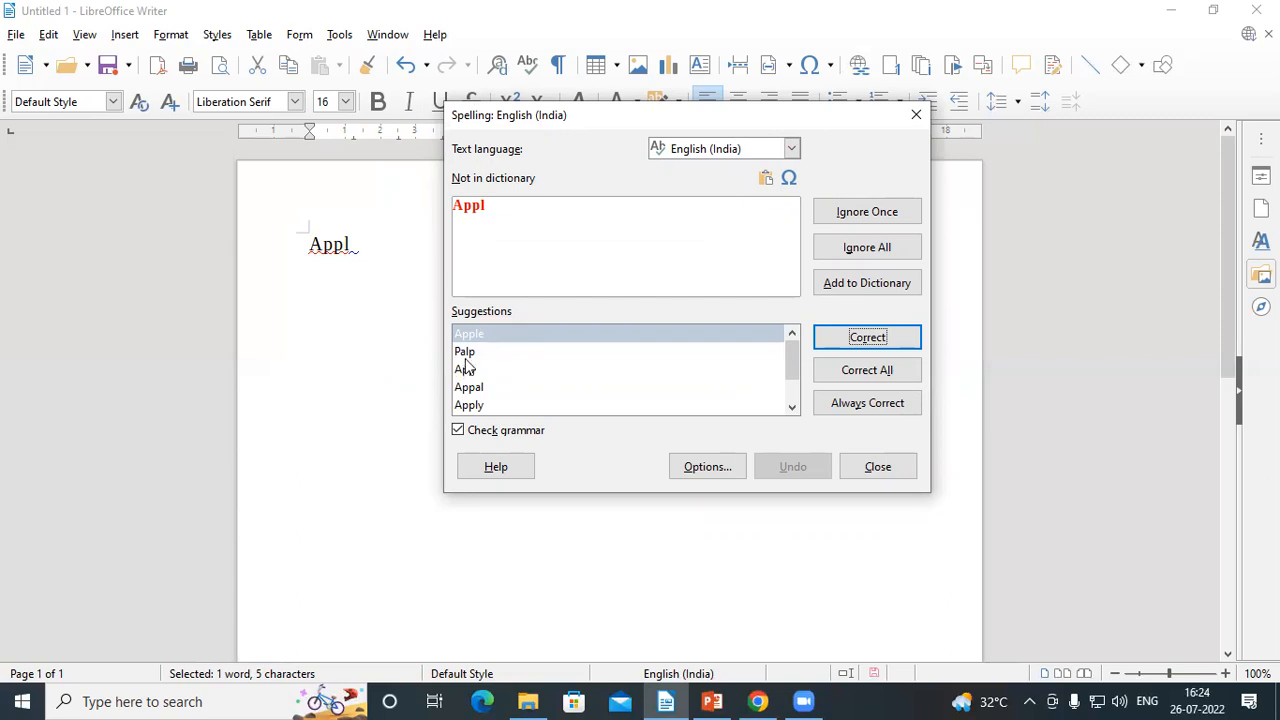
pyautogui.click(480, 408)
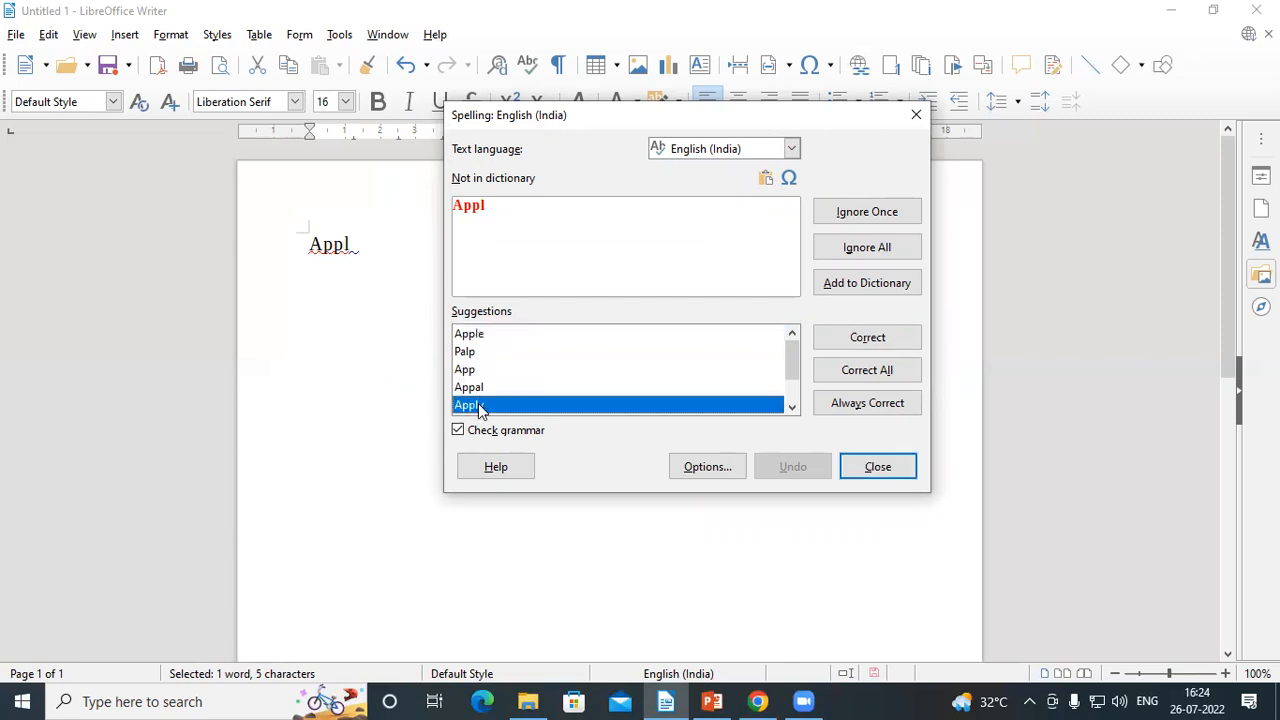
pyautogui.click(480, 340)
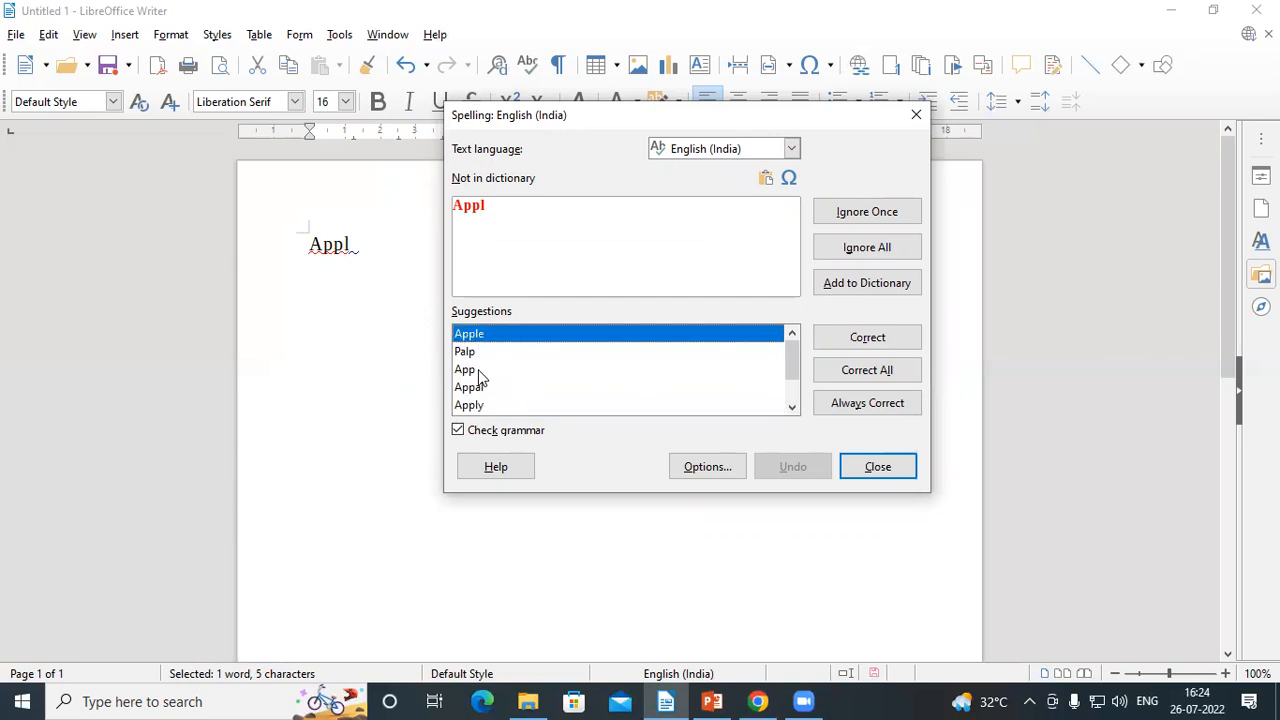
pyautogui.click(482, 373)
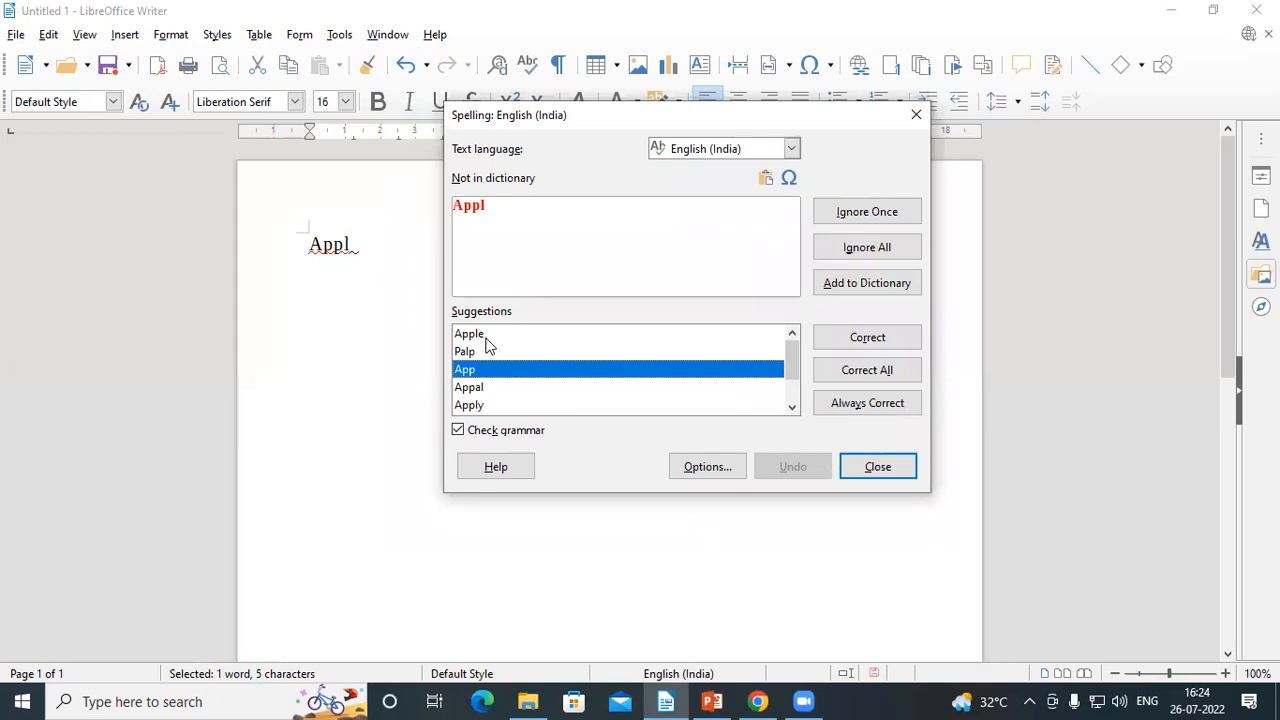
pyautogui.click(489, 341)
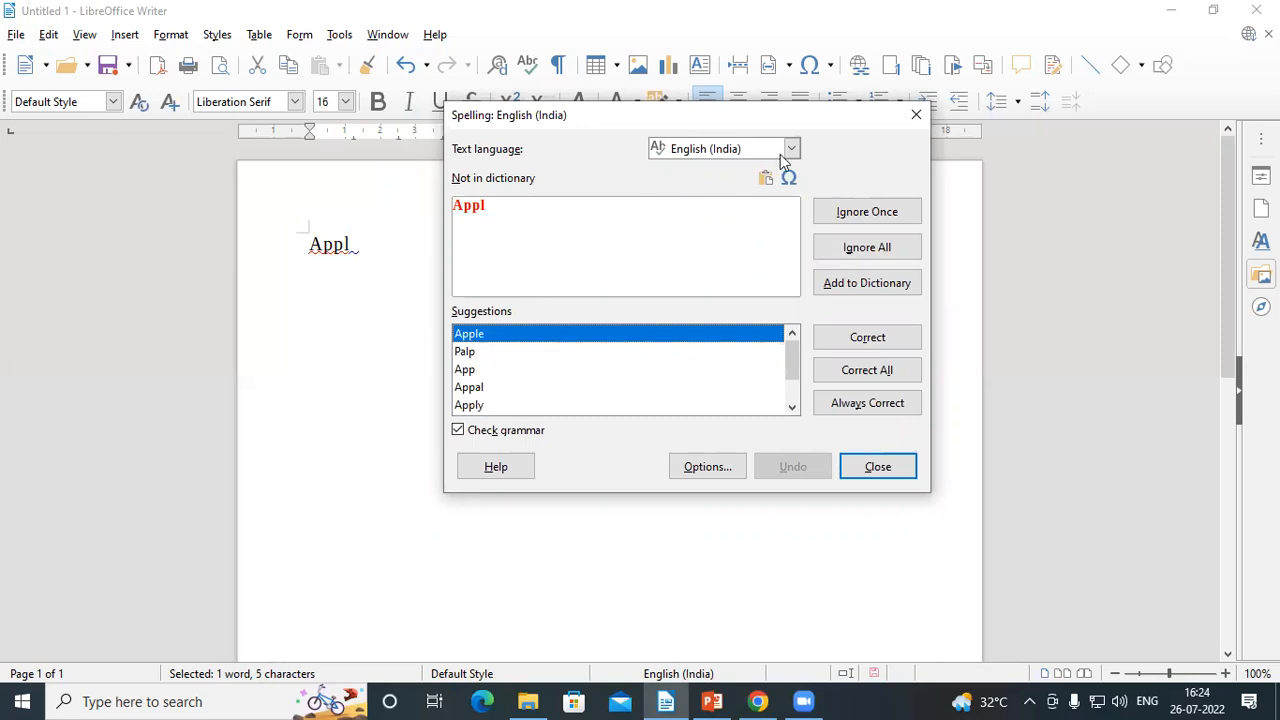
pyautogui.click(851, 340)
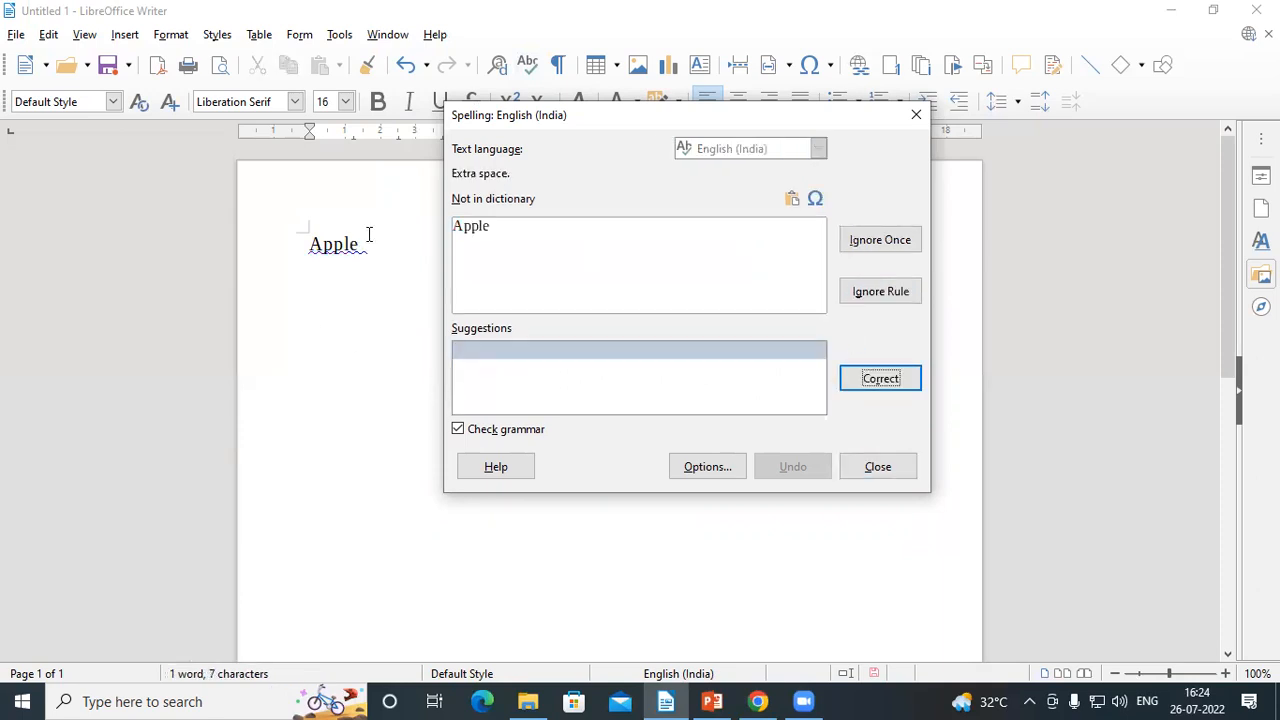
pyautogui.click(915, 114)
# Step: Remove the final "e" from "Apple", then add "Appl" to the dictionary through the spelling check
pyautogui.press('Right')
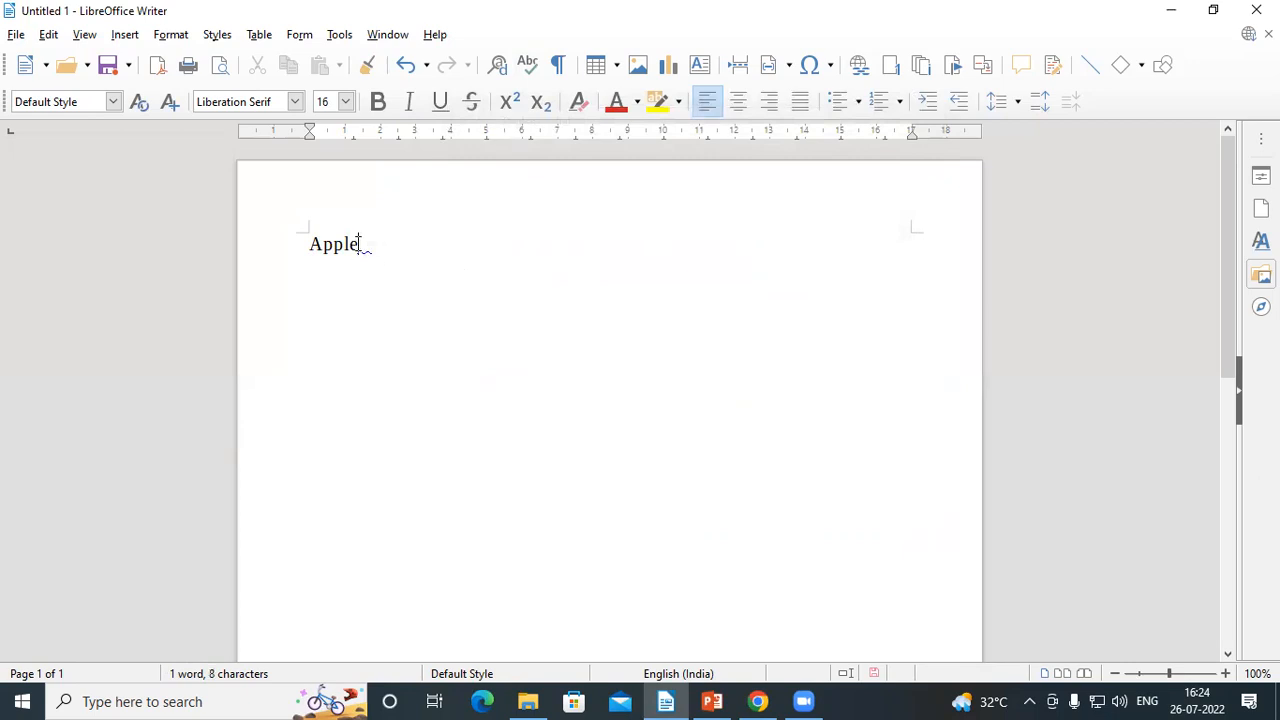
pyautogui.press('BackSpace')
pyautogui.moveTo(310, 247); pyautogui.dragTo(358, 244)
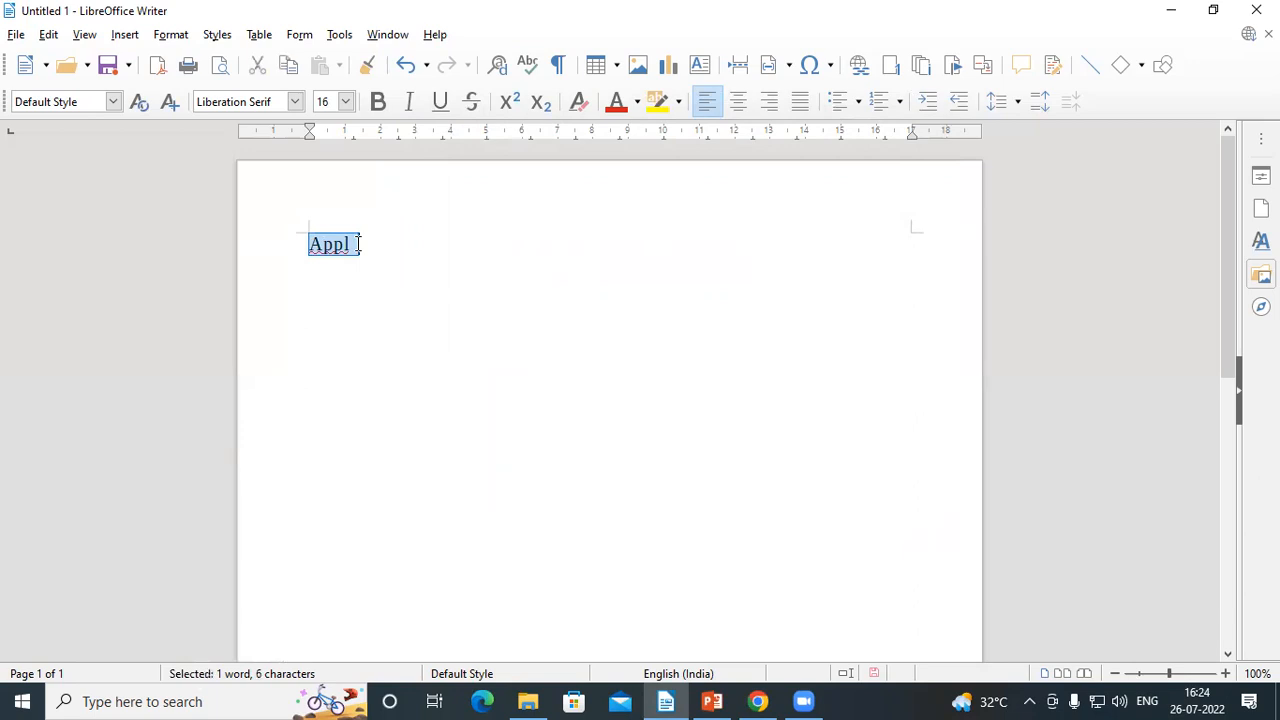
pyautogui.press('F7')
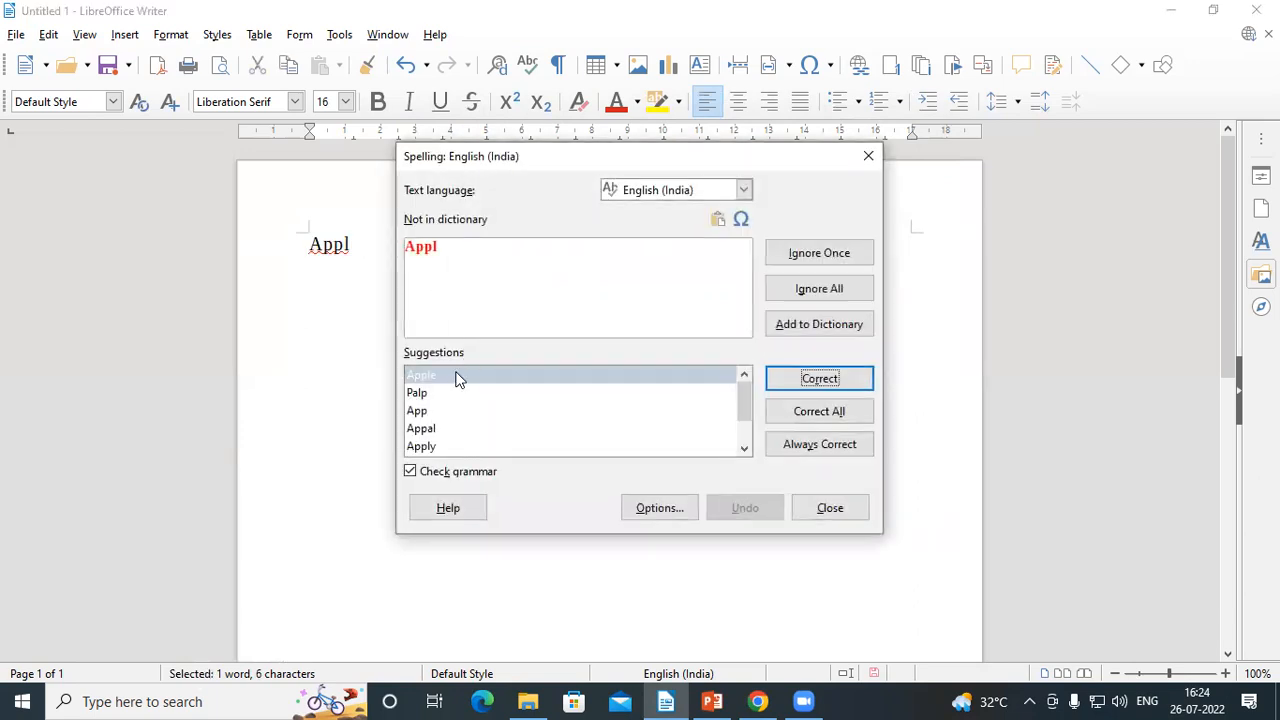
pyautogui.moveTo(404, 247); pyautogui.dragTo(458, 247)
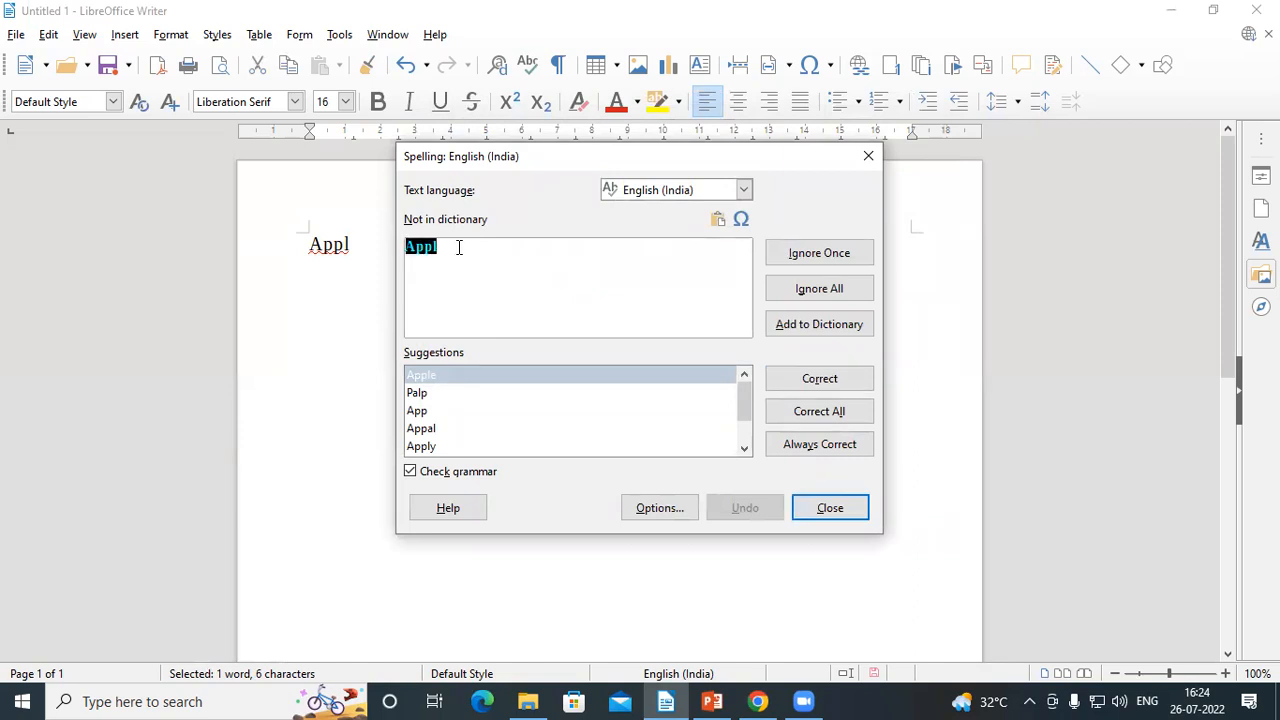
pyautogui.click(461, 248)
pyautogui.click(799, 326)
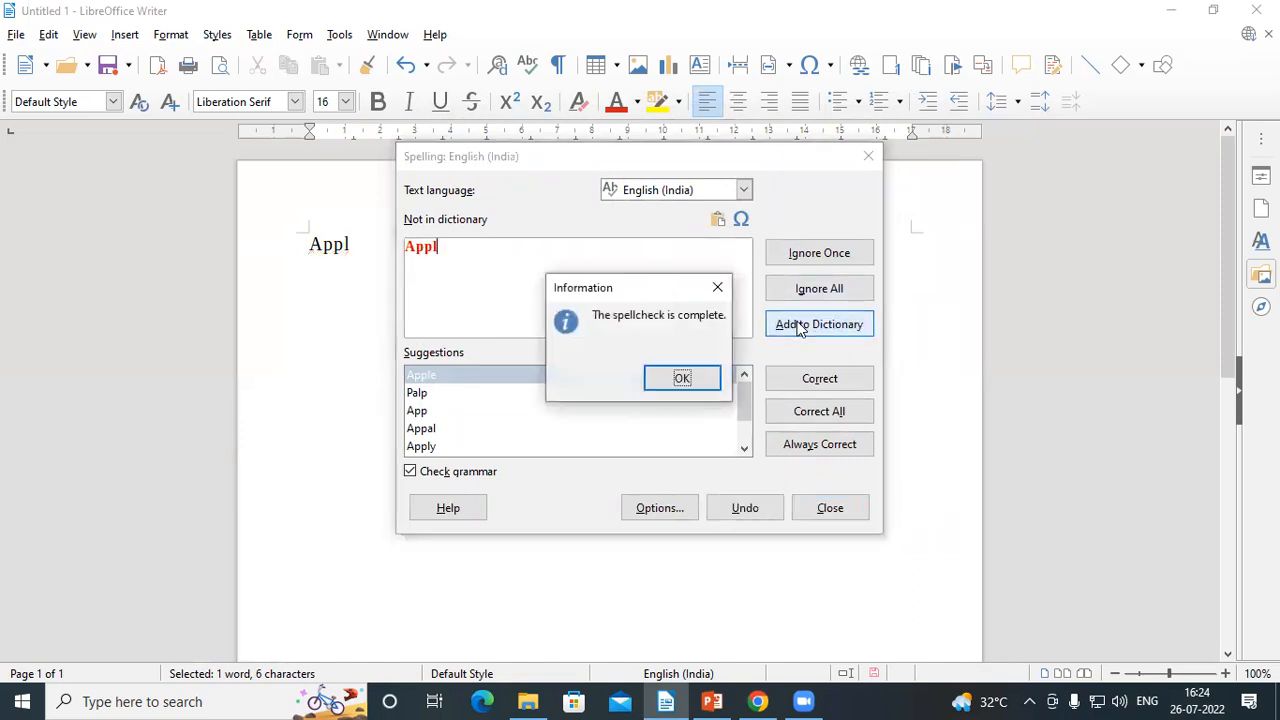
pyautogui.click(682, 378)
pyautogui.click(832, 508)
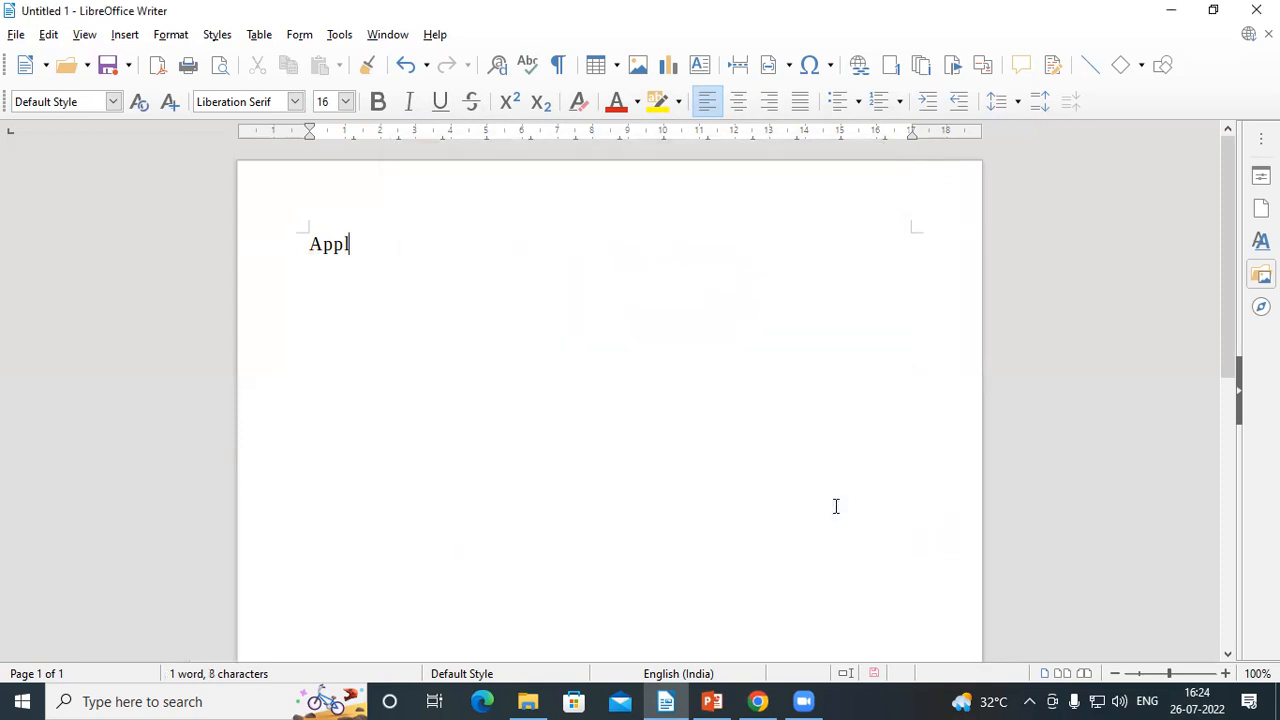
# Step: Enter lowercase "appl" on a new line and add it to the dictionary through the spelling check
pyautogui.press('Return')
pyautogui.write('appl')
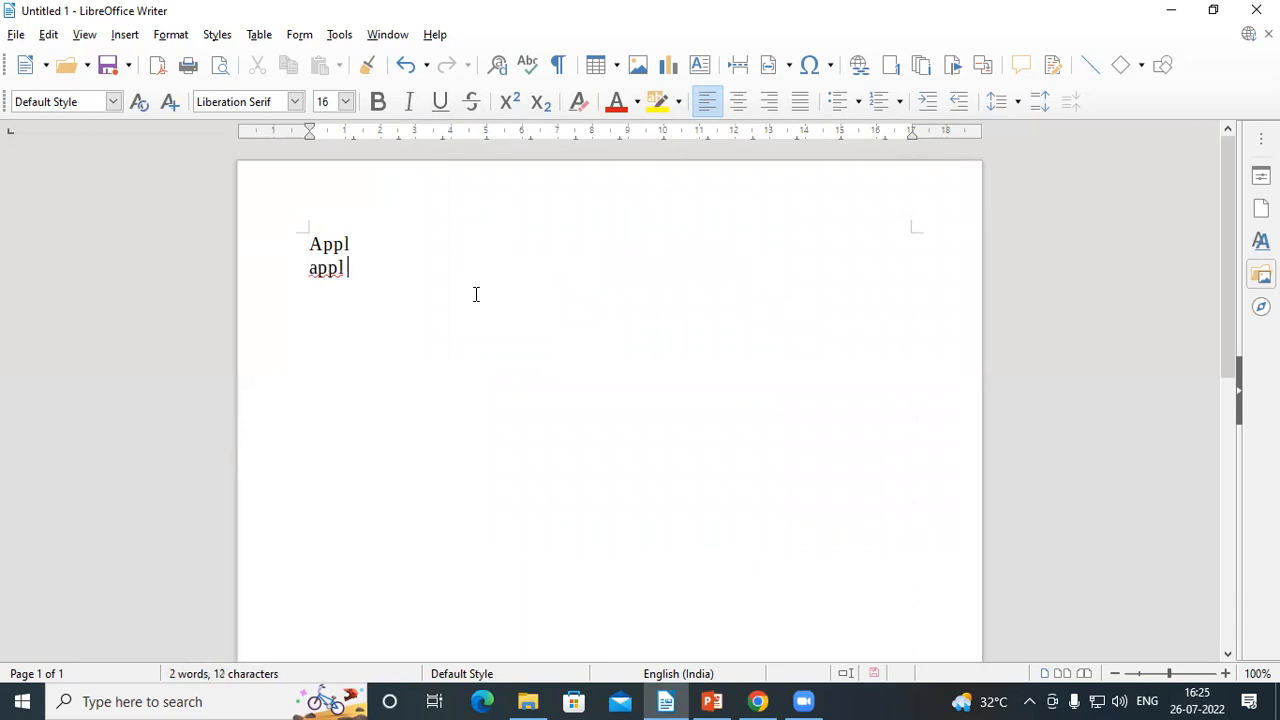
pyautogui.moveTo(362, 268); pyautogui.dragTo(298, 268)
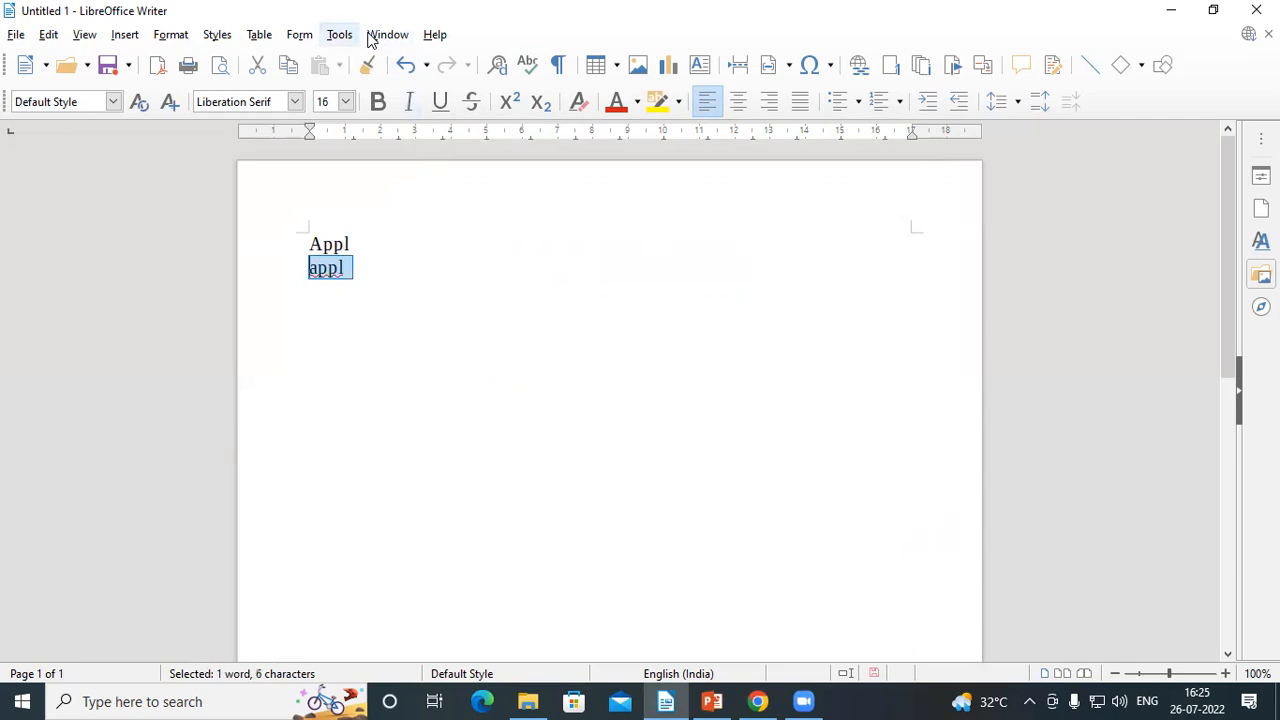
pyautogui.press('F7')
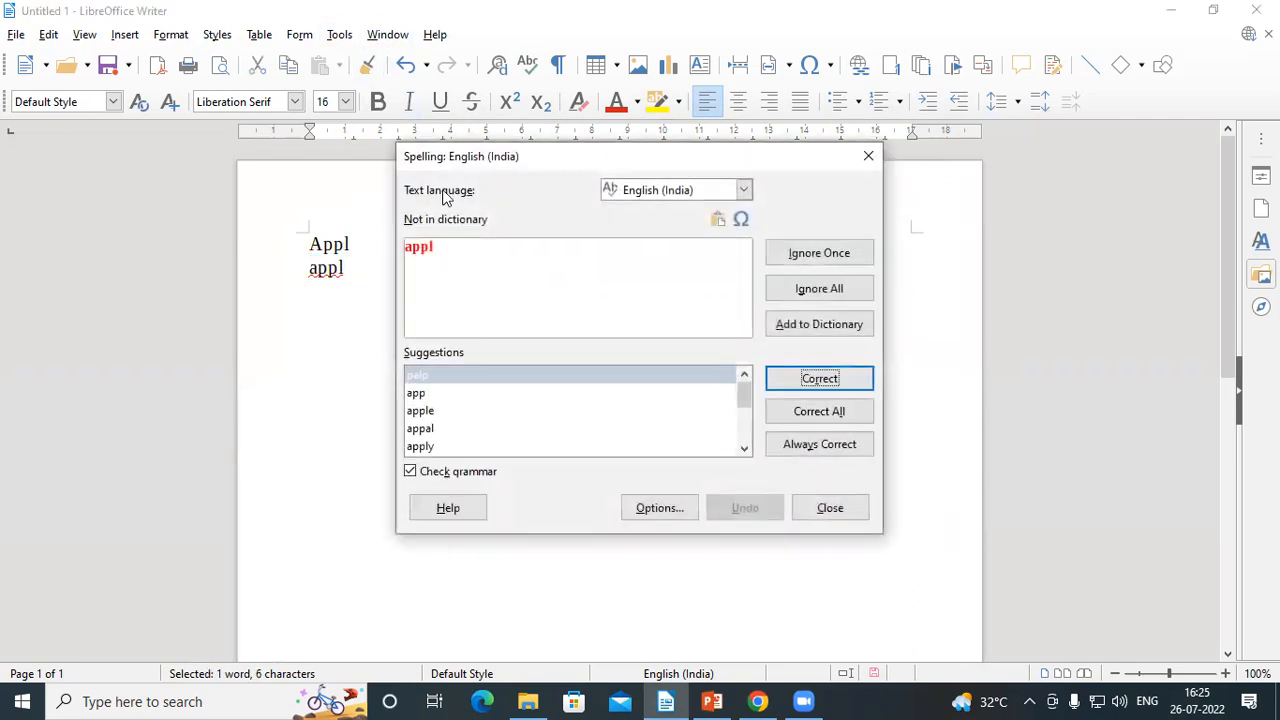
pyautogui.doubleClick(437, 251)
pyautogui.click(461, 252)
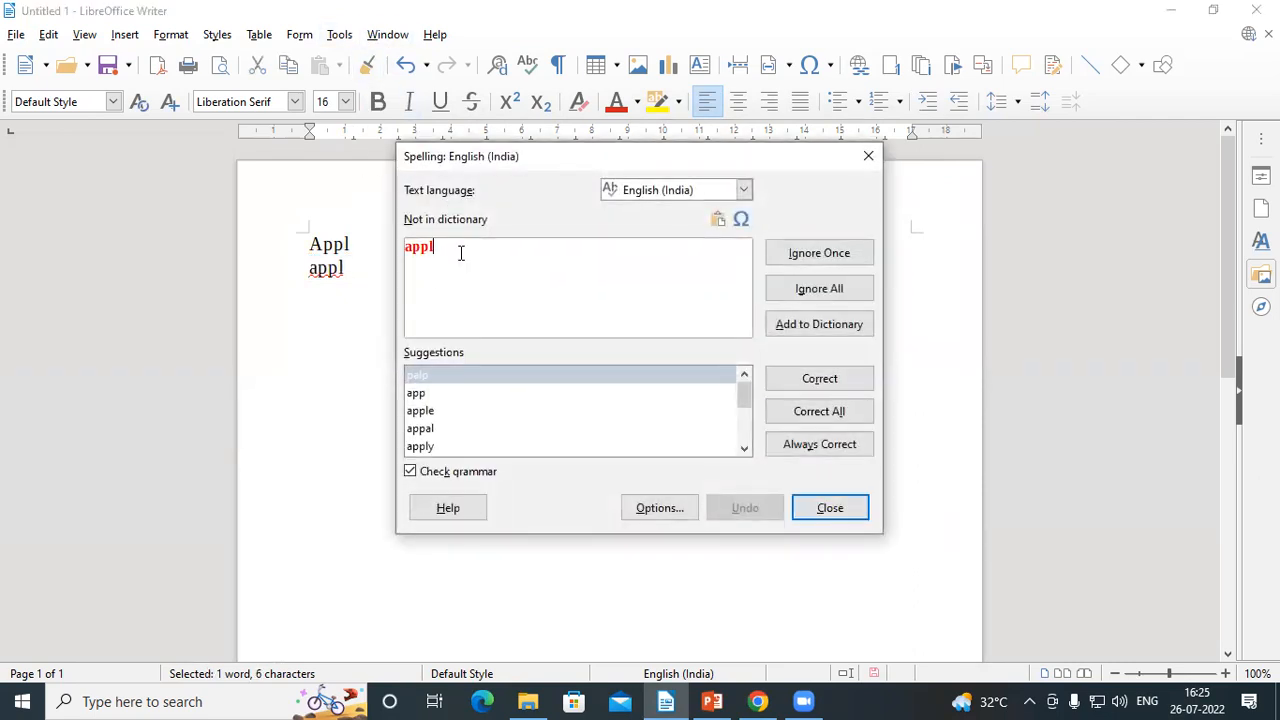
pyautogui.click(797, 326)
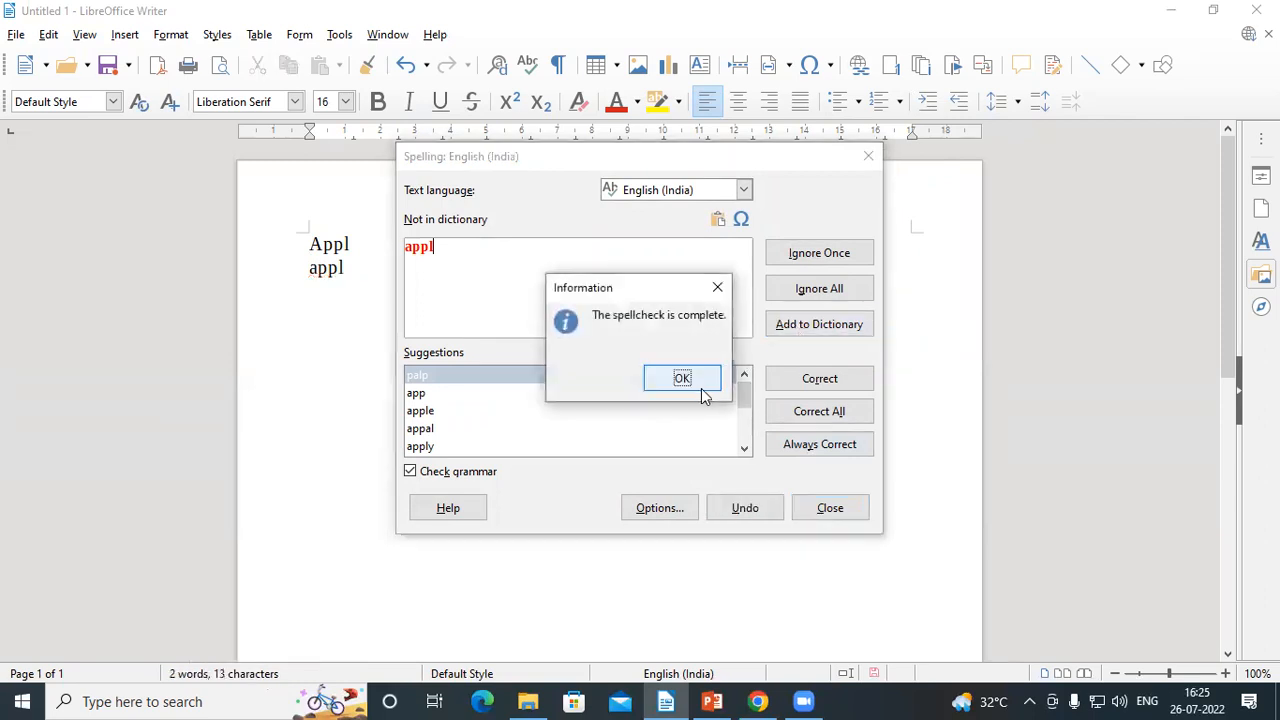
pyautogui.click(699, 384)
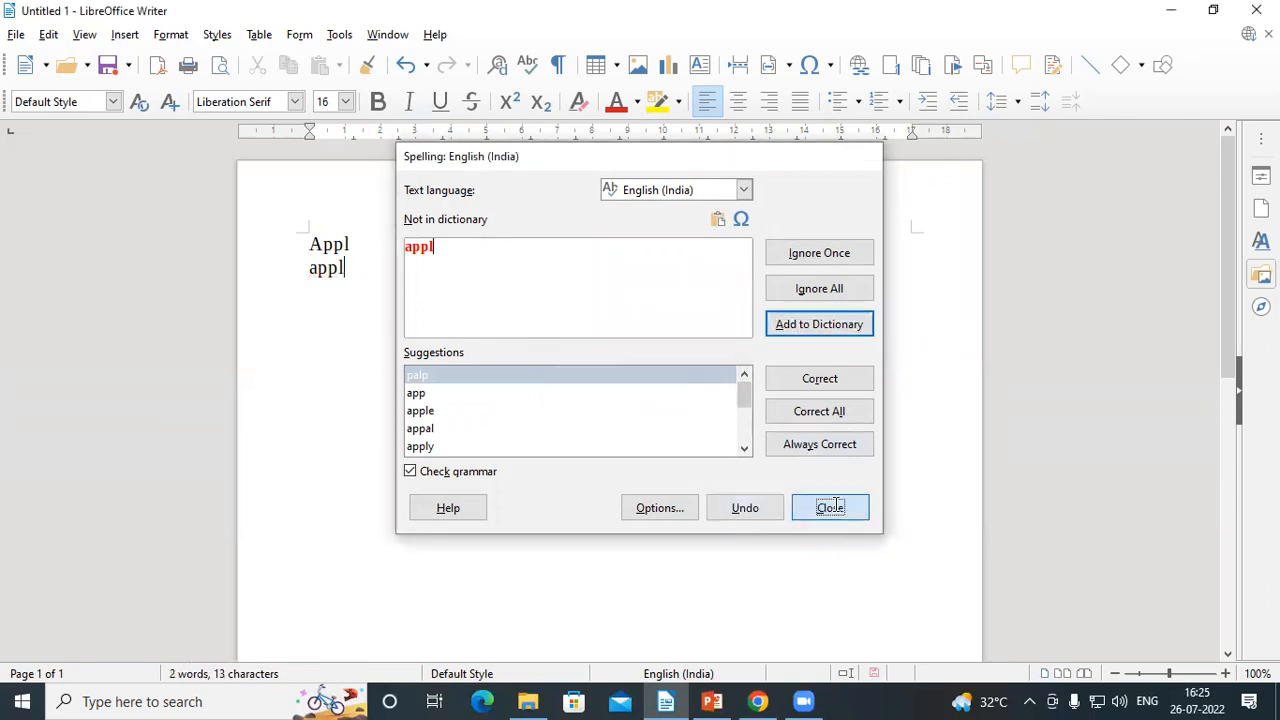
pyautogui.click(830, 507)
# Step: Add three more lines reading "appl", "confidence" and "canfidence" below the existing text
pyautogui.press('Return')
pyautogui.write('appl')
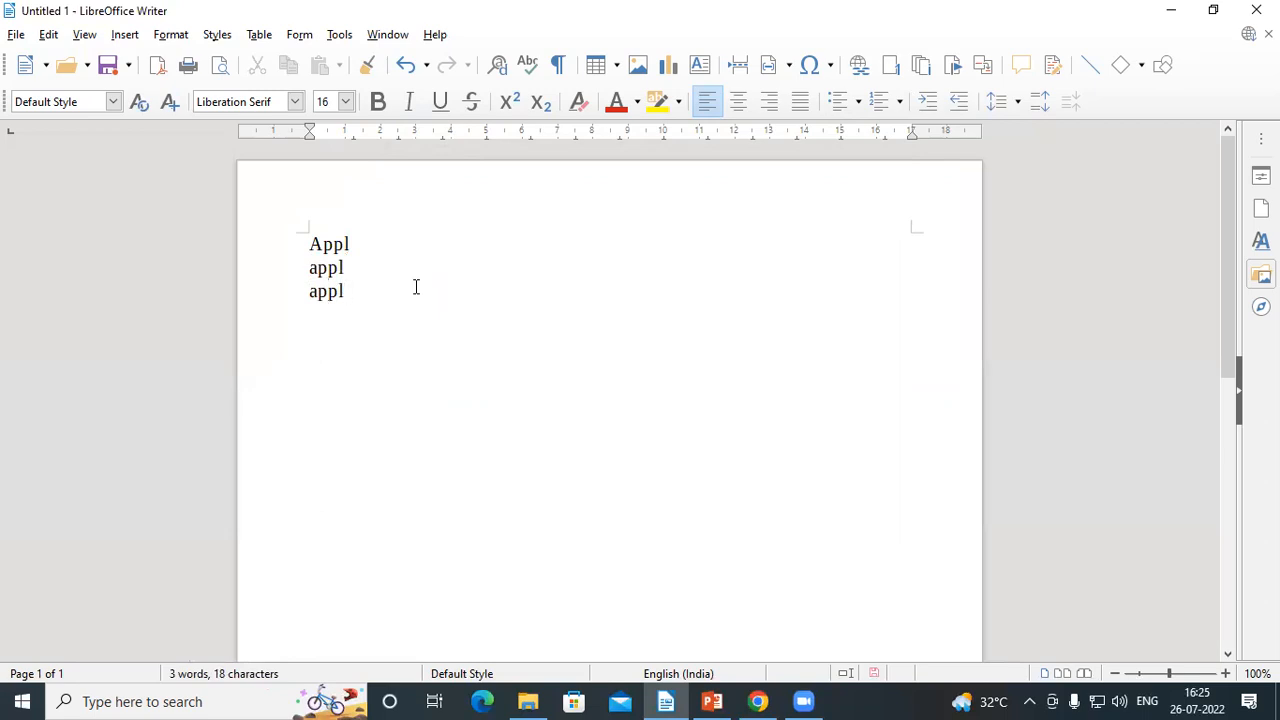
pyautogui.press('Return')
pyautogui.write('con')
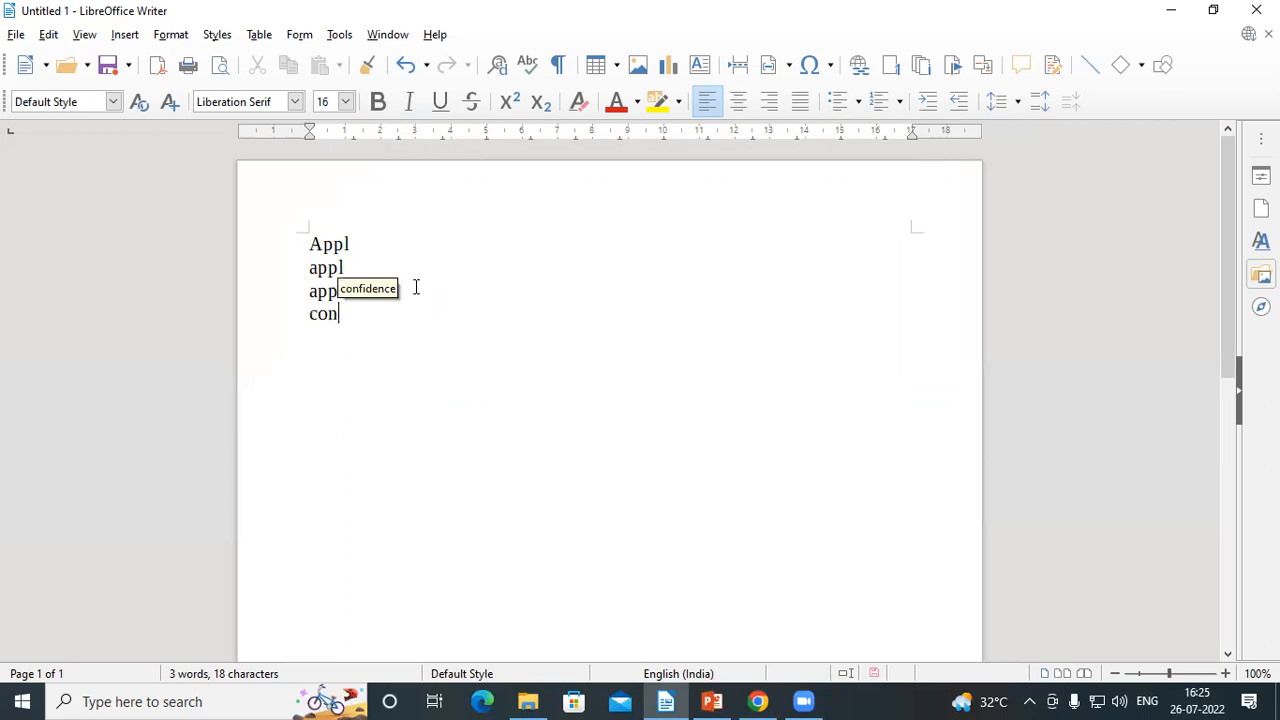
pyautogui.write('fid')
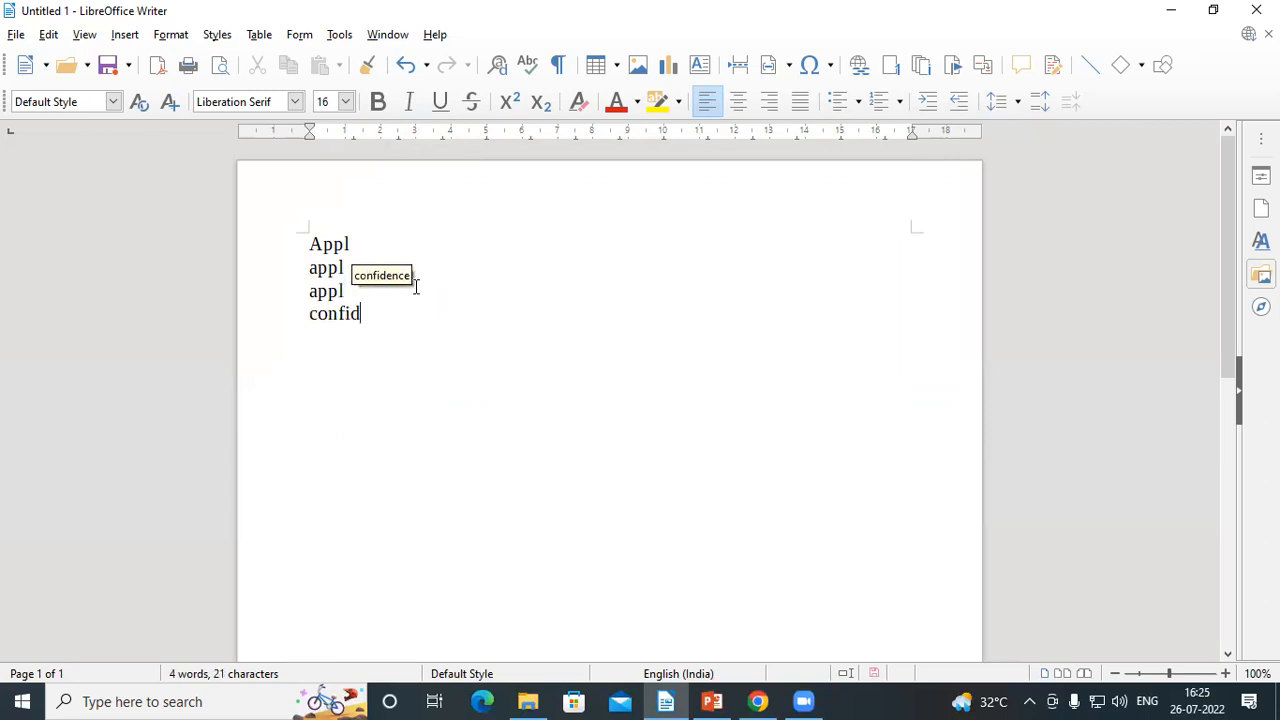
pyautogui.write('ence')
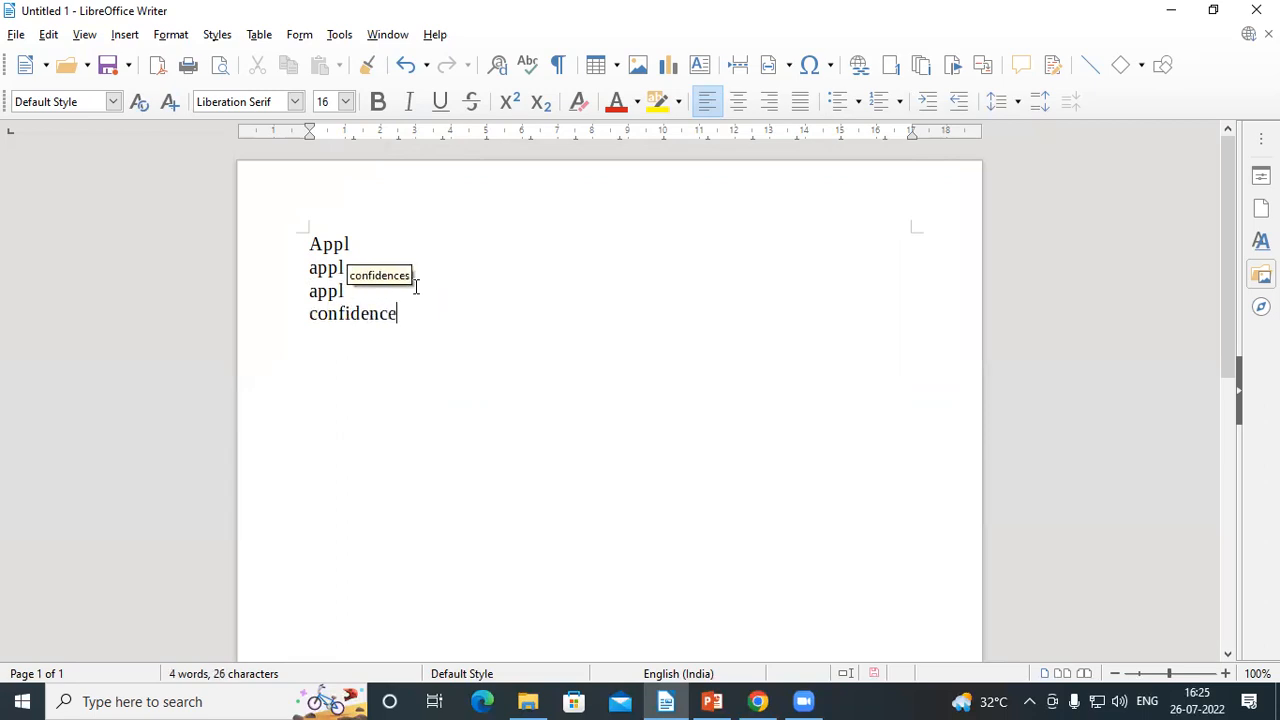
pyautogui.press('Return')
pyautogui.write('c')
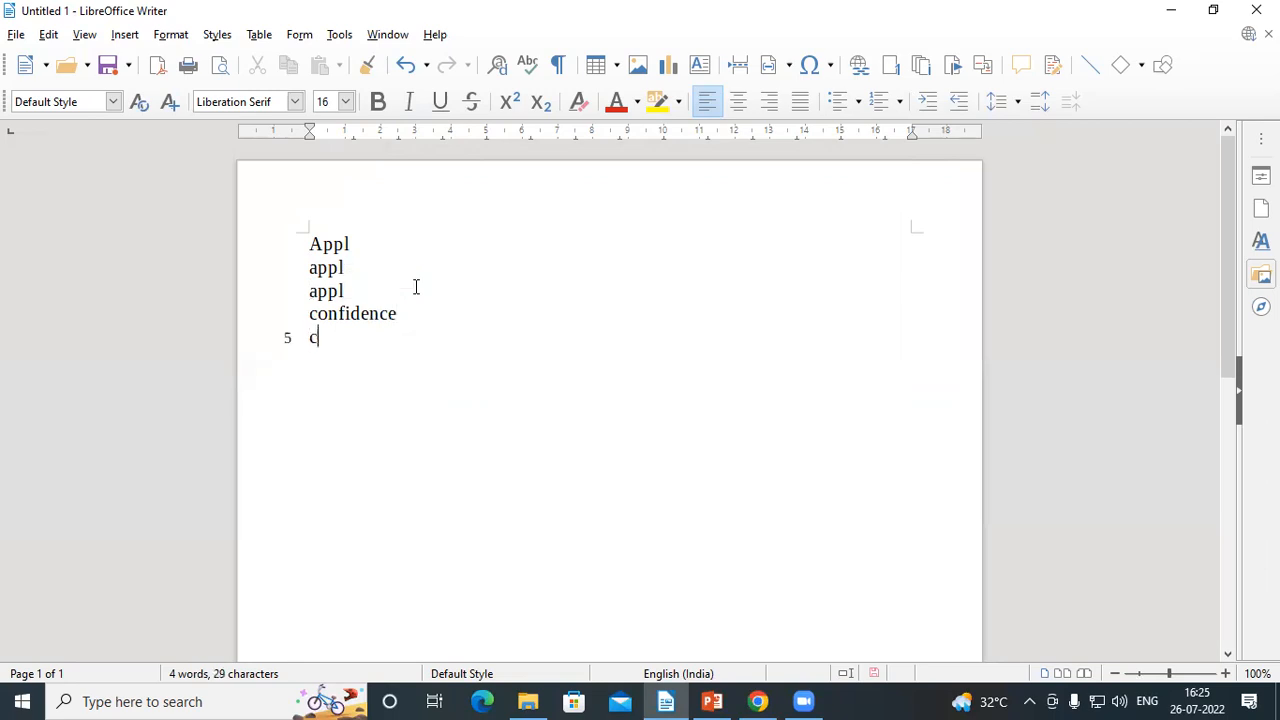
pyautogui.write('anfidence')
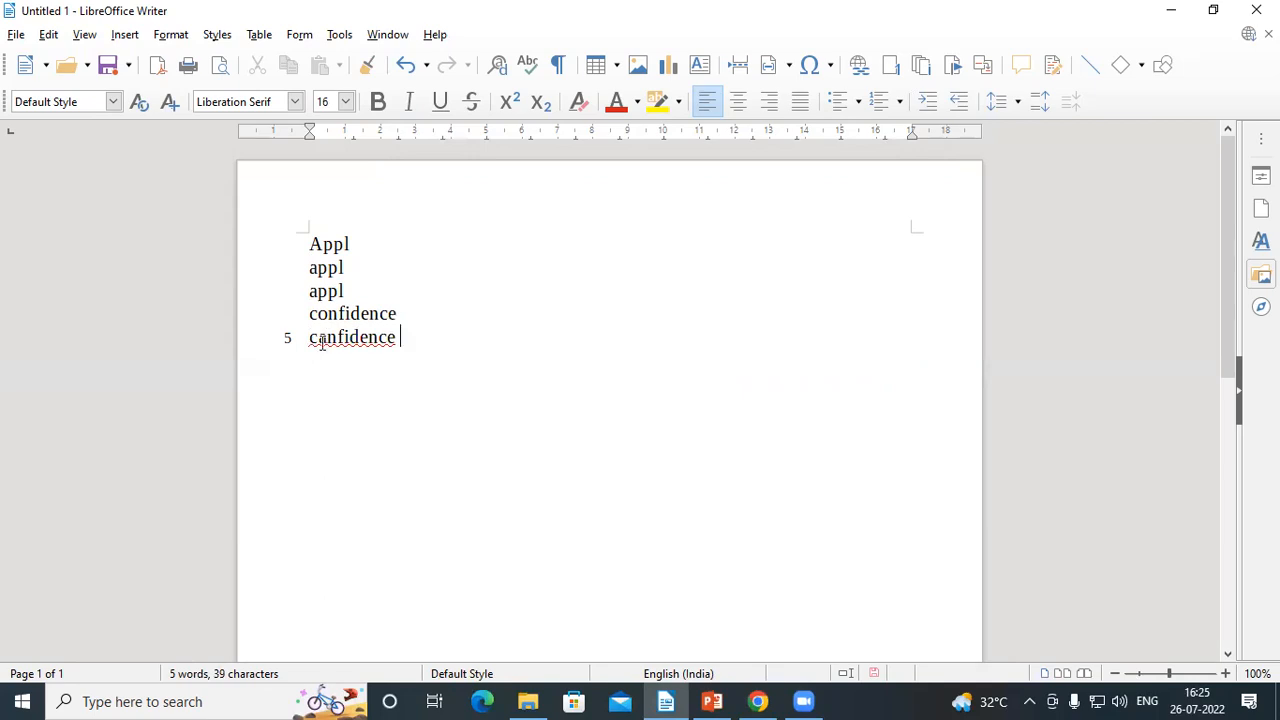
# Step: Run the spelling check on "canfidence" and correct it with the suggestion "confidence"
pyautogui.moveTo(309, 340); pyautogui.dragTo(440, 346)
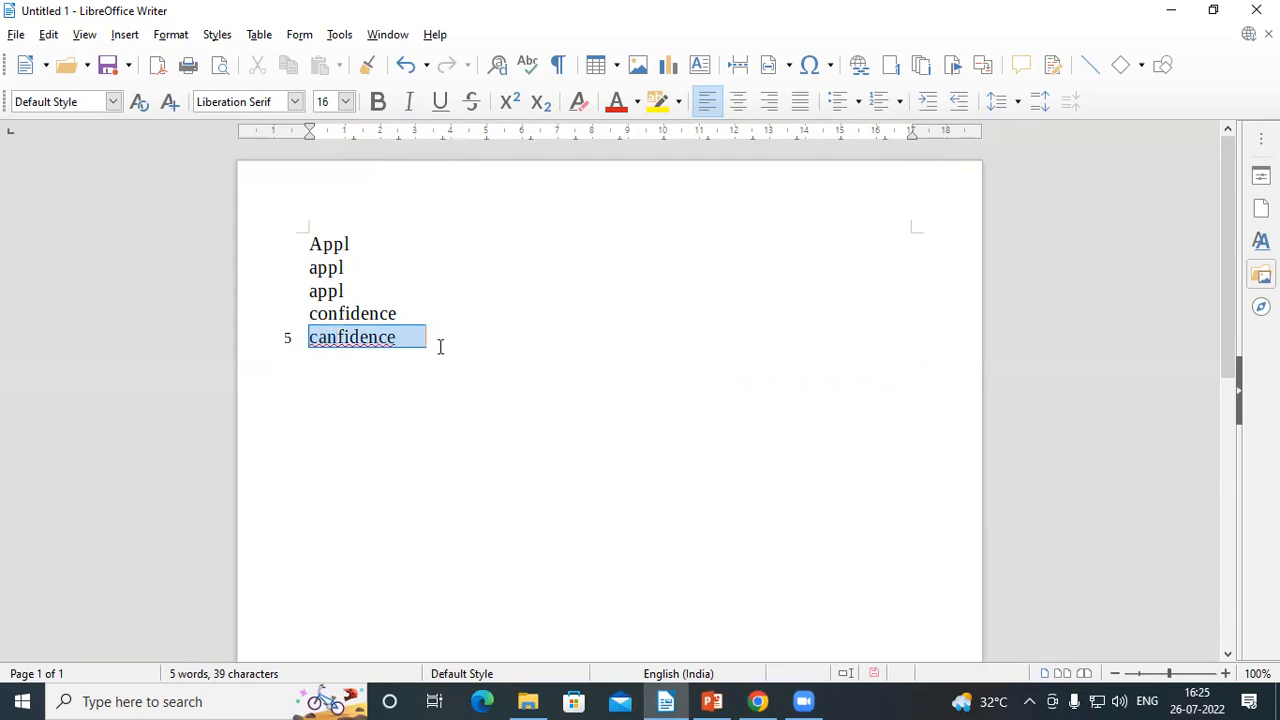
pyautogui.press('F7')
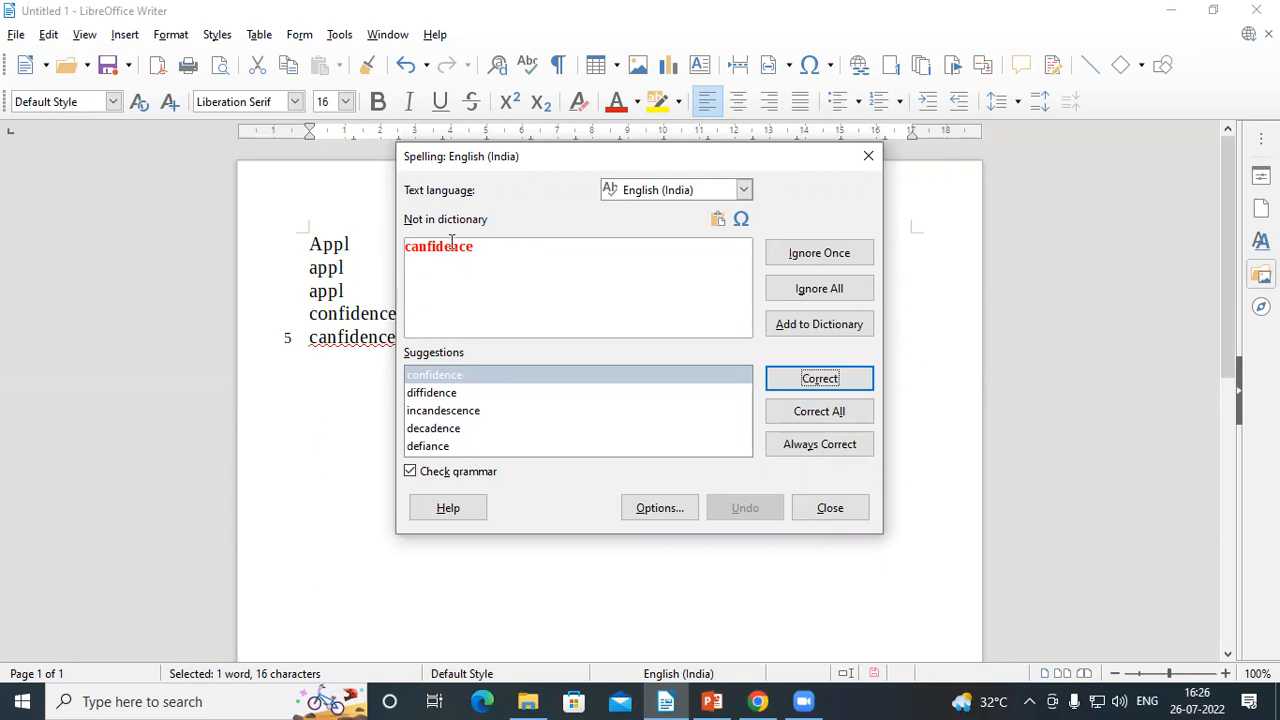
pyautogui.click(433, 381)
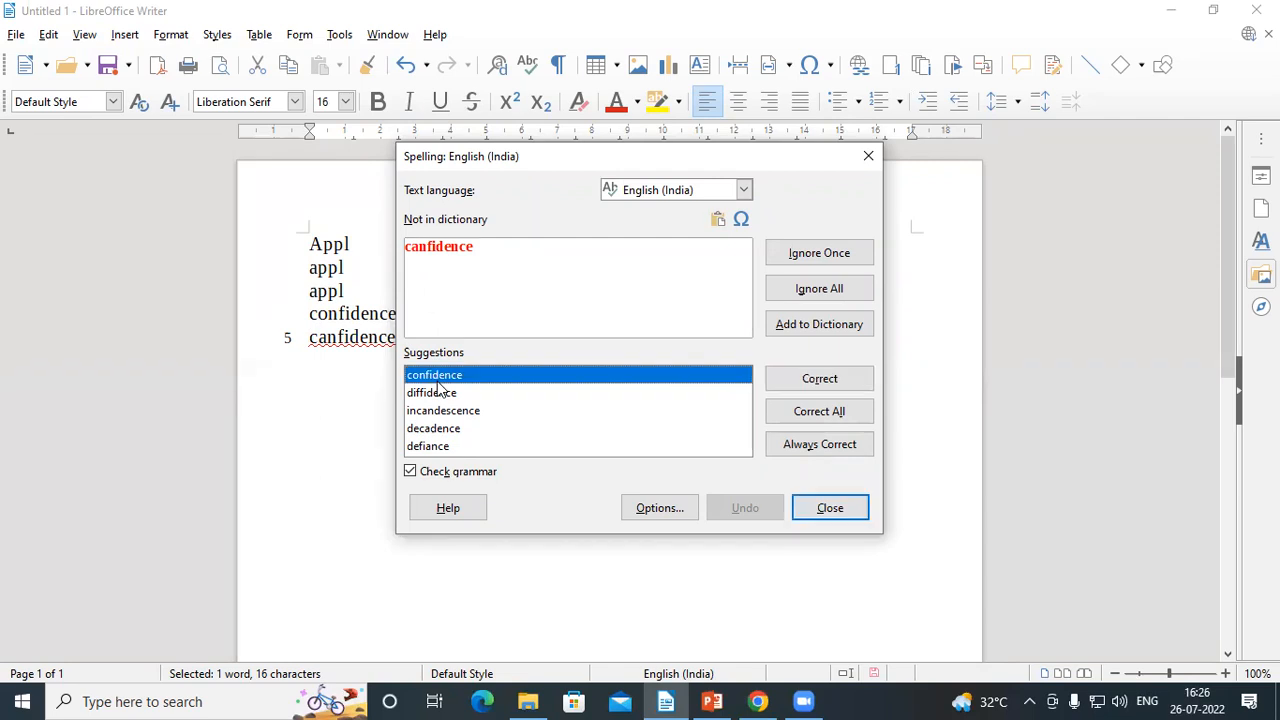
pyautogui.click(822, 380)
pyautogui.click(694, 381)
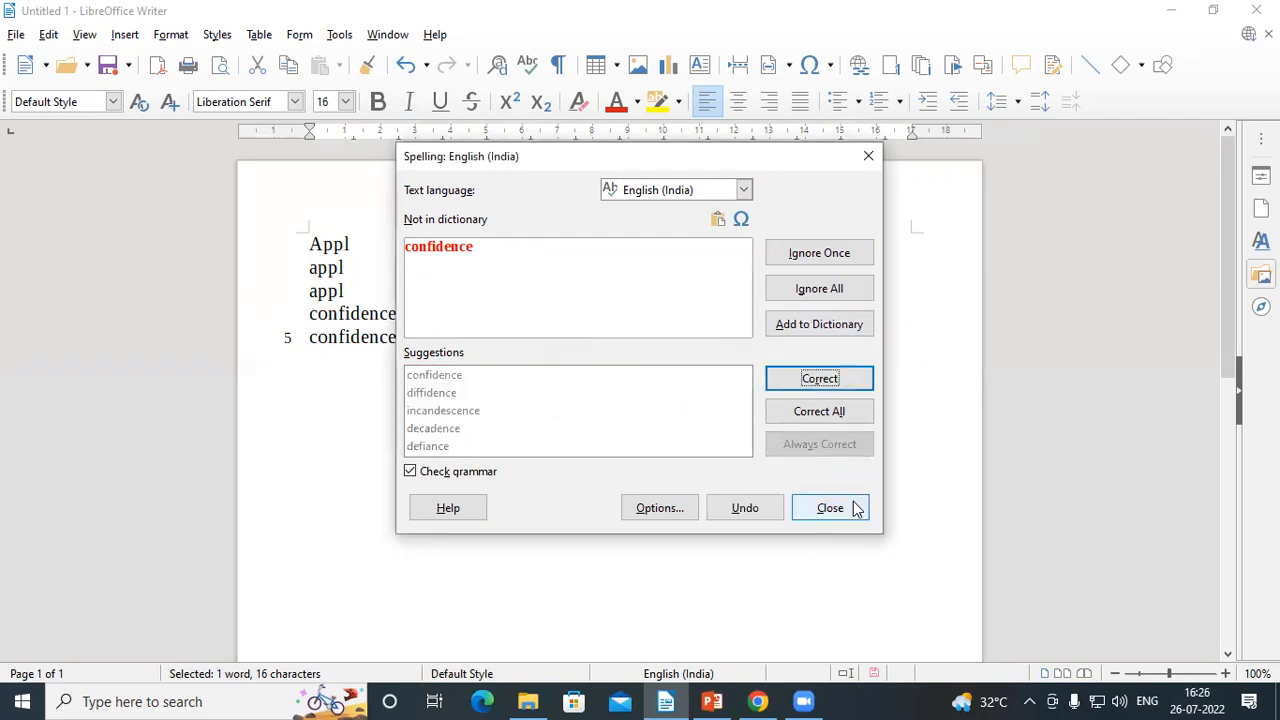
# Step: Close the spelling check and enter "boay" below the last "confidence", leaving three blank lines between them
pyautogui.click(851, 508)
pyautogui.click(468, 336)
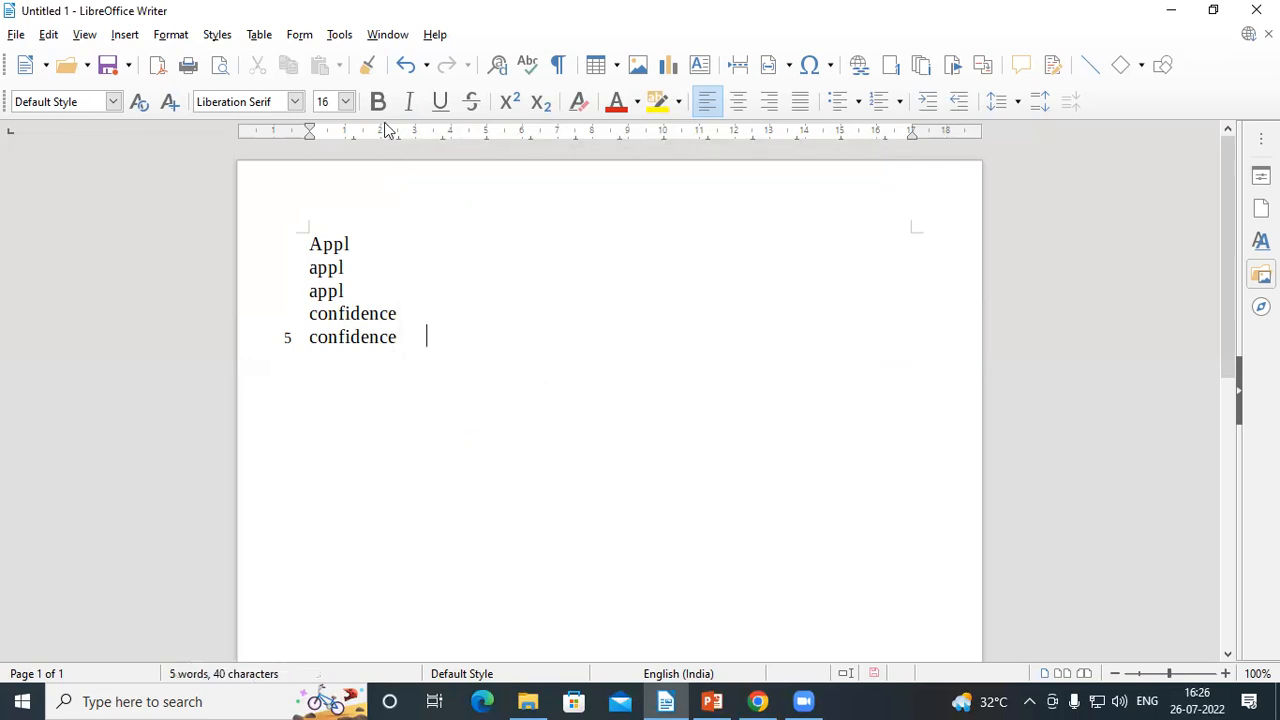
pyautogui.click(339, 34)
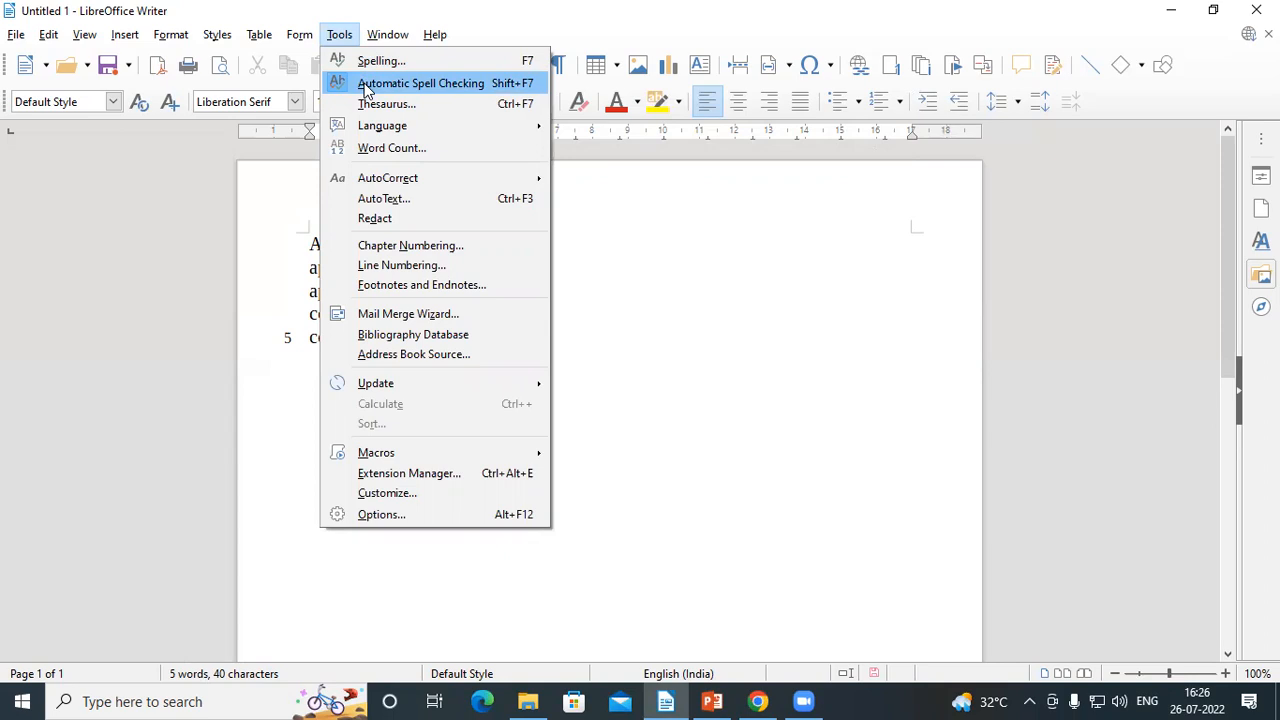
pyautogui.click(731, 283)
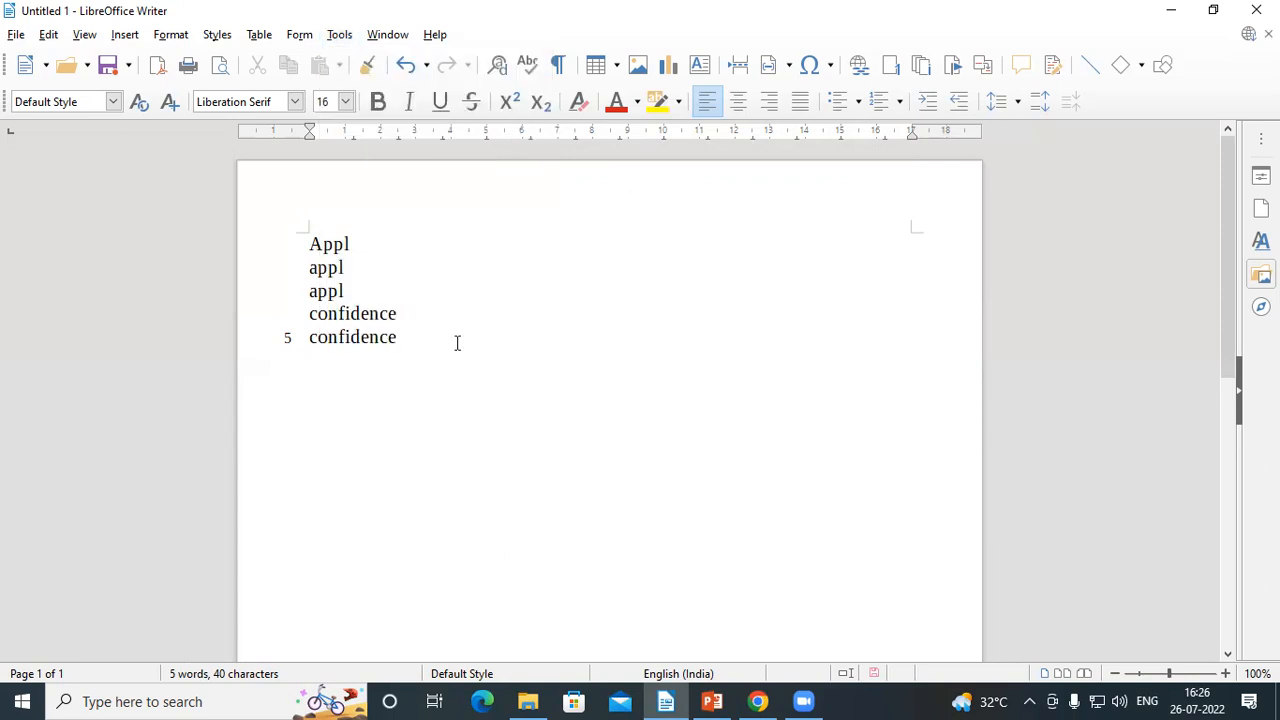
pyautogui.press('Return')
pyautogui.press('Return')
pyautogui.press('Return')
pyautogui.press('Return')
pyautogui.write('boay')
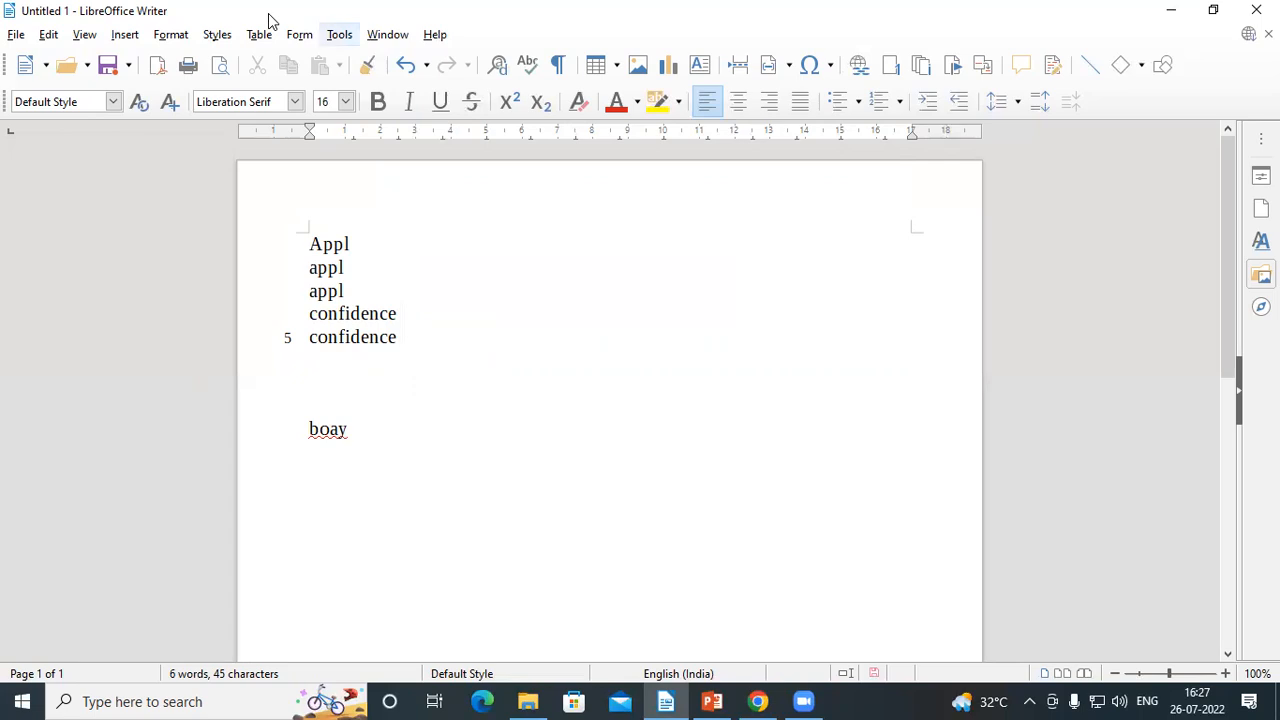
# Step: Turn off automatic spell checking and add "color colour" after "boay"
pyautogui.click(339, 35)
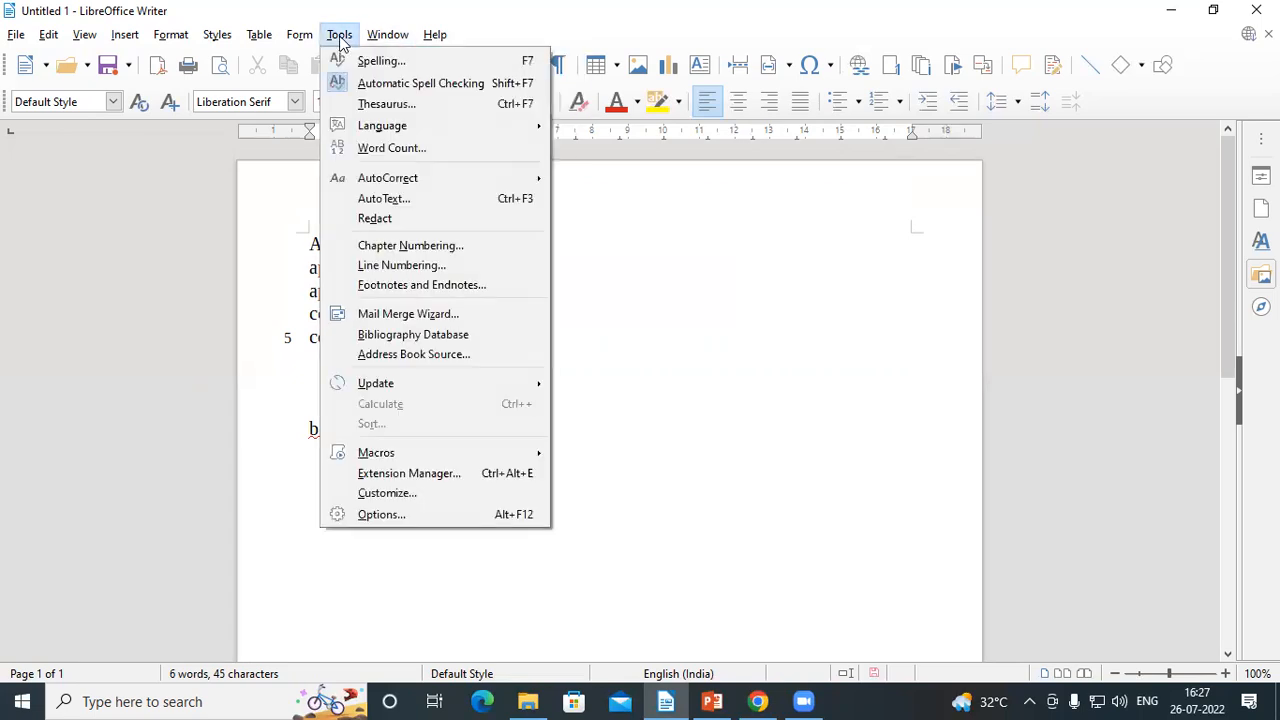
pyautogui.click(356, 85)
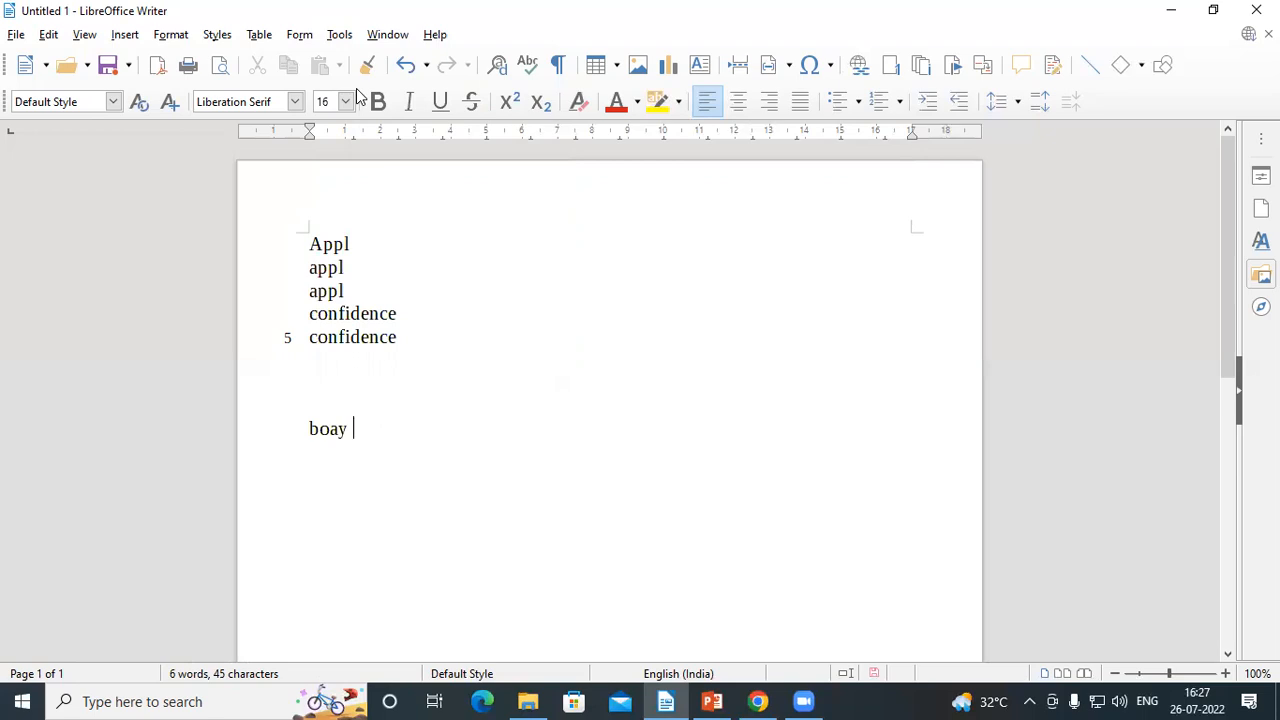
pyautogui.write('color colour')
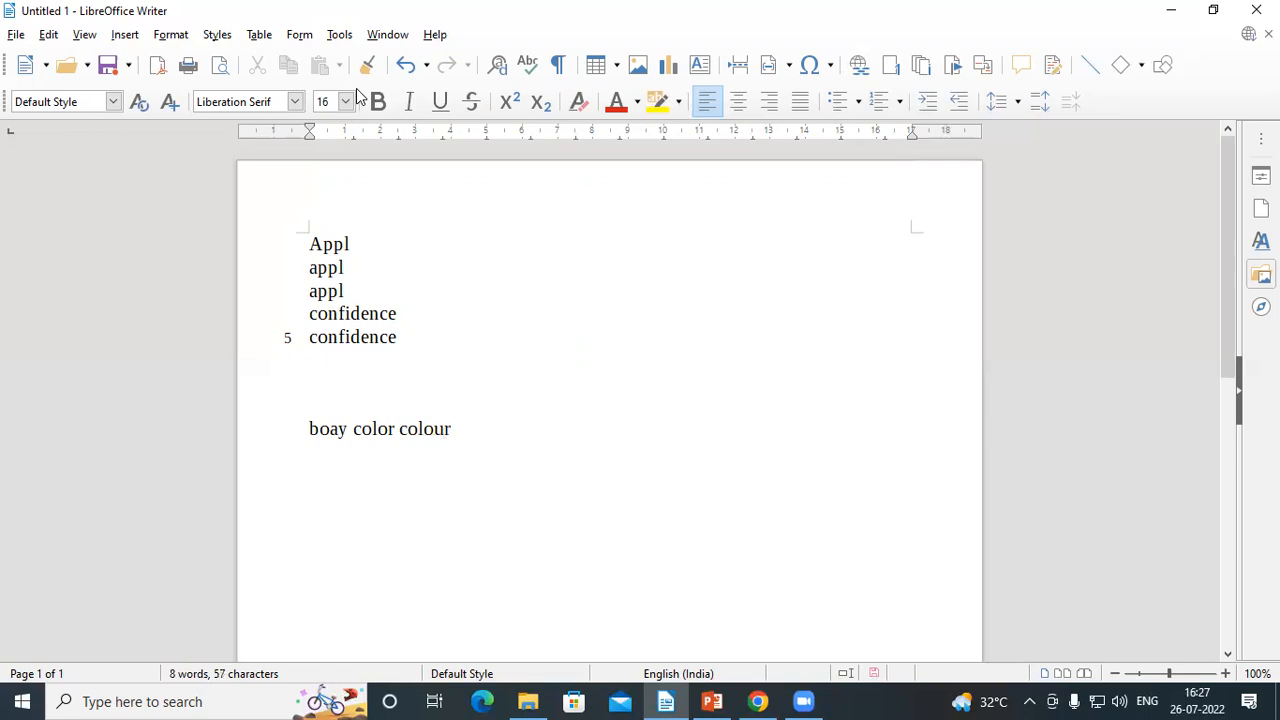
# Step: Turn automatic spell checking back on for the document
pyautogui.click(339, 34)
pyautogui.click(370, 81)
pyautogui.click(341, 35)
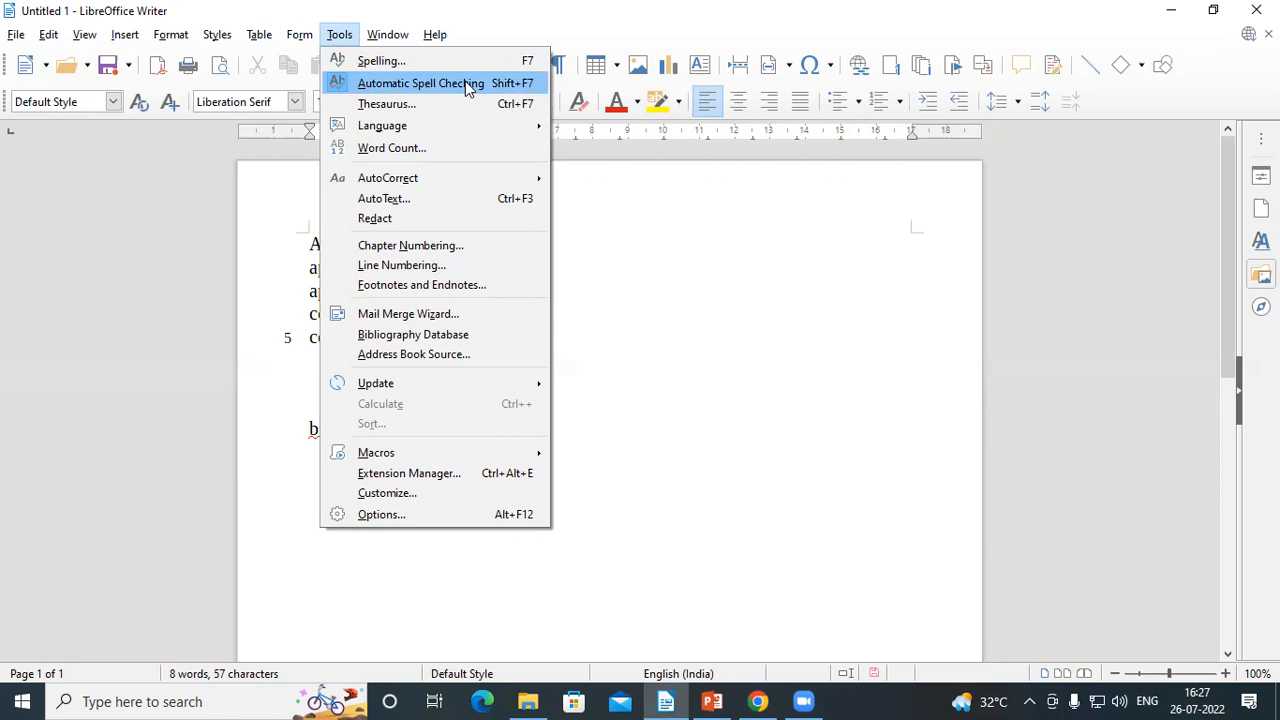
pyautogui.click(743, 437)
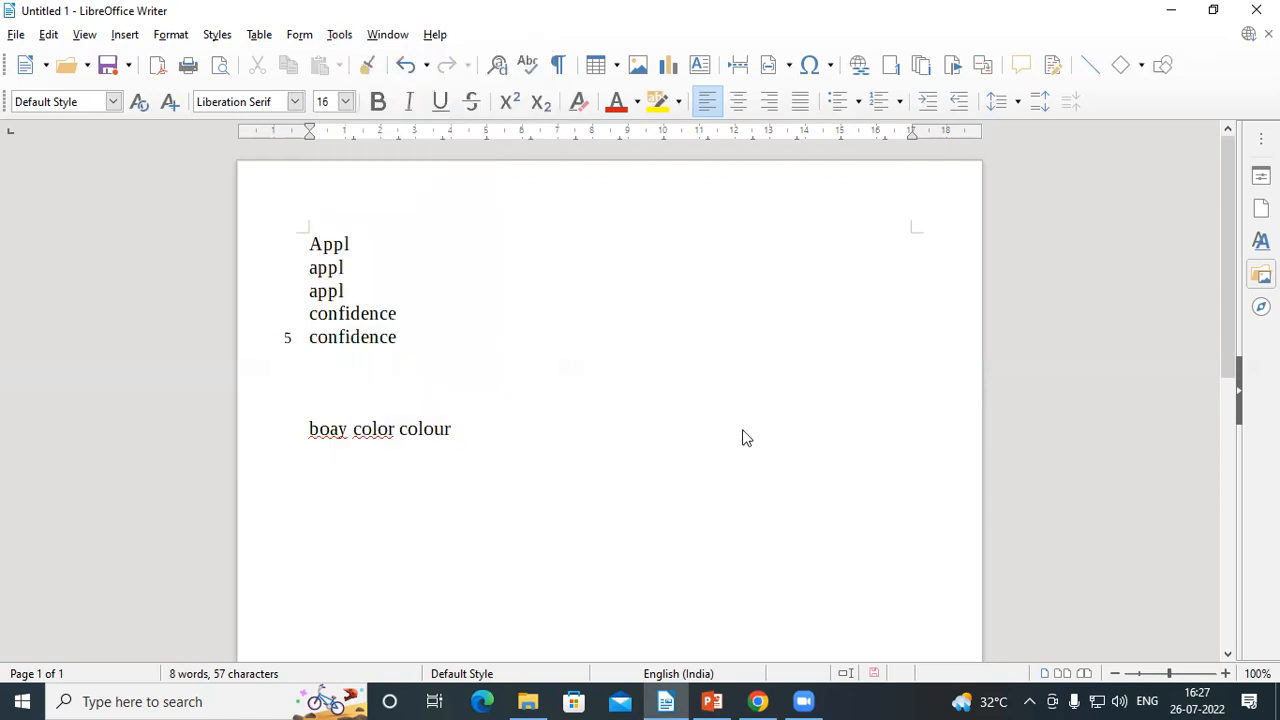
# Step: Toggle automatic spell checking off and on again
pyautogui.hotkey('shift', 'F7')
pyautogui.hotkey('shift', 'F7')
pyautogui.hotkey('shift', 'F7')
# Step: Add an empty line below "boay color colour" and create a new blank text document in a maximized window
pyautogui.press('Return')
pyautogui.hotkey('ctrl', 'n')
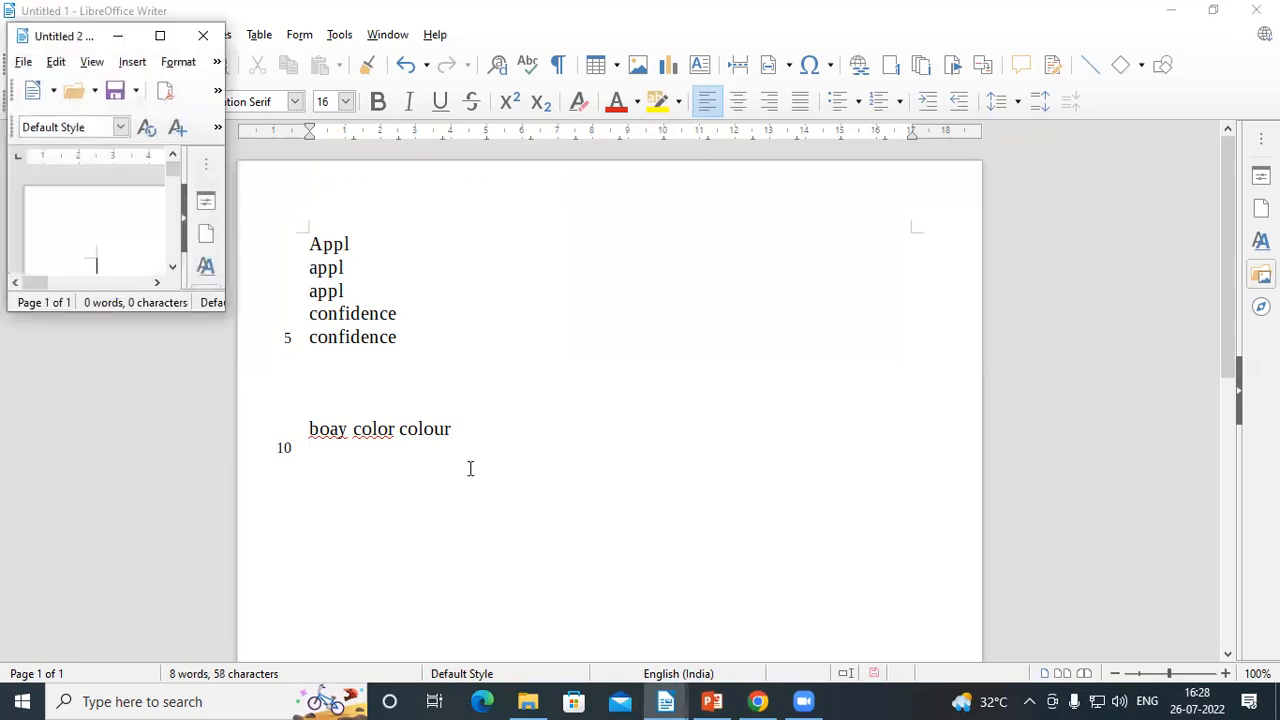
pyautogui.click(160, 37)
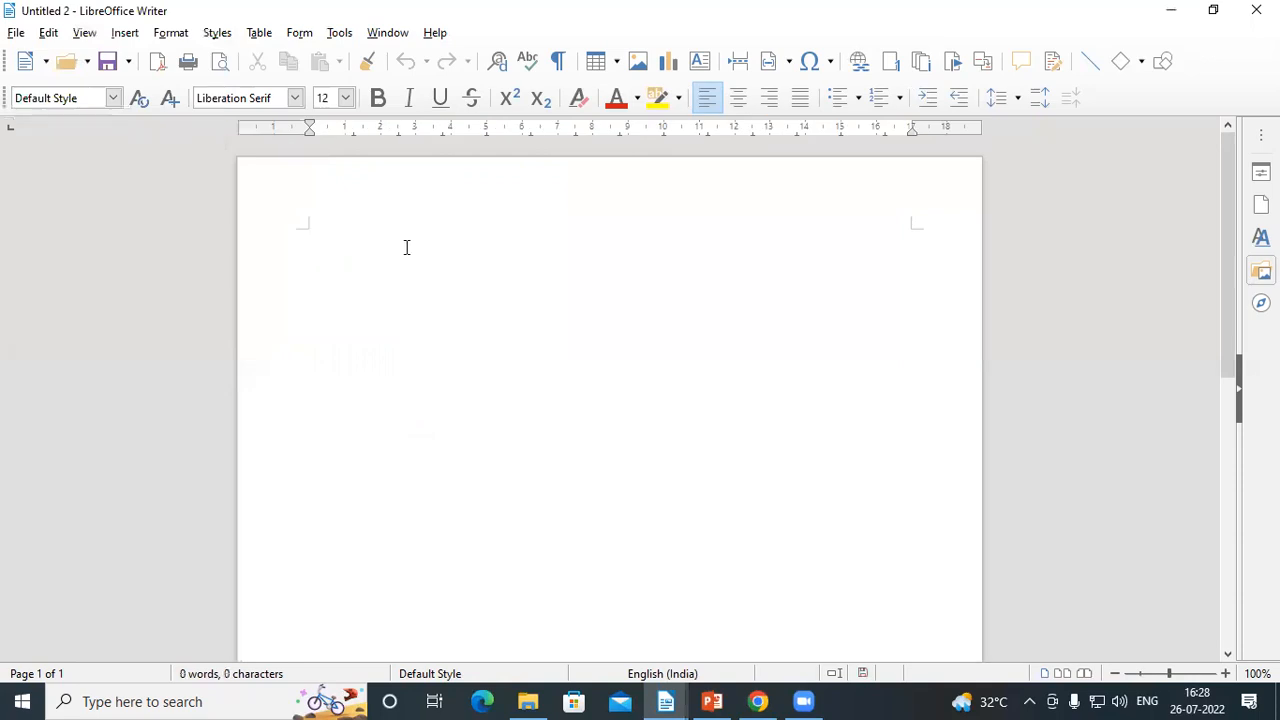
pyautogui.click(333, 35)
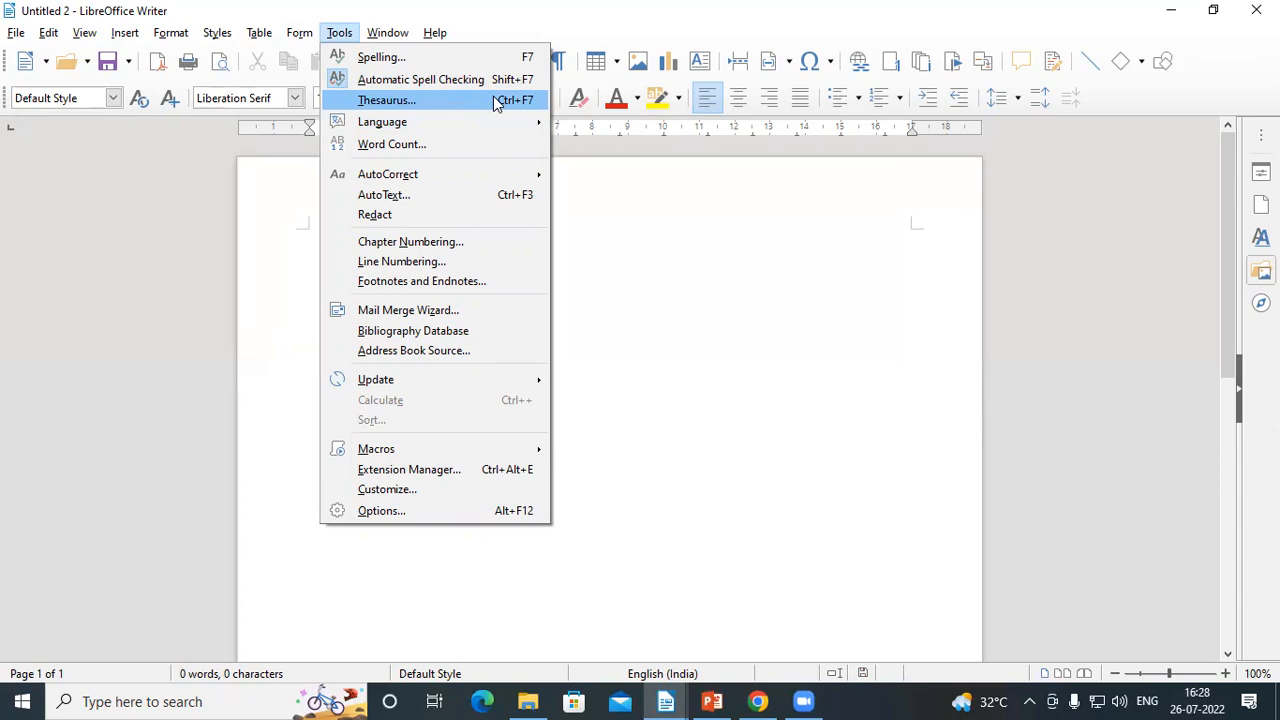
pyautogui.click(652, 352)
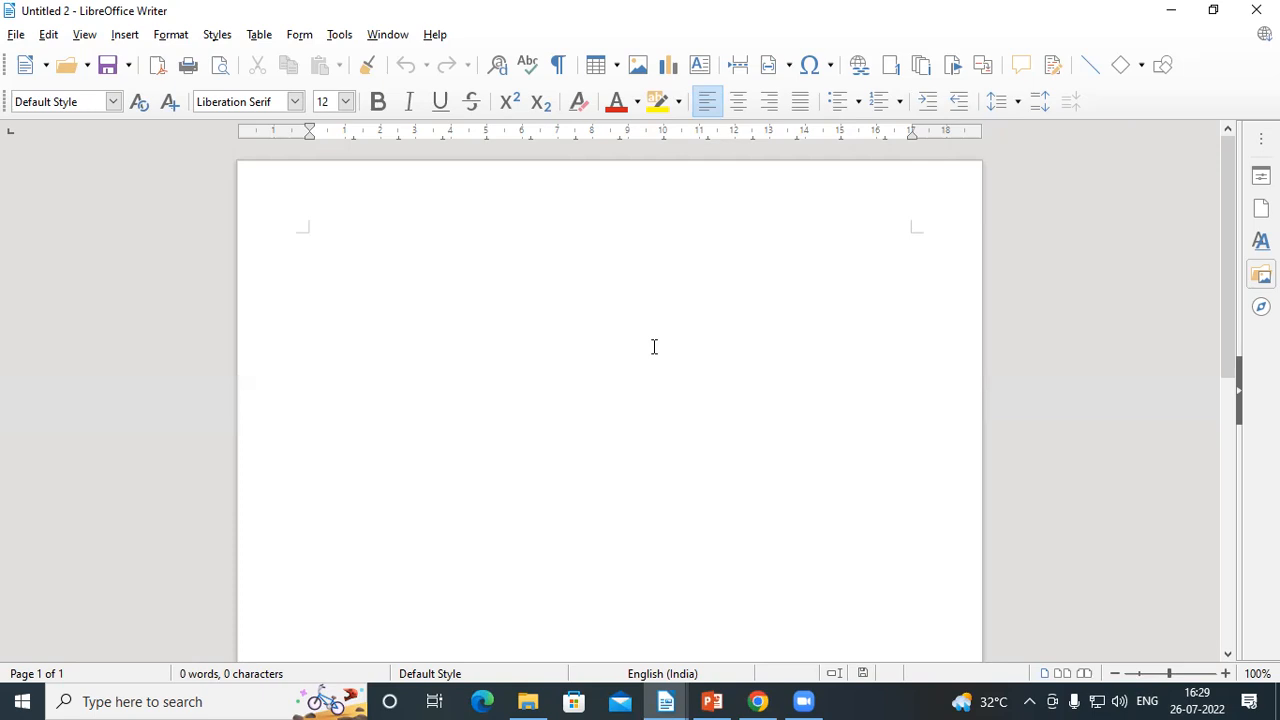
# Step: Enter "True" on the blank page and examine its alternatives in the Thesaurus
pyautogui.write('true')
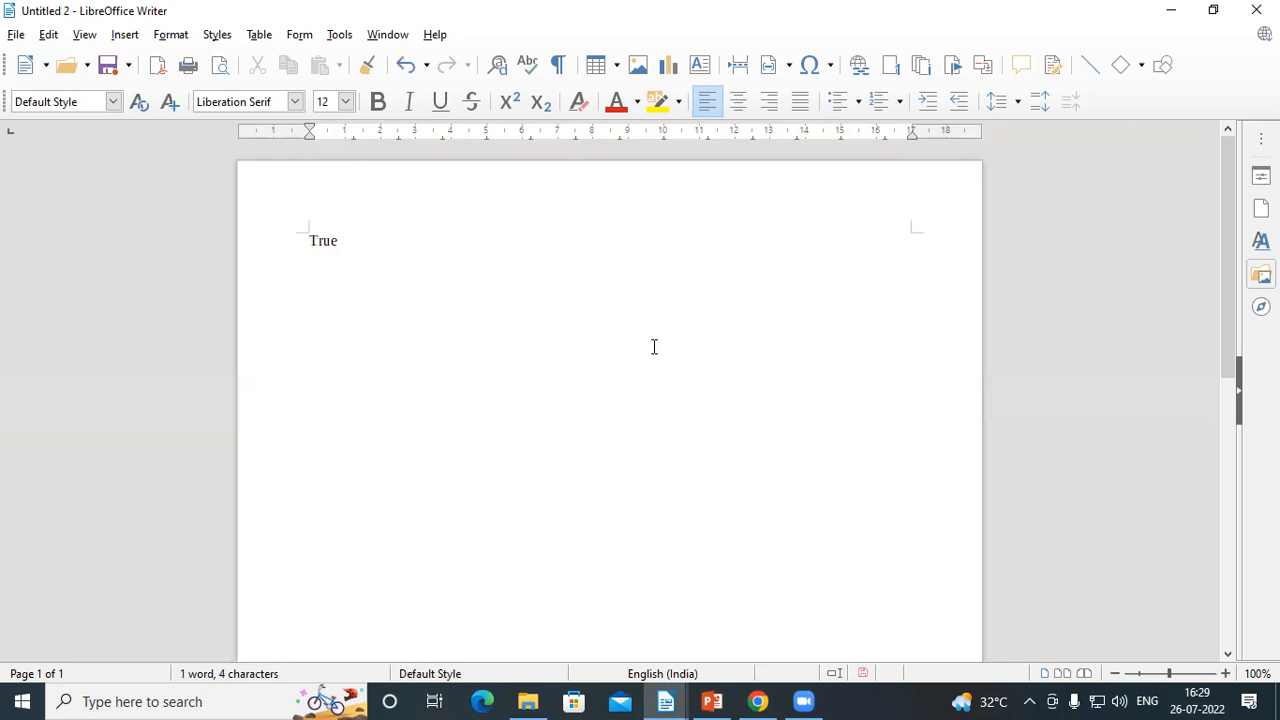
pyautogui.moveTo(308, 240); pyautogui.dragTo(362, 241)
pyautogui.hotkey('alt', 't')
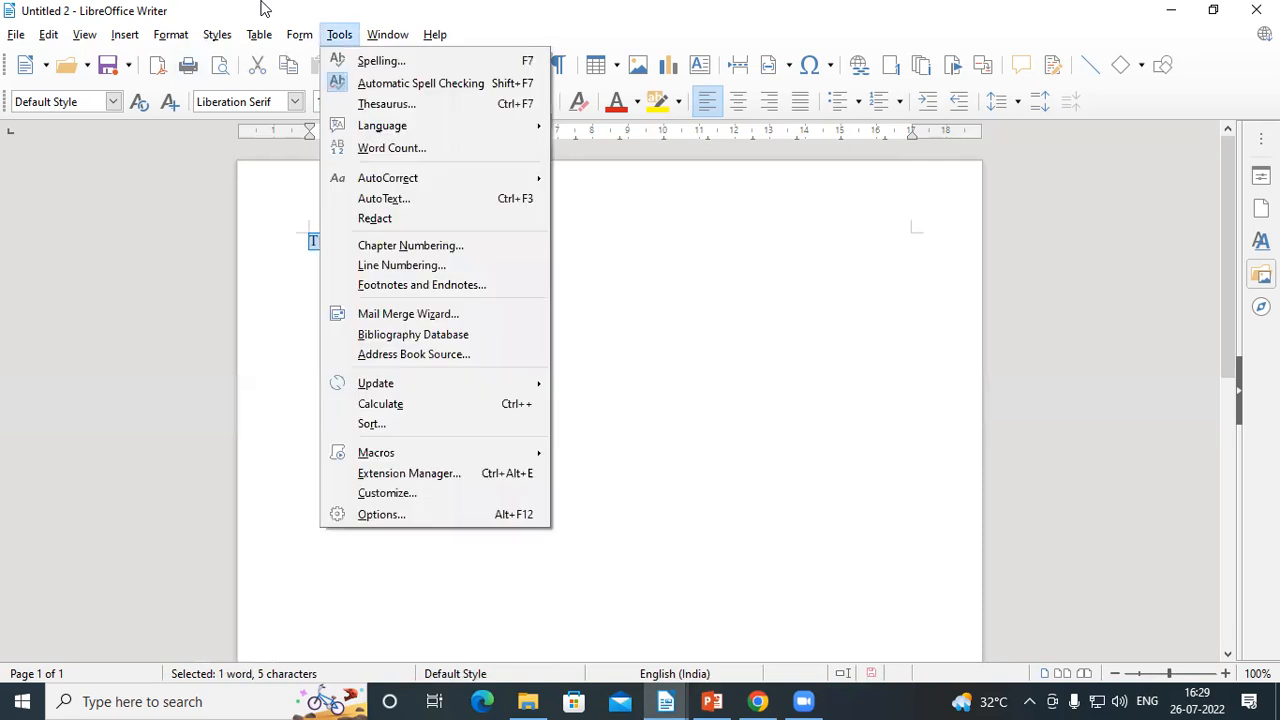
pyautogui.click(408, 105)
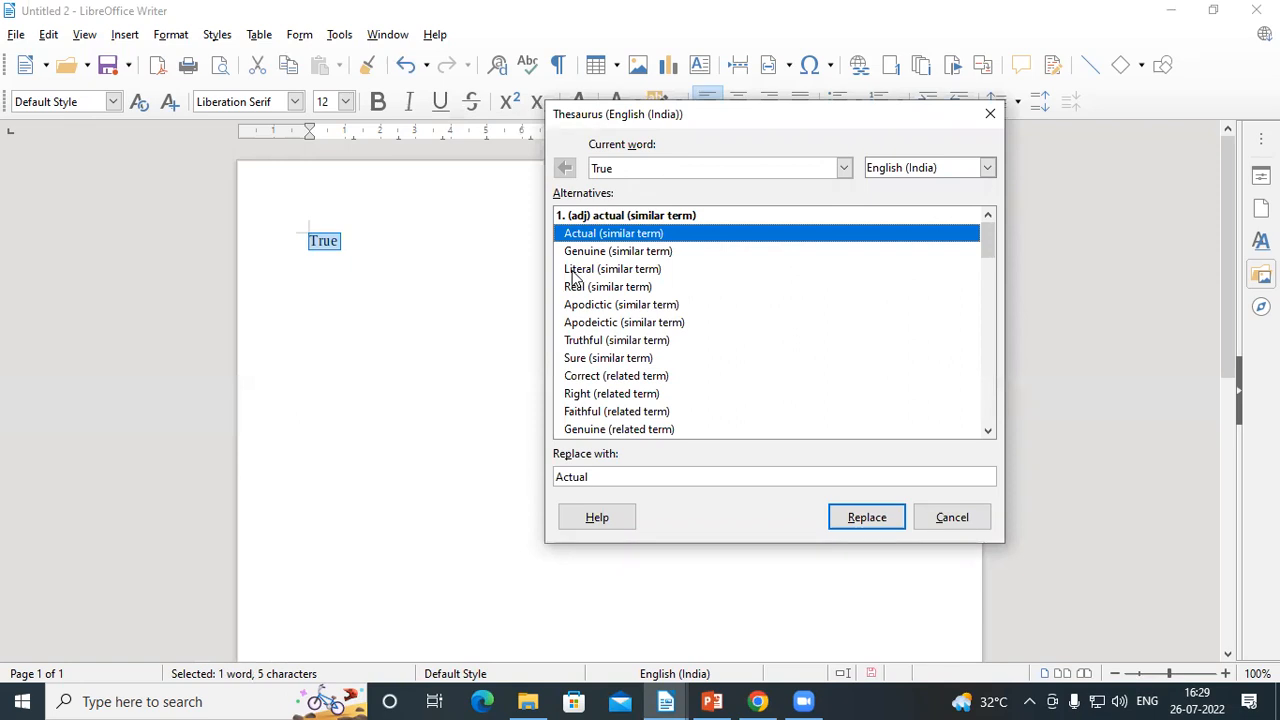
pyautogui.moveTo(989, 250); pyautogui.dragTo(993, 390)
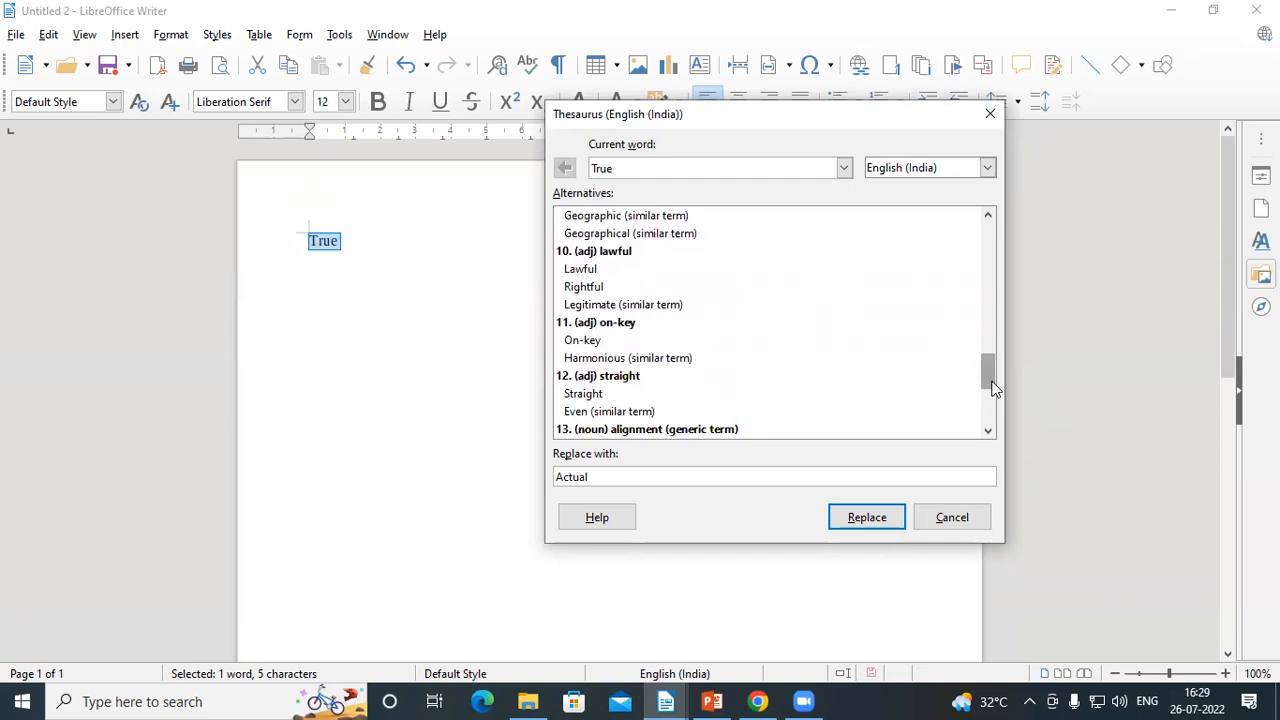
pyautogui.moveTo(992, 382); pyautogui.dragTo(982, 287)
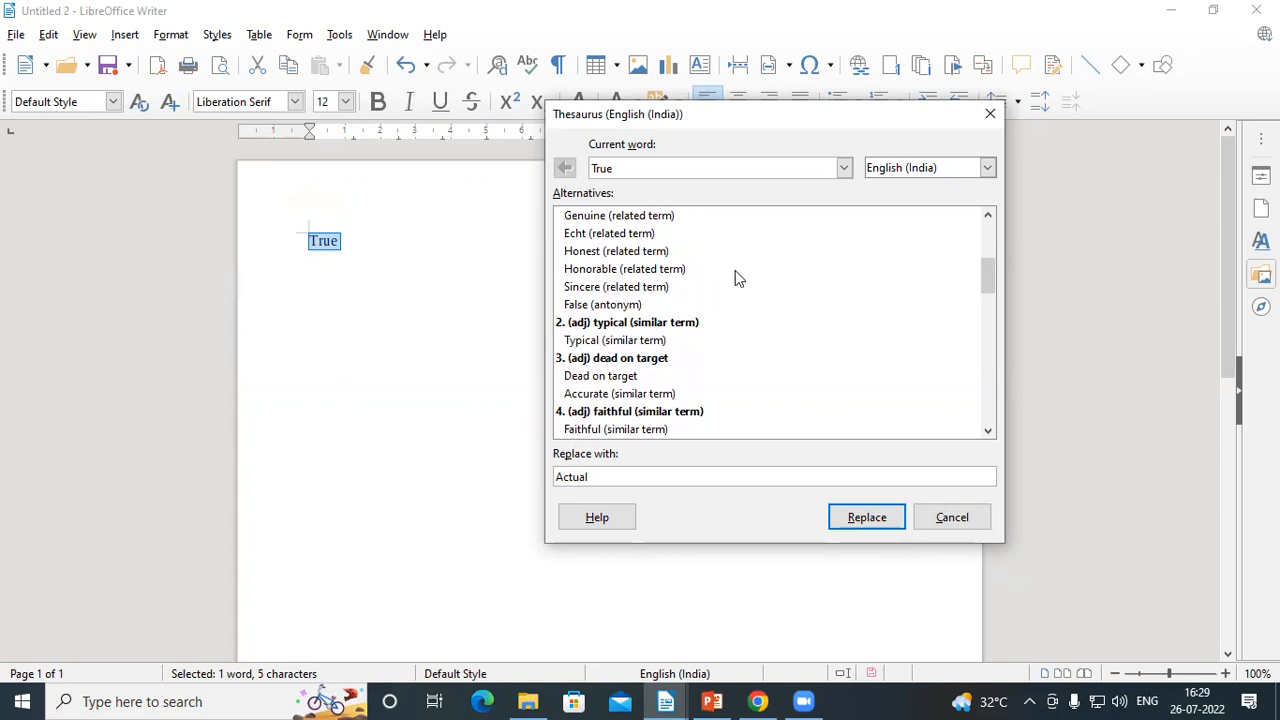
pyautogui.moveTo(990, 281); pyautogui.dragTo(987, 257)
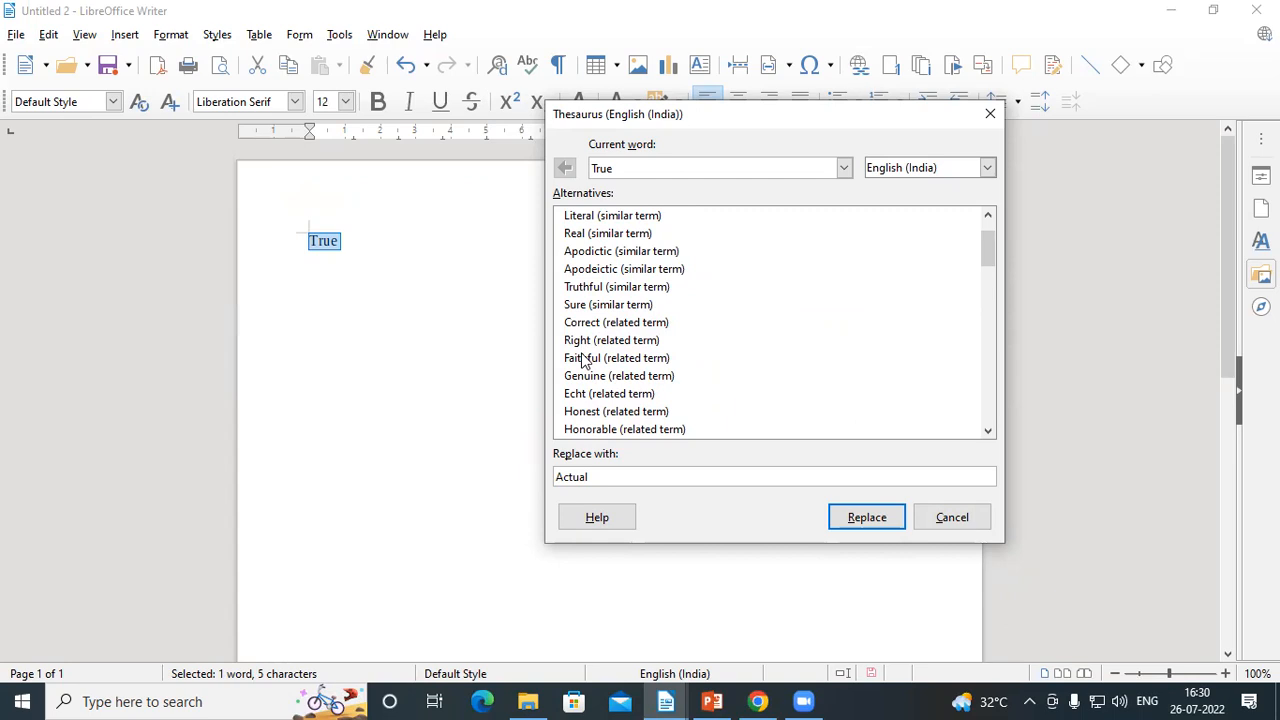
# Step: Look up "computer", "cpu" and "ram" in the Thesaurus and close it without replacing the selected word
pyautogui.moveTo(617, 169); pyautogui.dragTo(533, 176)
pyautogui.write('c')
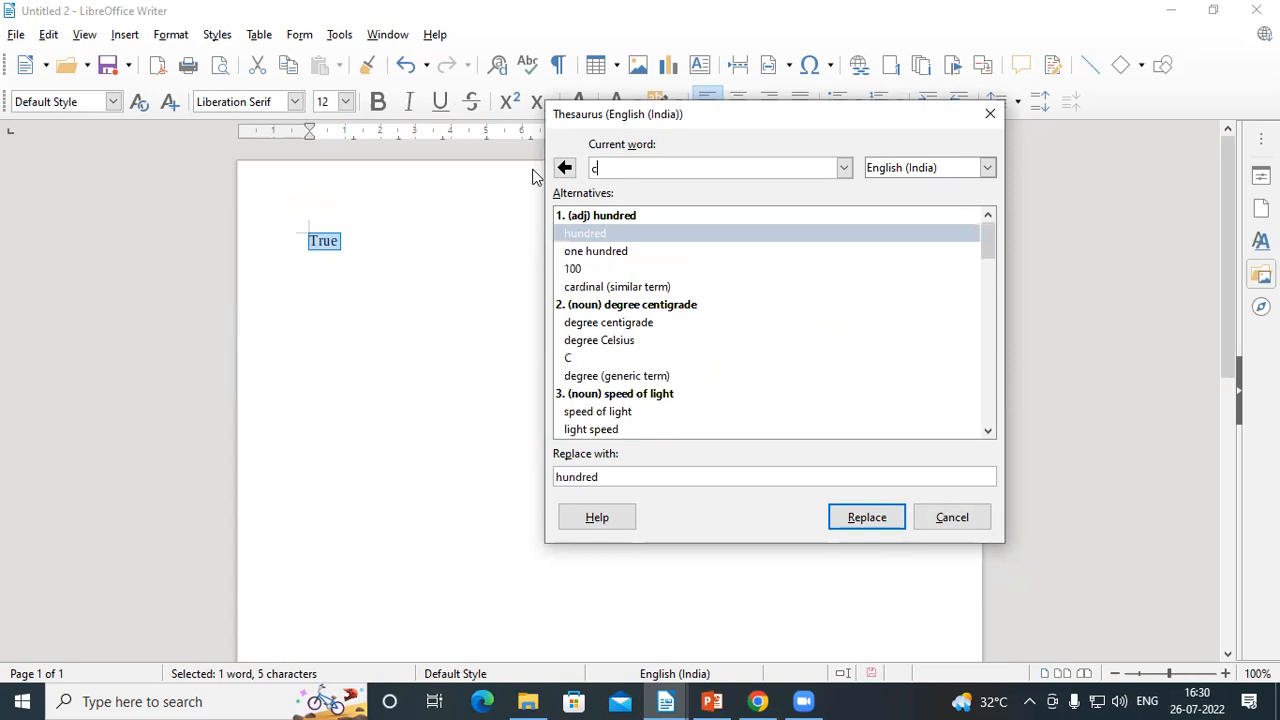
pyautogui.write('omputer')
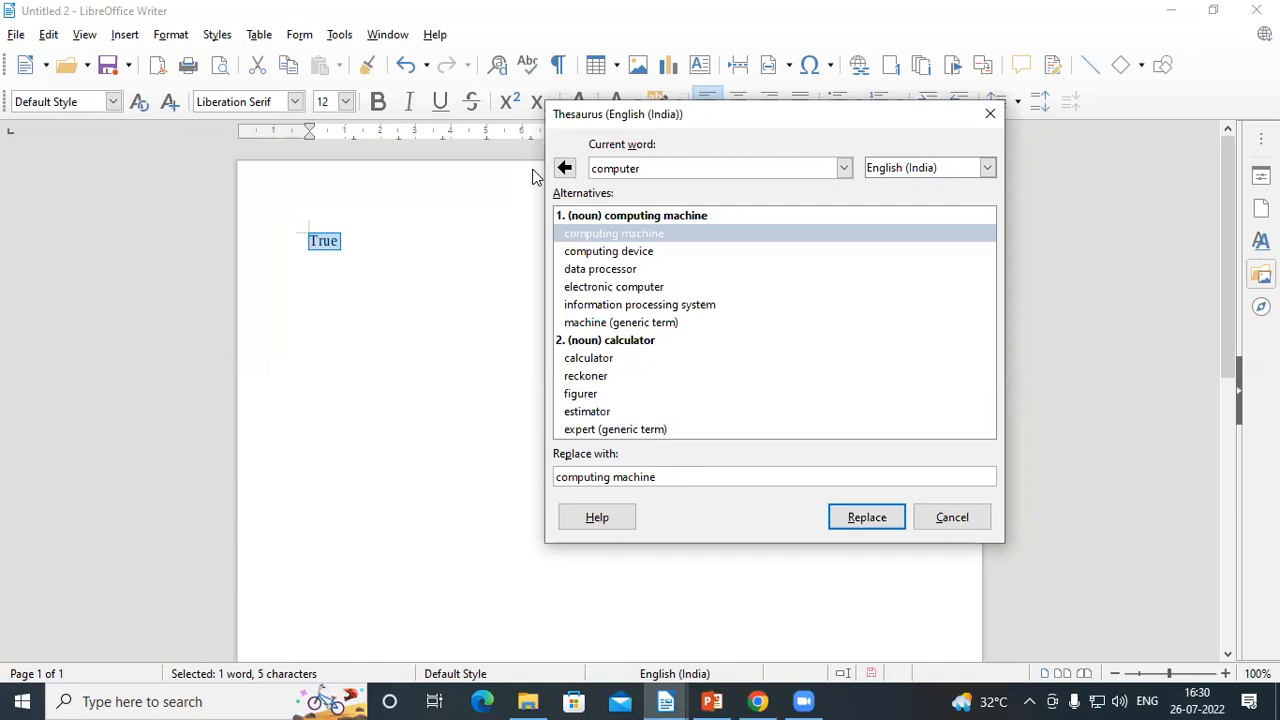
pyautogui.moveTo(642, 170); pyautogui.dragTo(538, 176)
pyautogui.write('cpu')
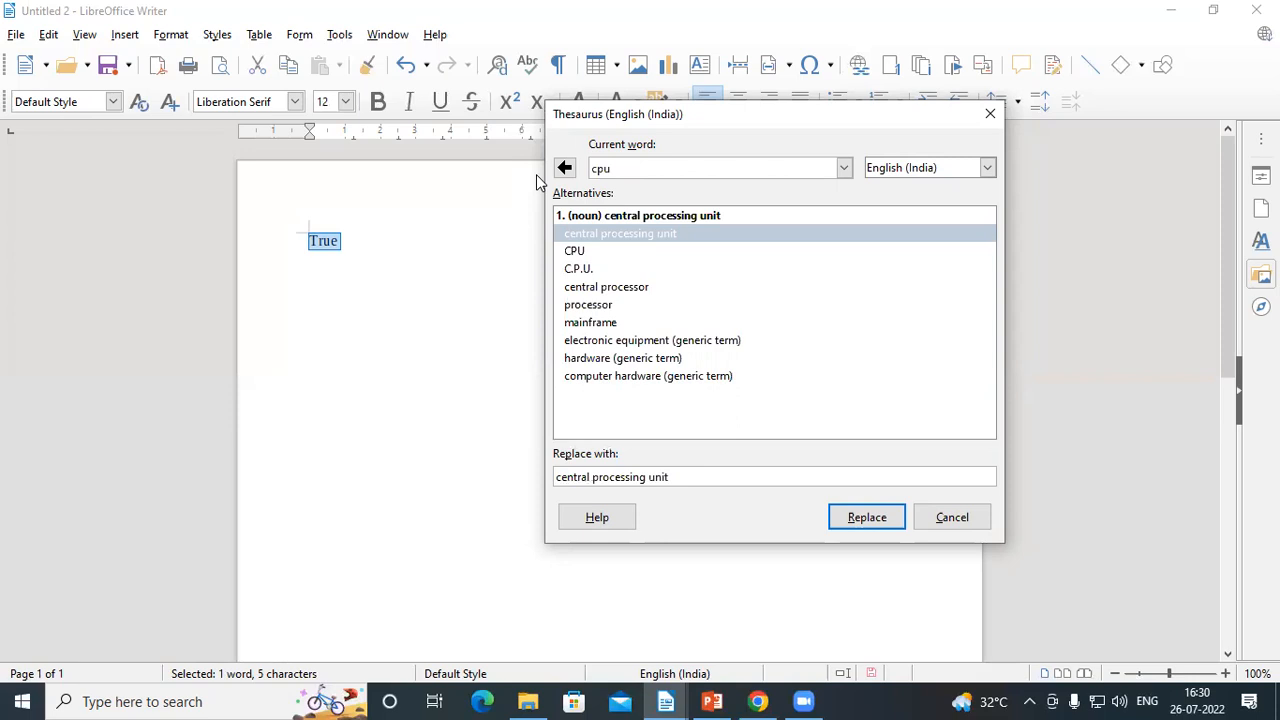
pyautogui.click(565, 168)
pyautogui.write('ram')
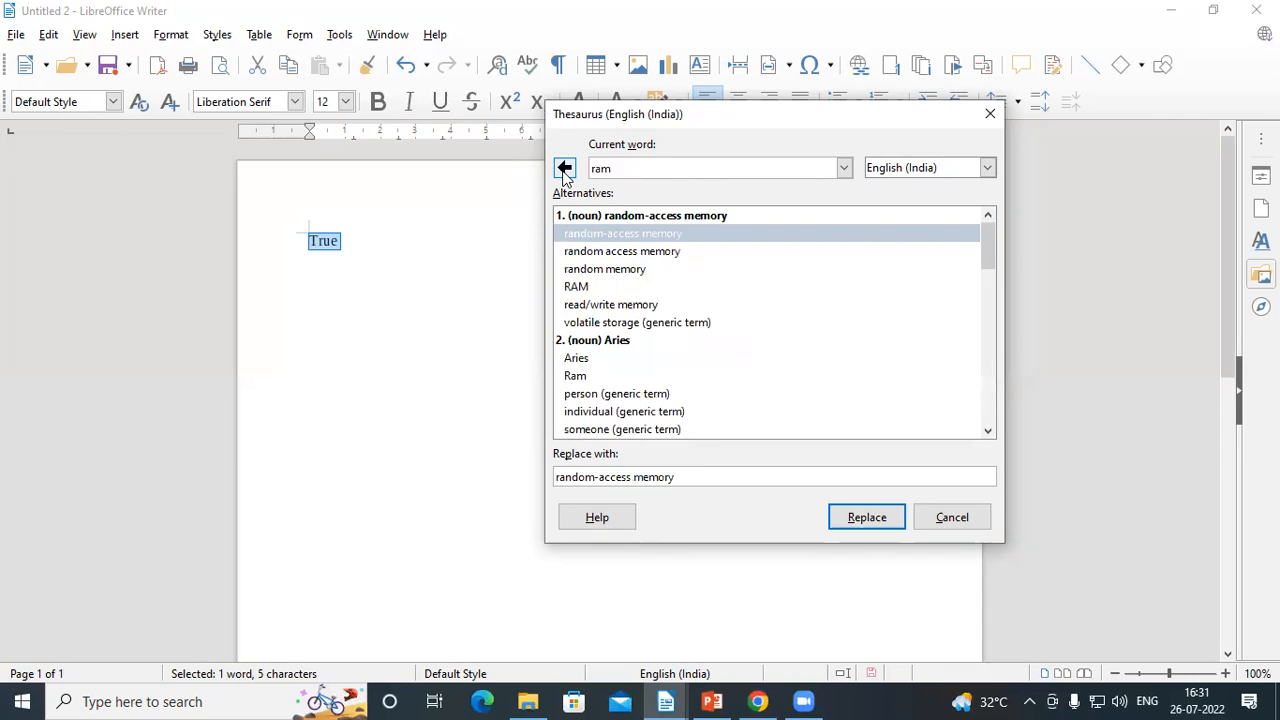
pyautogui.click(990, 113)
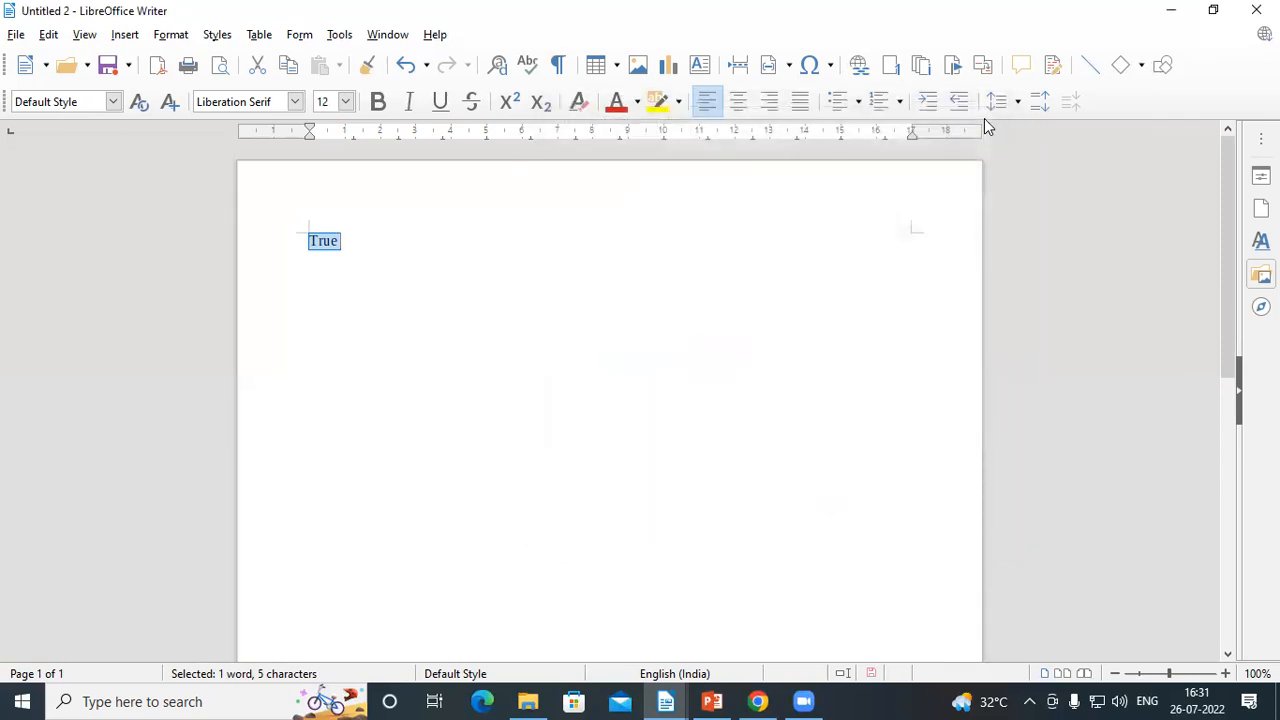
# Step: Examine the language options available for the selection, the paragraph and all text
pyautogui.click(340, 36)
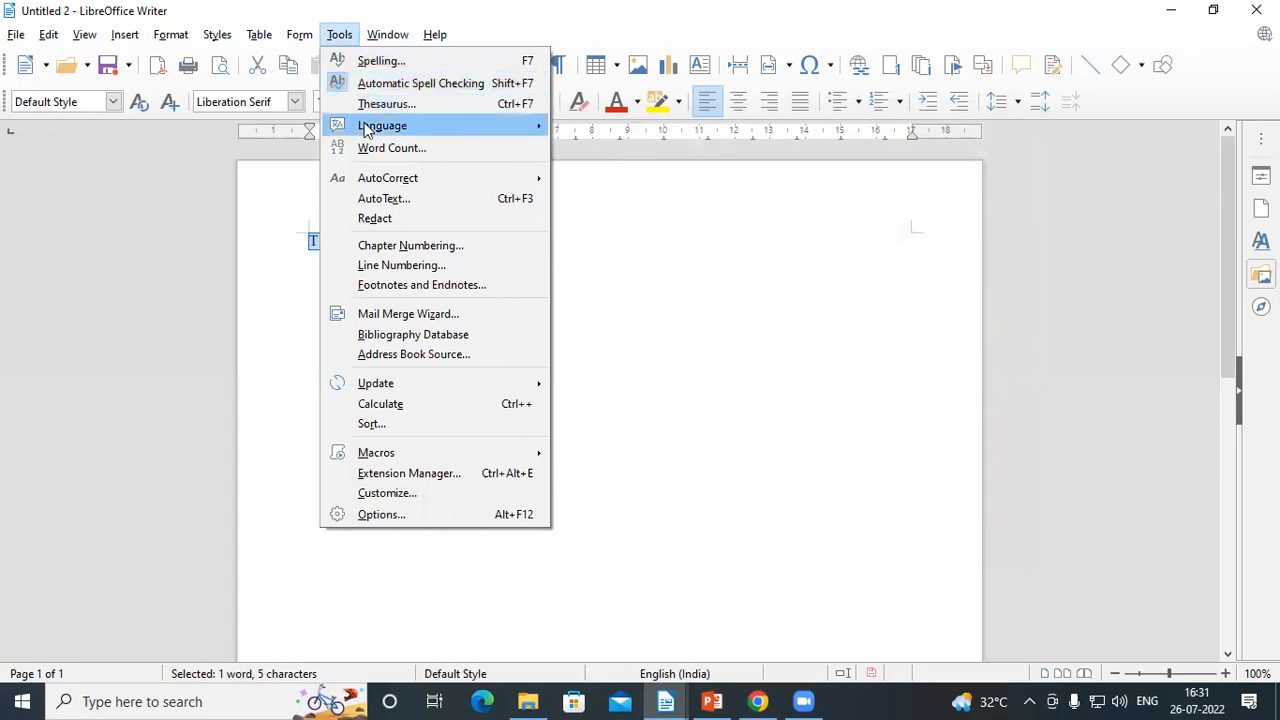
pyautogui.moveTo(367, 131)
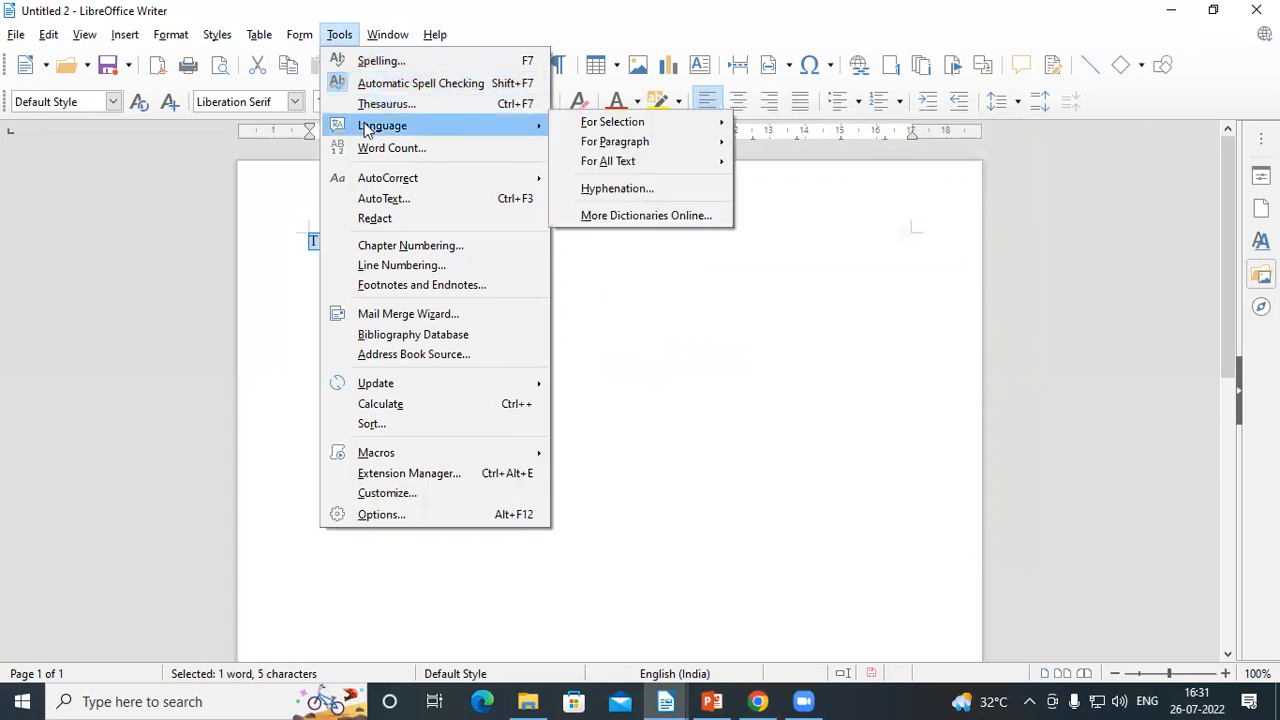
pyautogui.moveTo(570, 124)
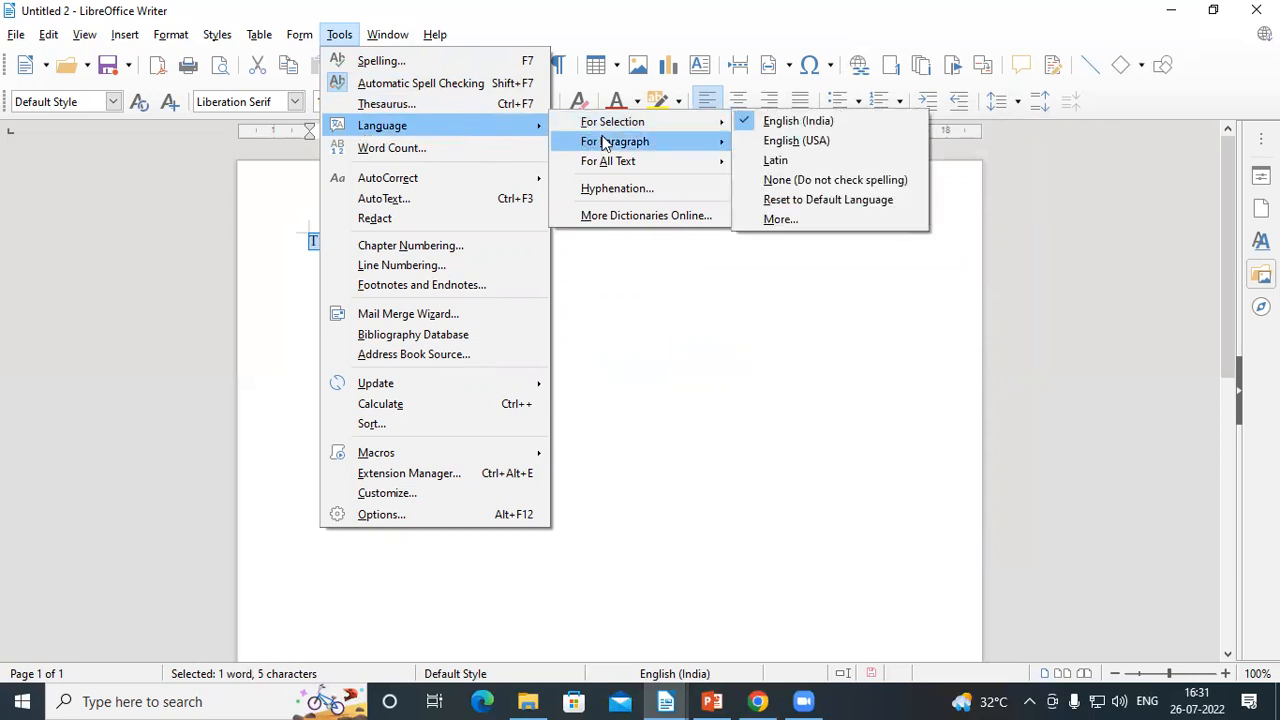
pyautogui.moveTo(608, 146)
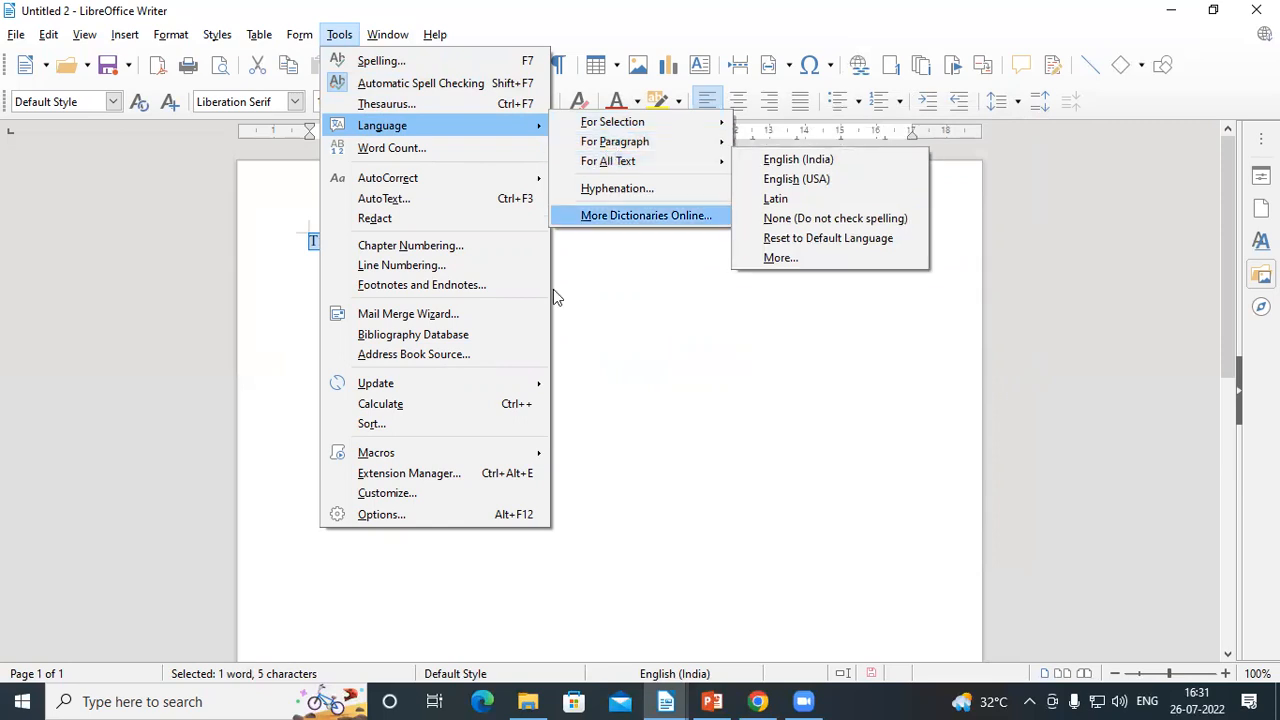
pyautogui.click(683, 380)
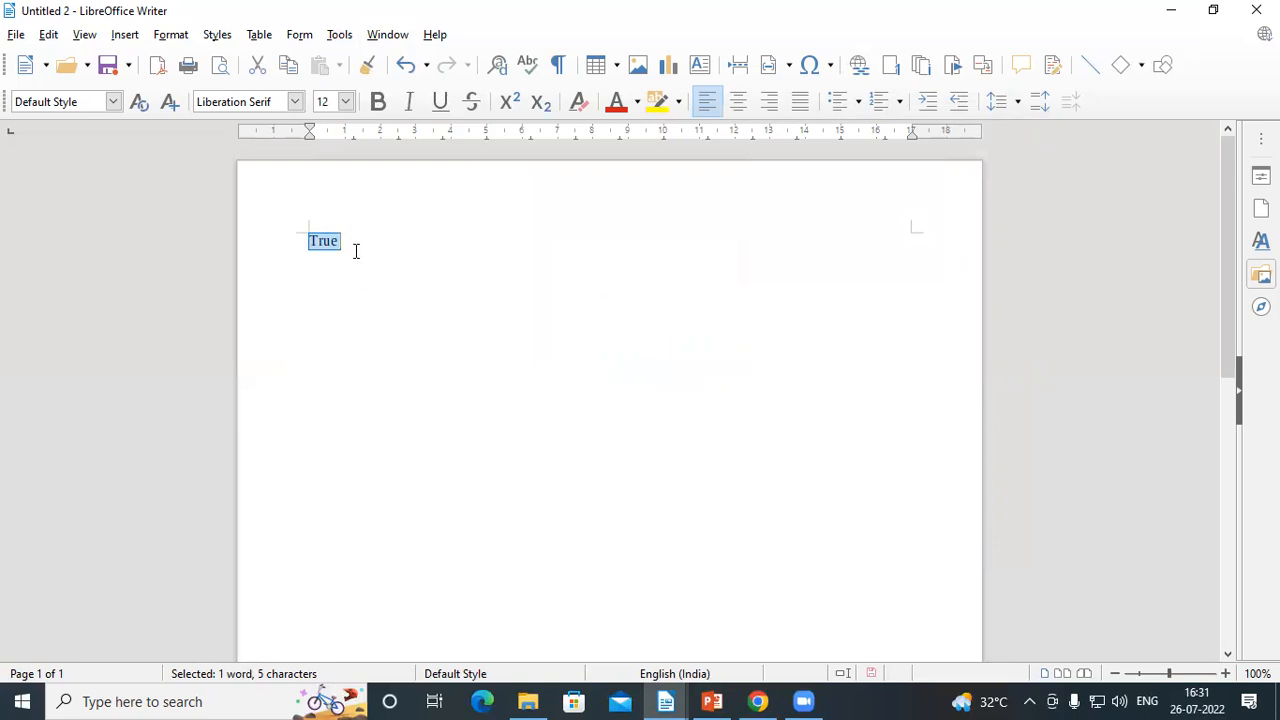
# Step: Replace "True" with "Ram is a good boy." and set the language of that sentence to English (USA)
pyautogui.press('BackSpace')
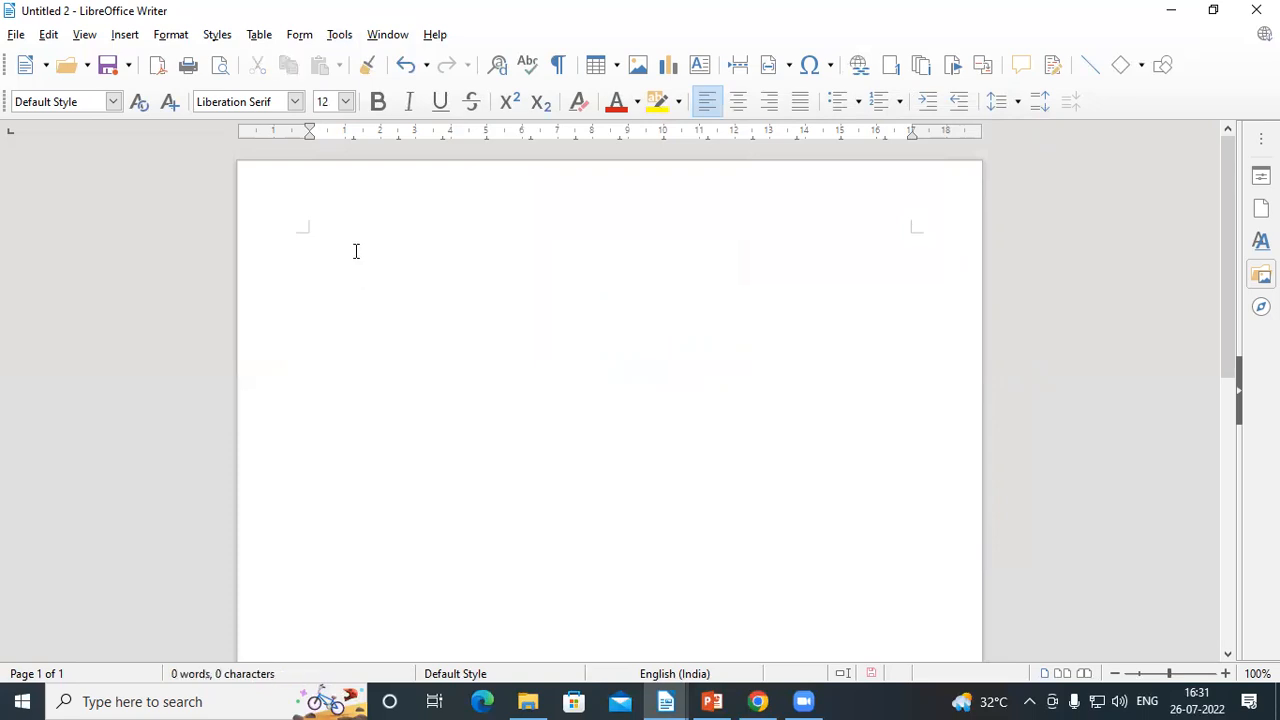
pyautogui.write('Ram is a good boy.')
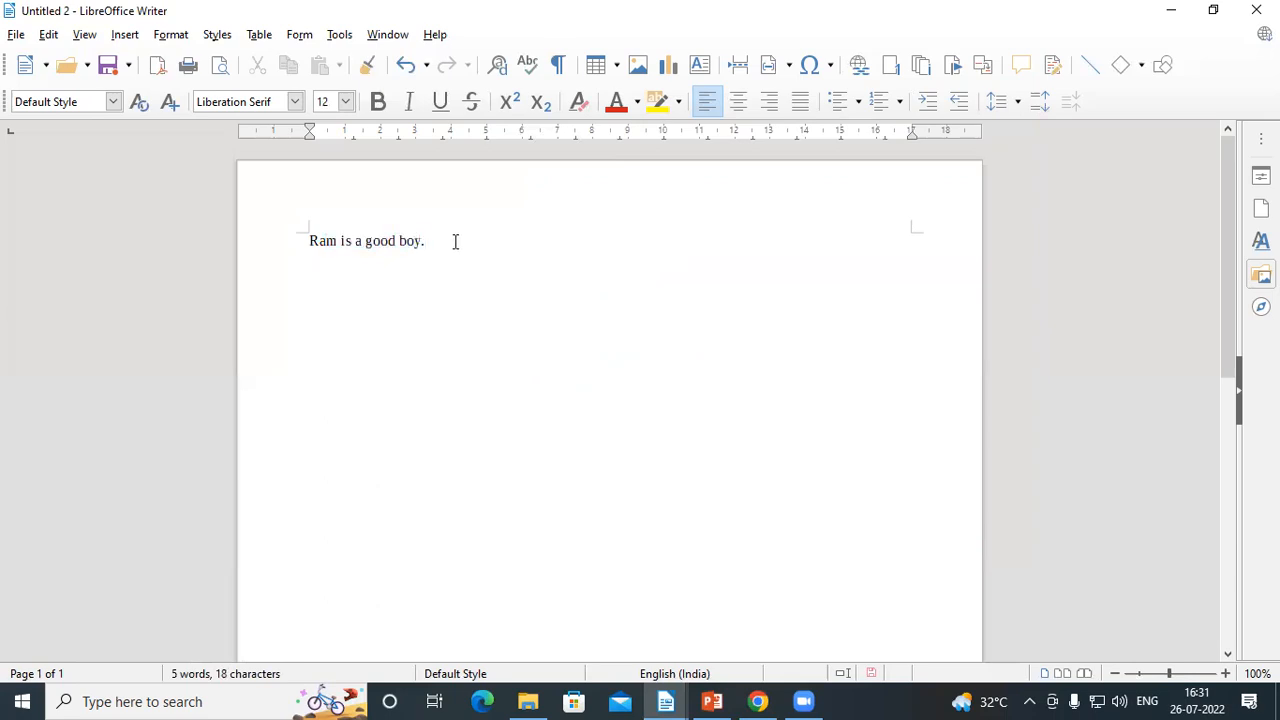
pyautogui.moveTo(455, 241); pyautogui.dragTo(286, 246)
pyautogui.click(339, 34)
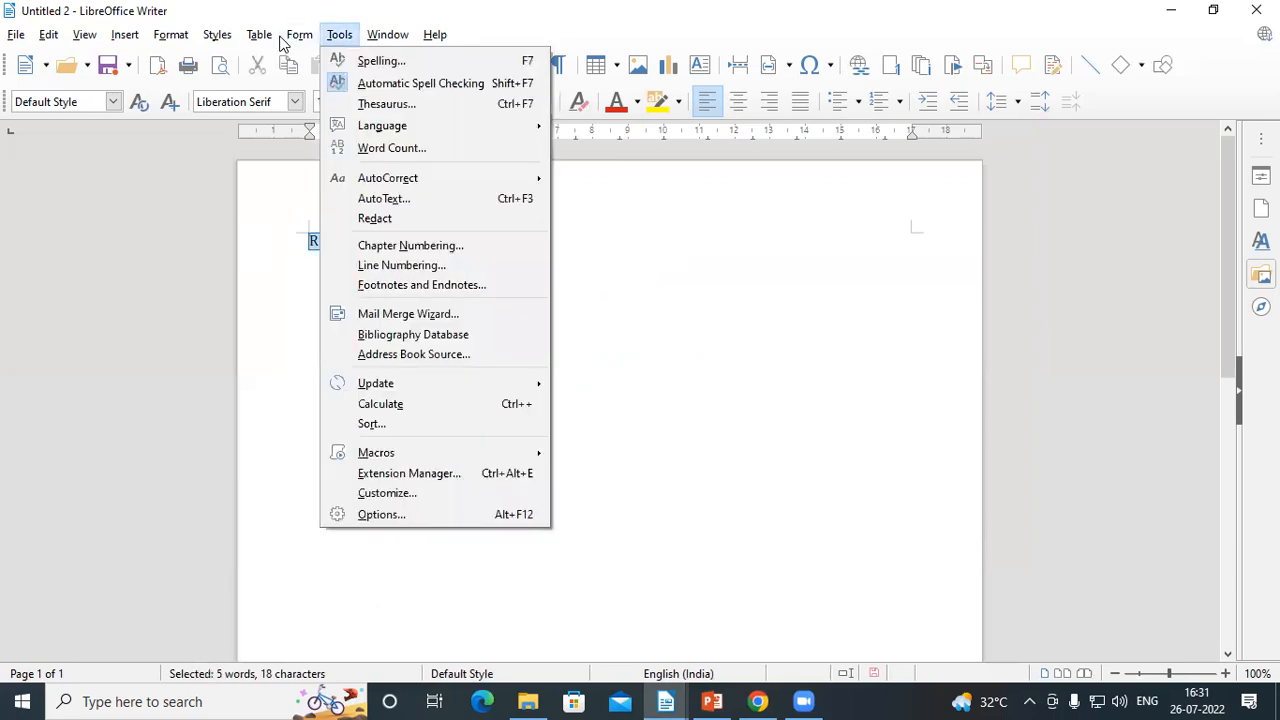
pyautogui.moveTo(503, 126)
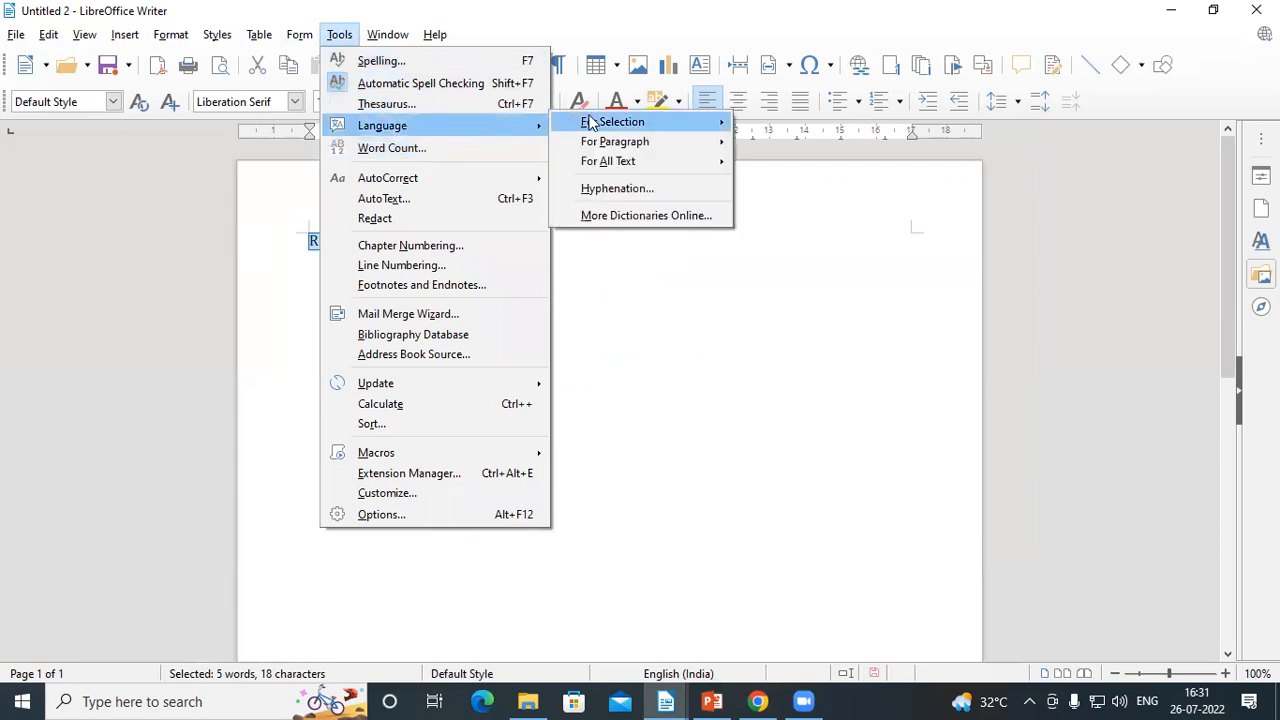
pyautogui.moveTo(628, 126)
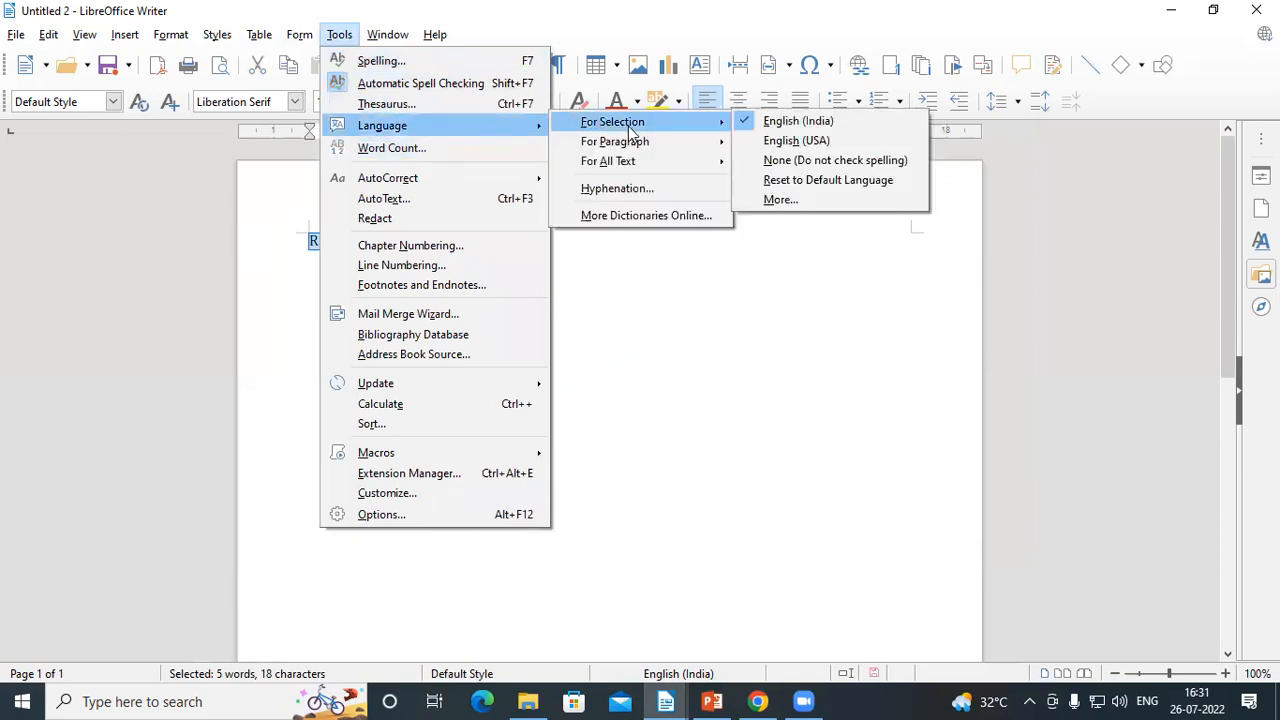
pyautogui.click(775, 147)
pyautogui.click(494, 236)
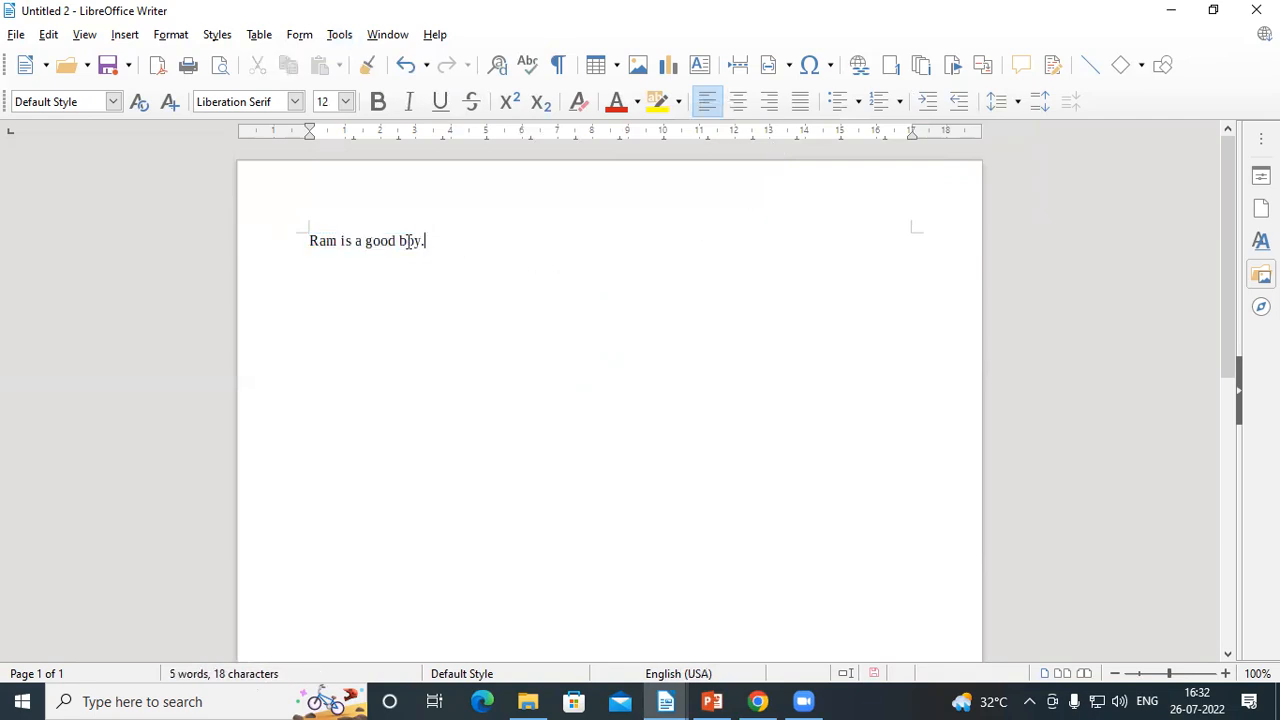
# Step: Misspell "boy" as "boay" and try the None (Do not check spelling) language for the selection with the cursor after the sentence
pyautogui.click(414, 242)
pyautogui.write('a')
pyautogui.click(453, 253)
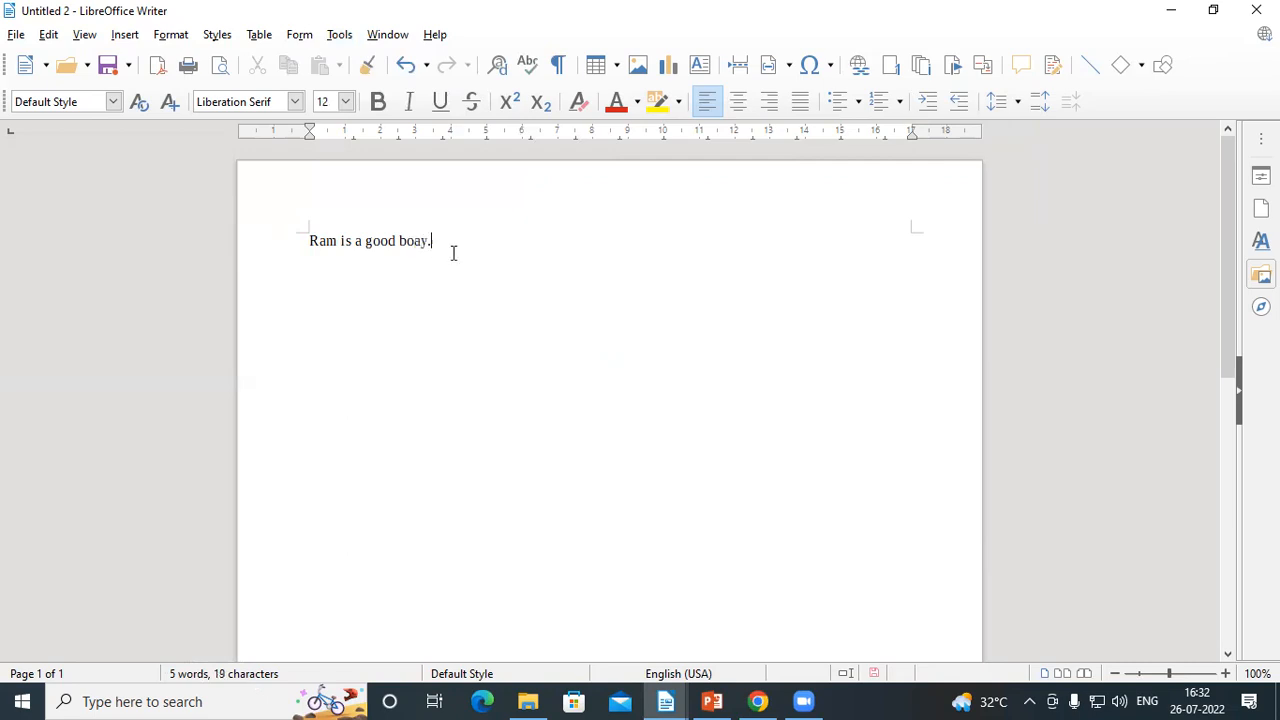
pyautogui.moveTo(443, 246); pyautogui.dragTo(300, 246)
pyautogui.press('End')
pyautogui.click(343, 40)
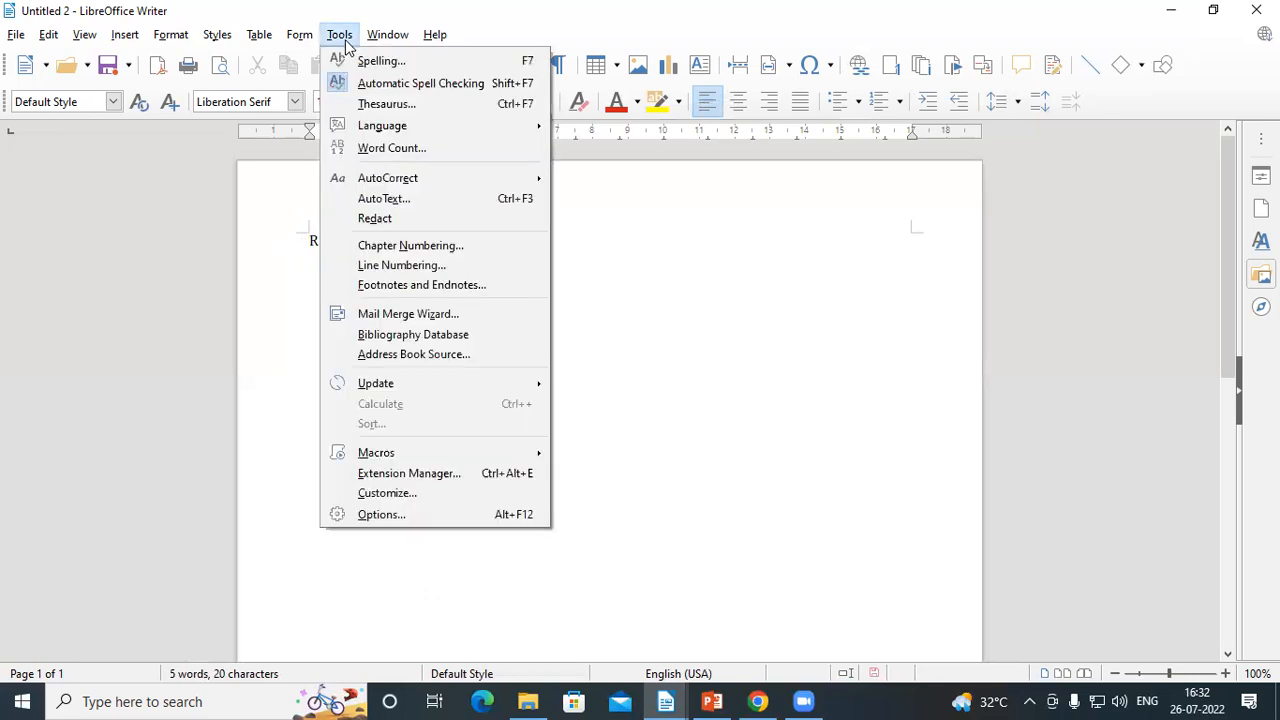
pyautogui.moveTo(450, 125)
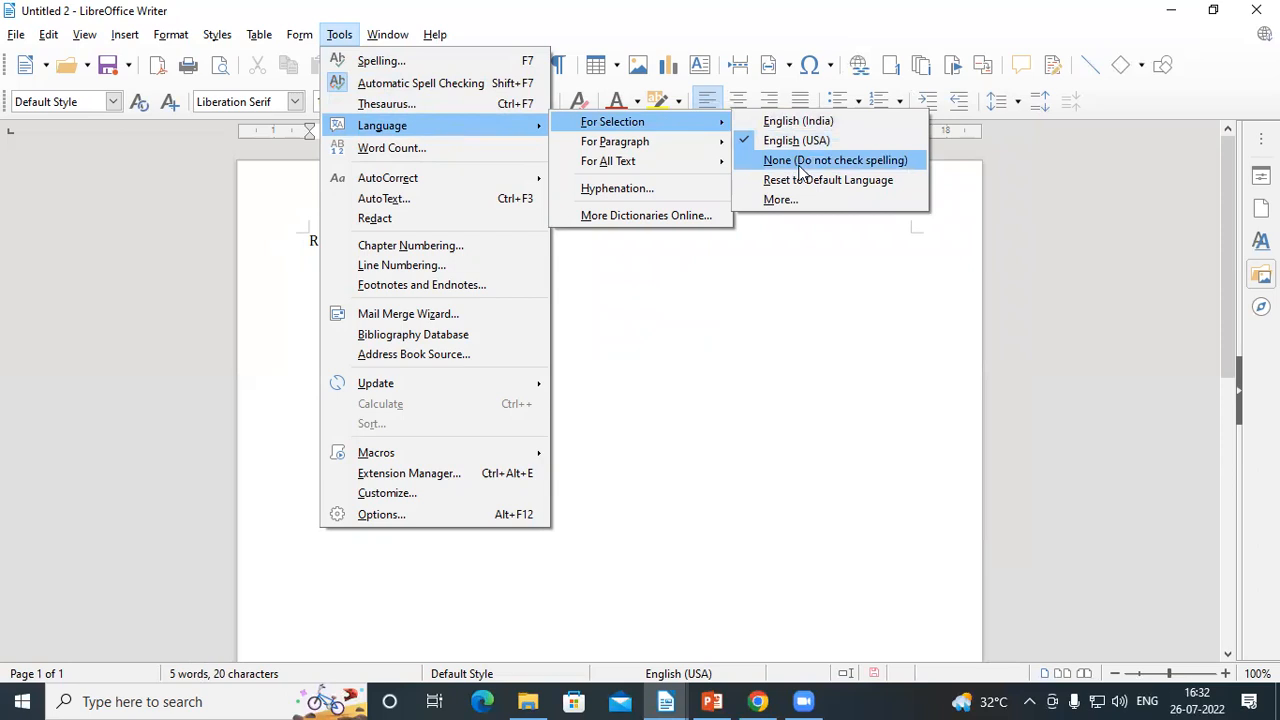
pyautogui.click(866, 167)
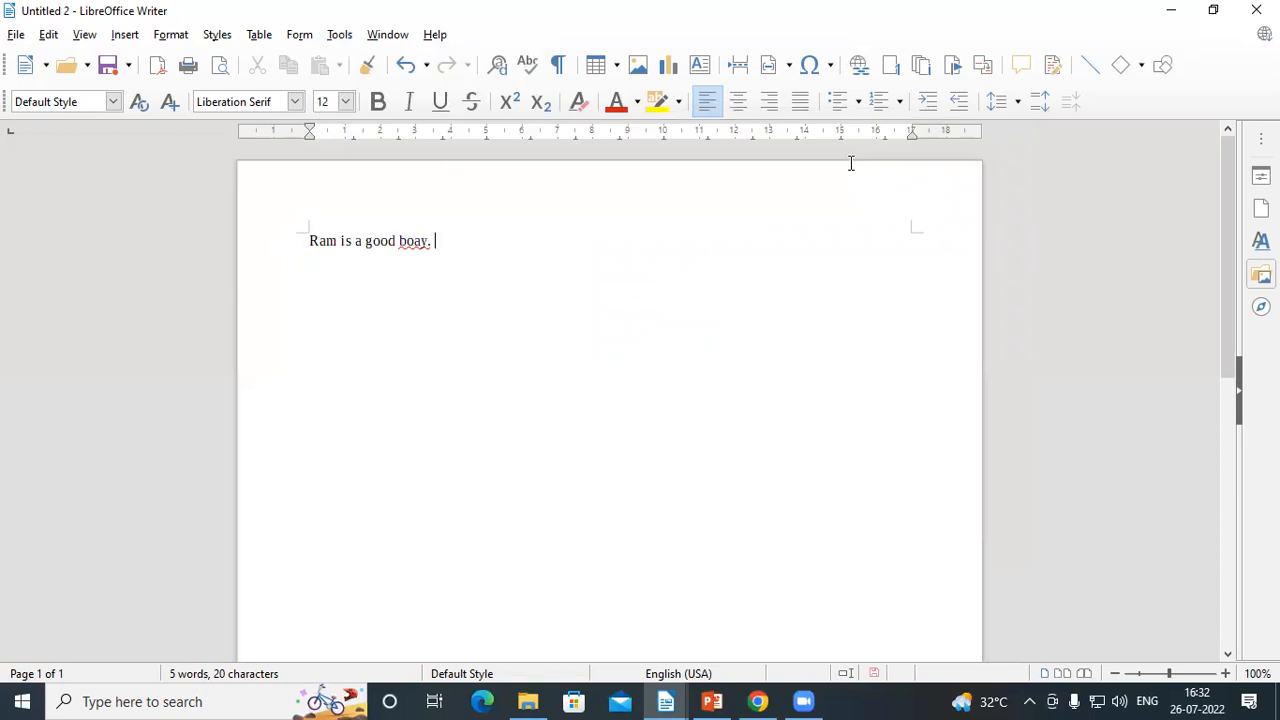
# Step: Put a space before the full stop and set the language of the selected "boay ." to None (Do not check spelling)
pyautogui.click(466, 243)
pyautogui.write('.')
pyautogui.moveTo(438, 242); pyautogui.dragTo(301, 241)
pyautogui.click(463, 266)
pyautogui.moveTo(399, 242); pyautogui.dragTo(440, 249)
pyautogui.click(385, 35)
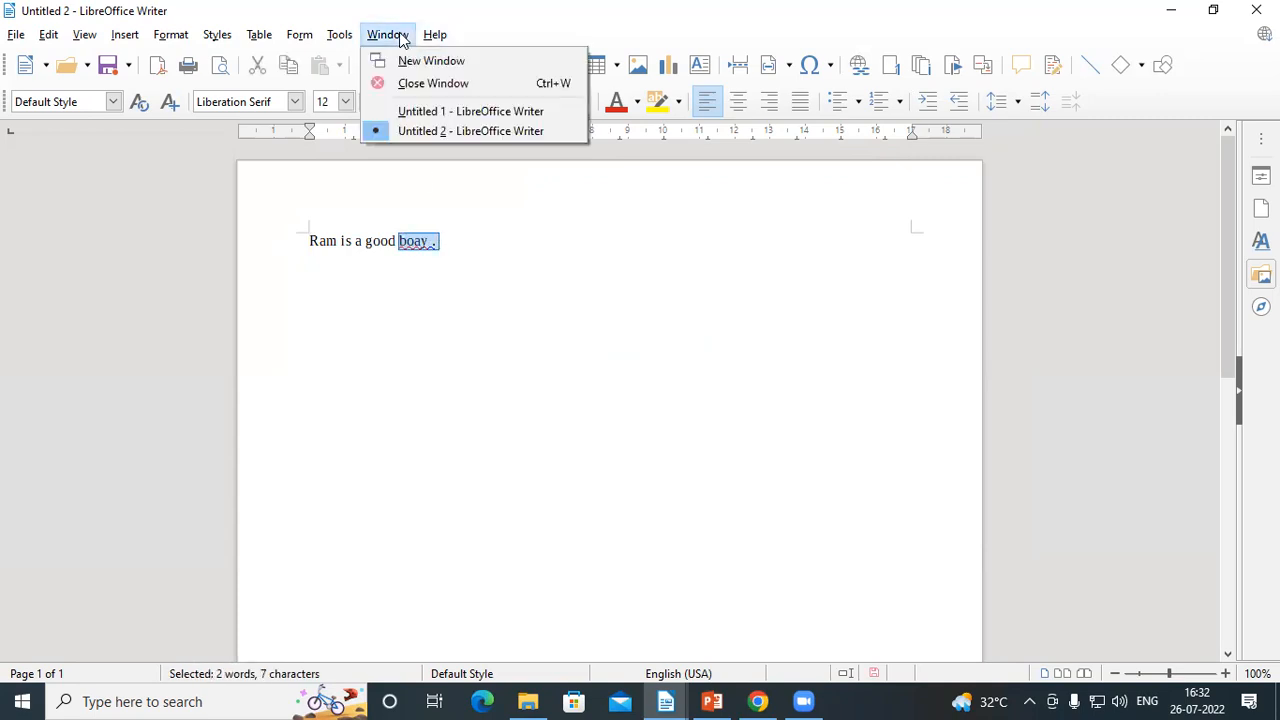
pyautogui.moveTo(351, 45)
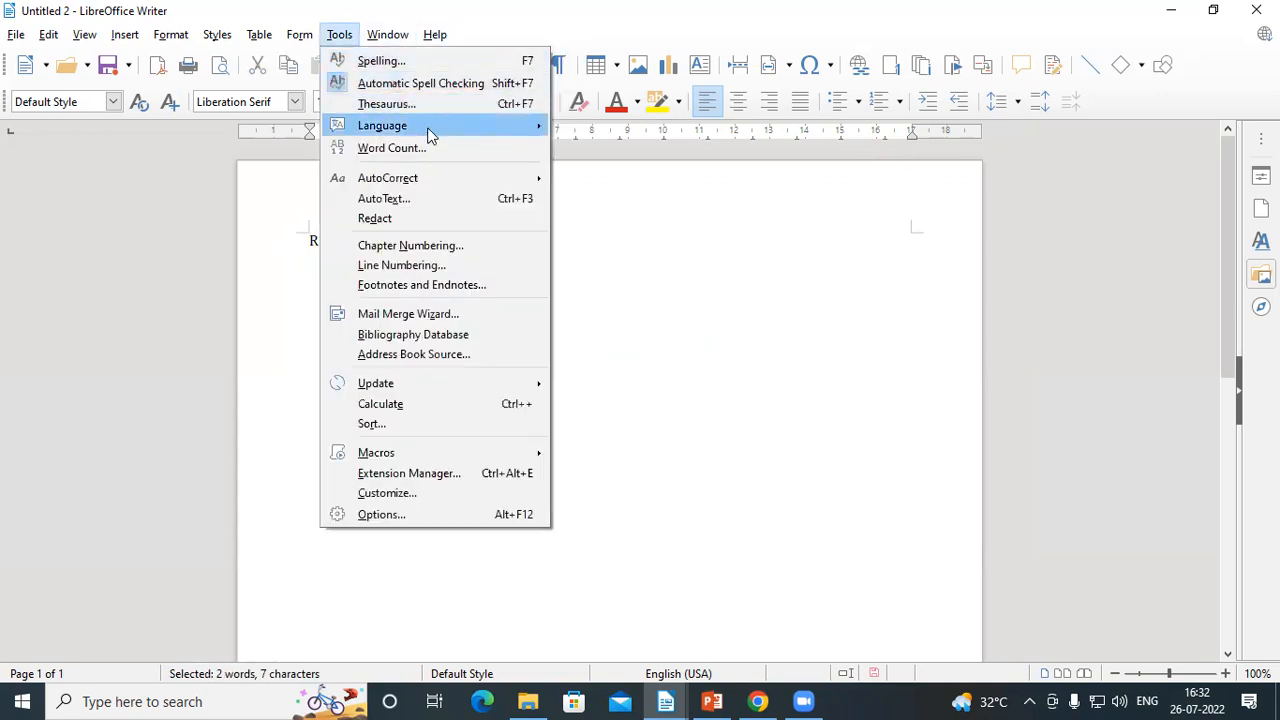
pyautogui.moveTo(651, 167)
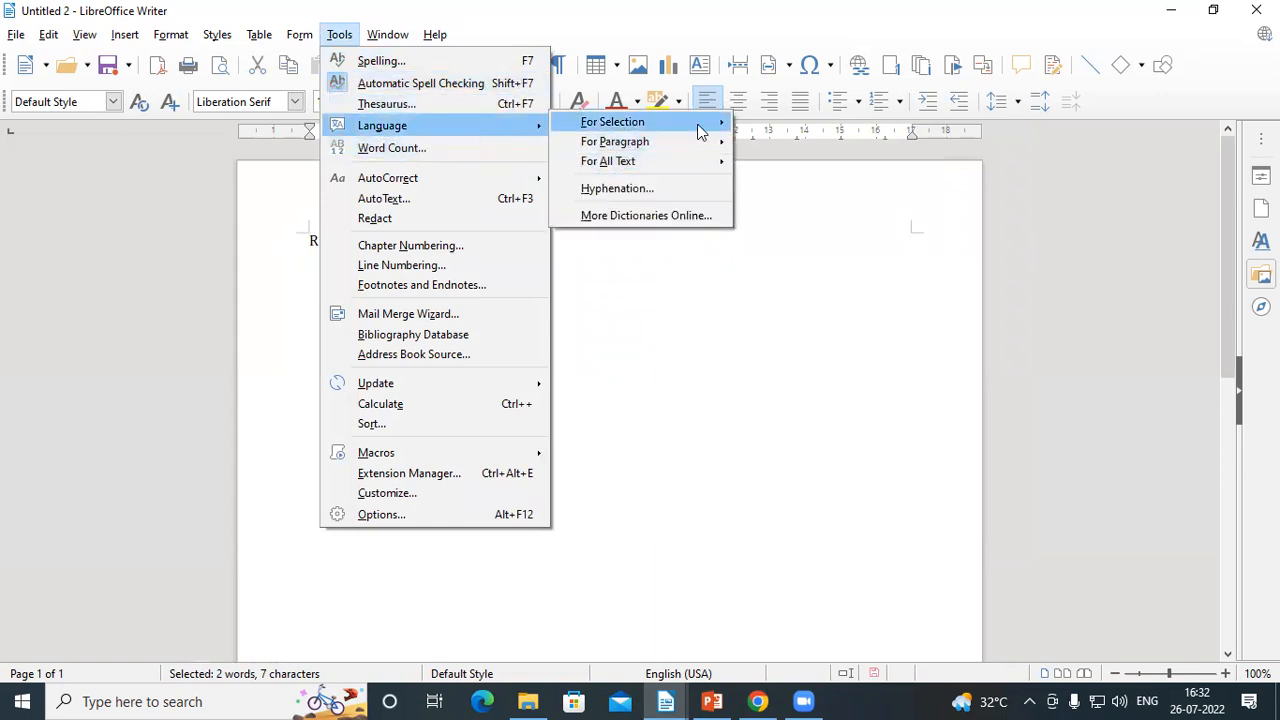
pyautogui.moveTo(712, 125)
pyautogui.click(796, 160)
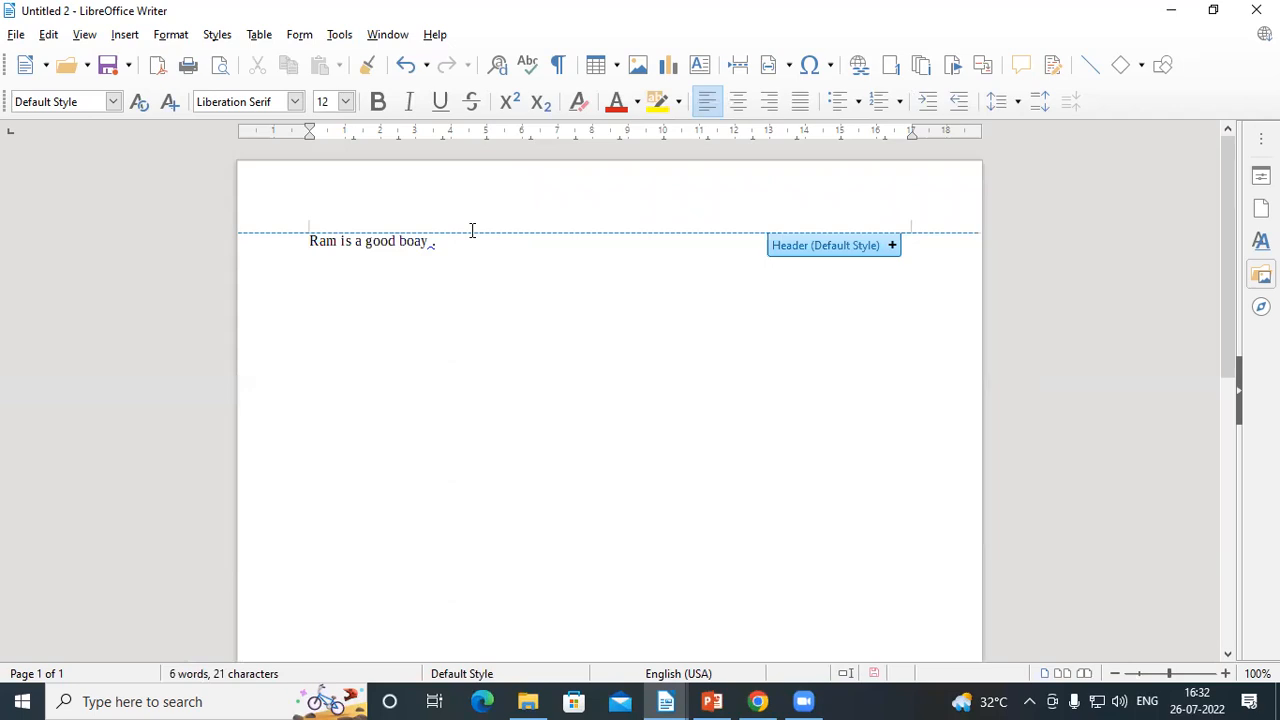
# Step: Set the language of the whole sentence to English (India)
pyautogui.click(443, 258)
pyautogui.moveTo(309, 241); pyautogui.dragTo(480, 241)
pyautogui.click(343, 36)
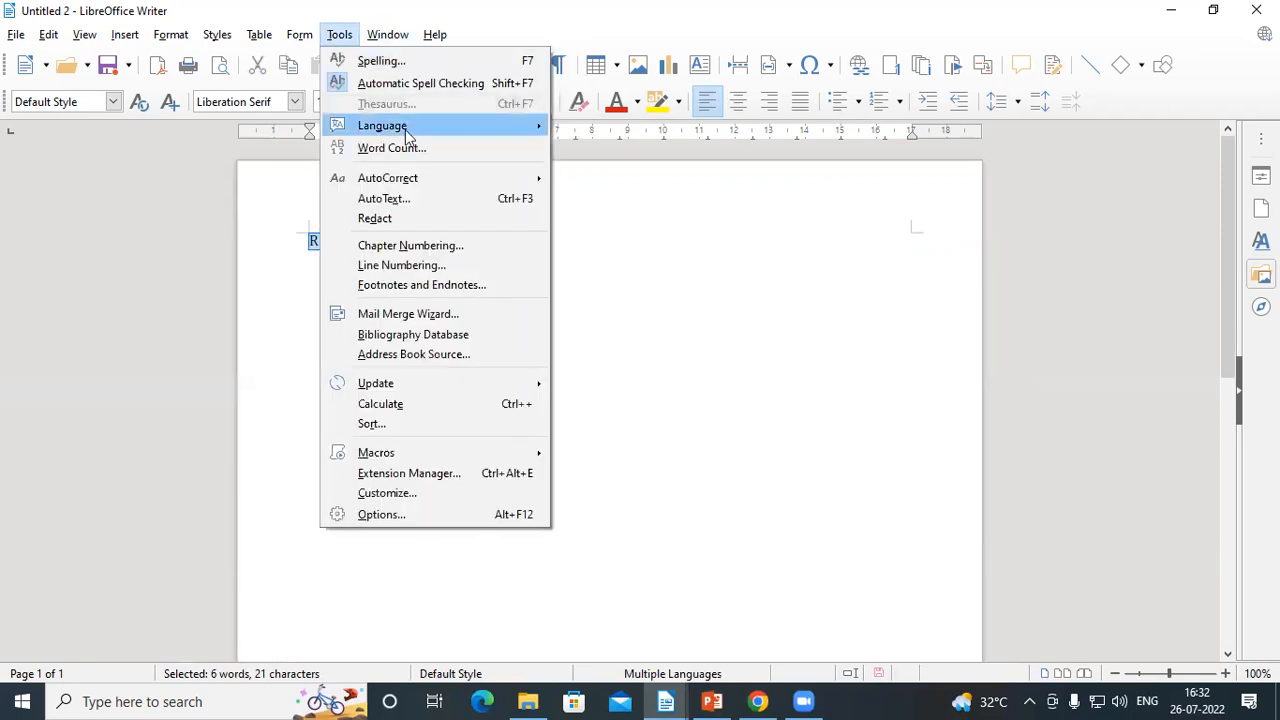
pyautogui.moveTo(457, 131)
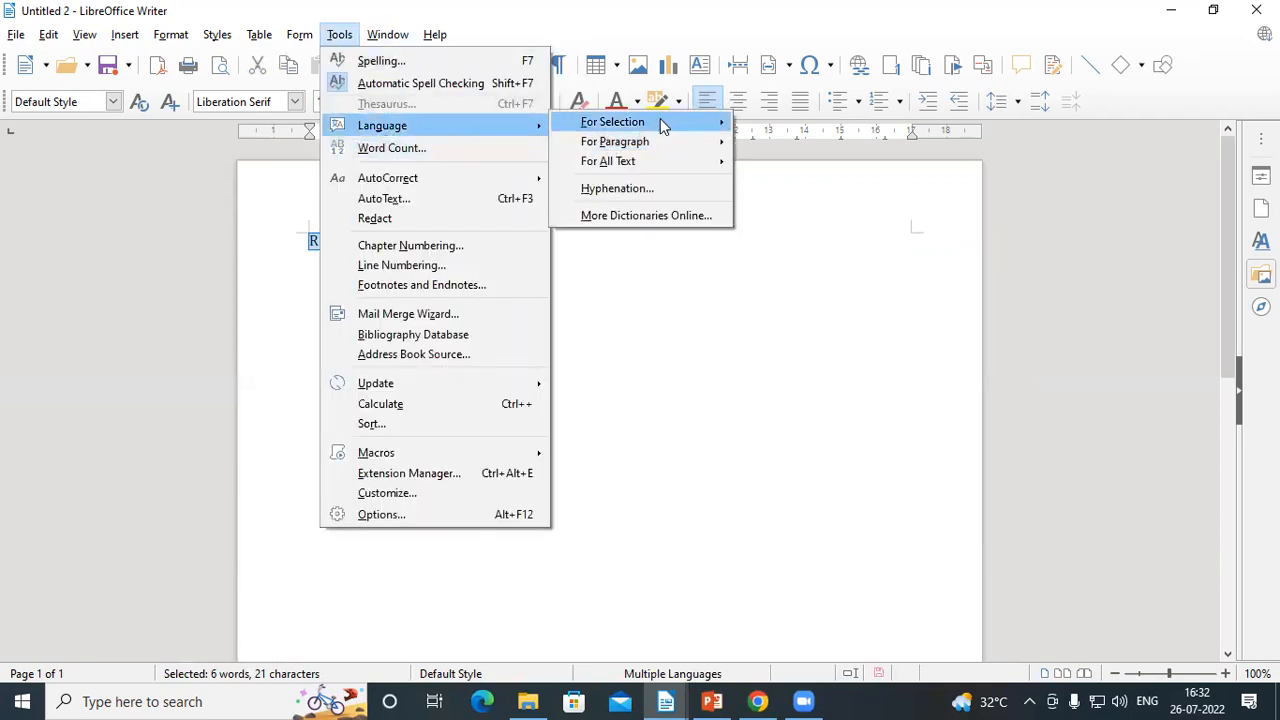
pyautogui.moveTo(713, 124)
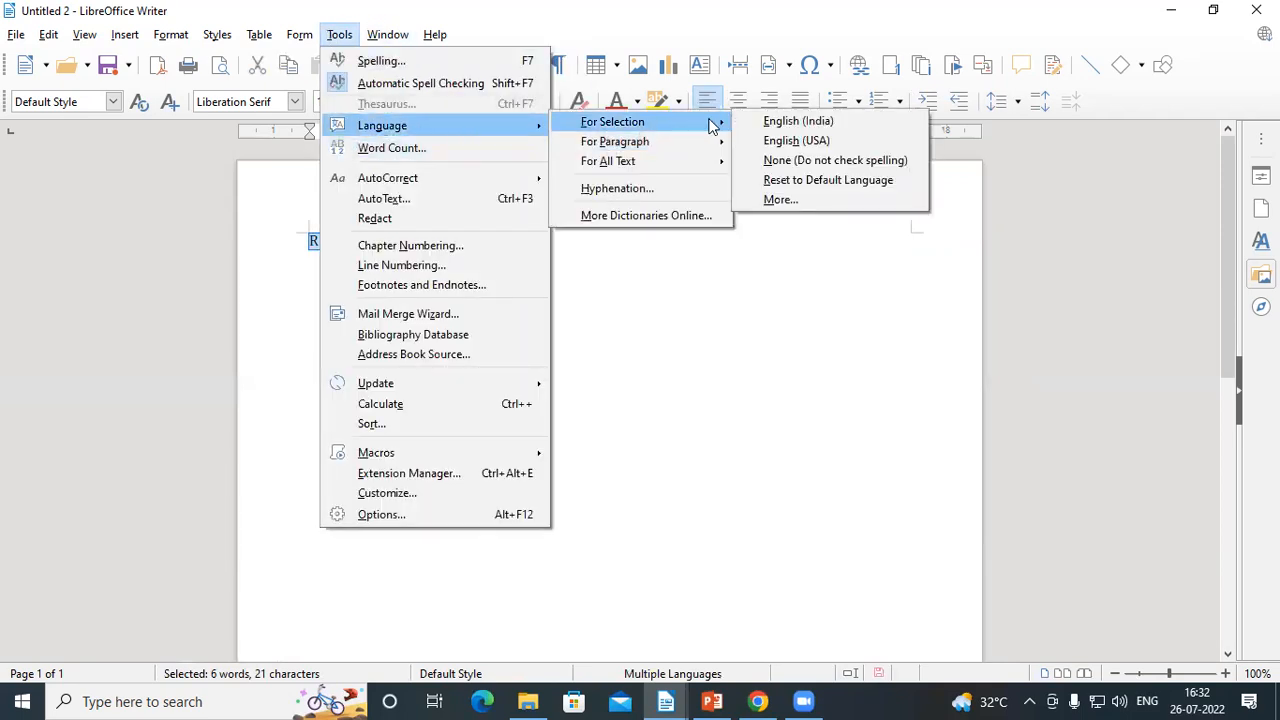
pyautogui.click(775, 121)
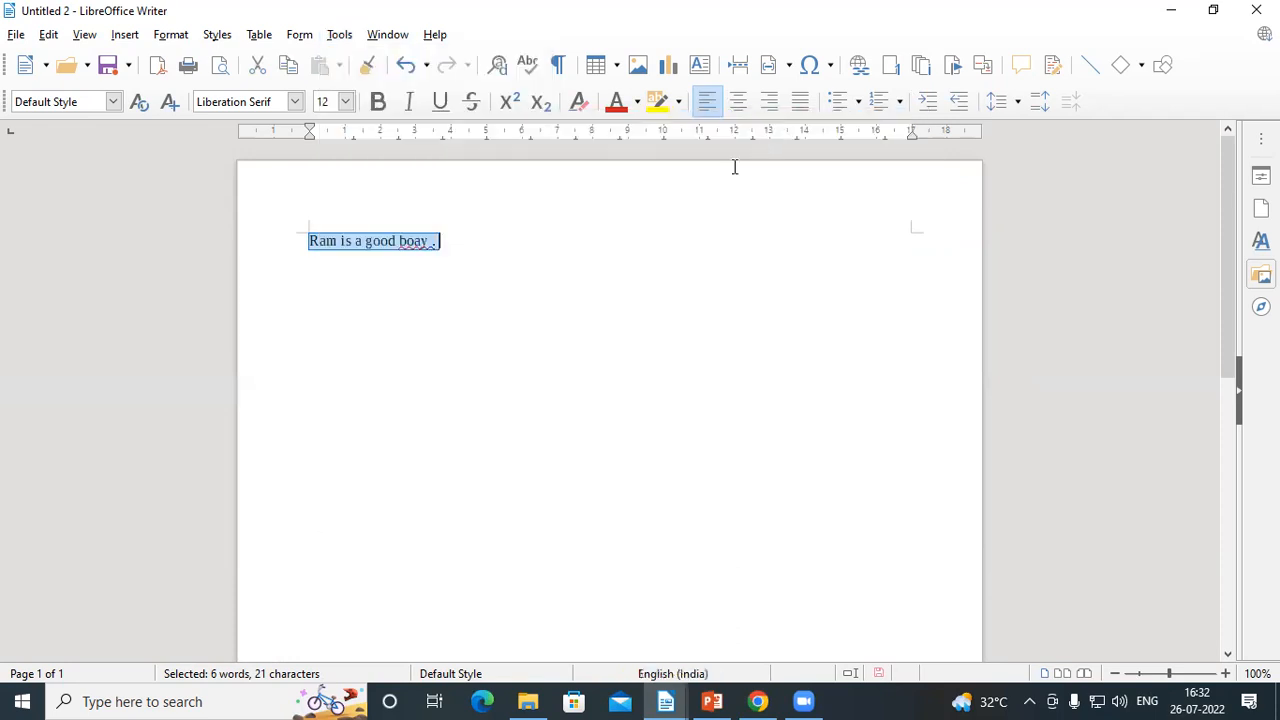
pyautogui.click(464, 257)
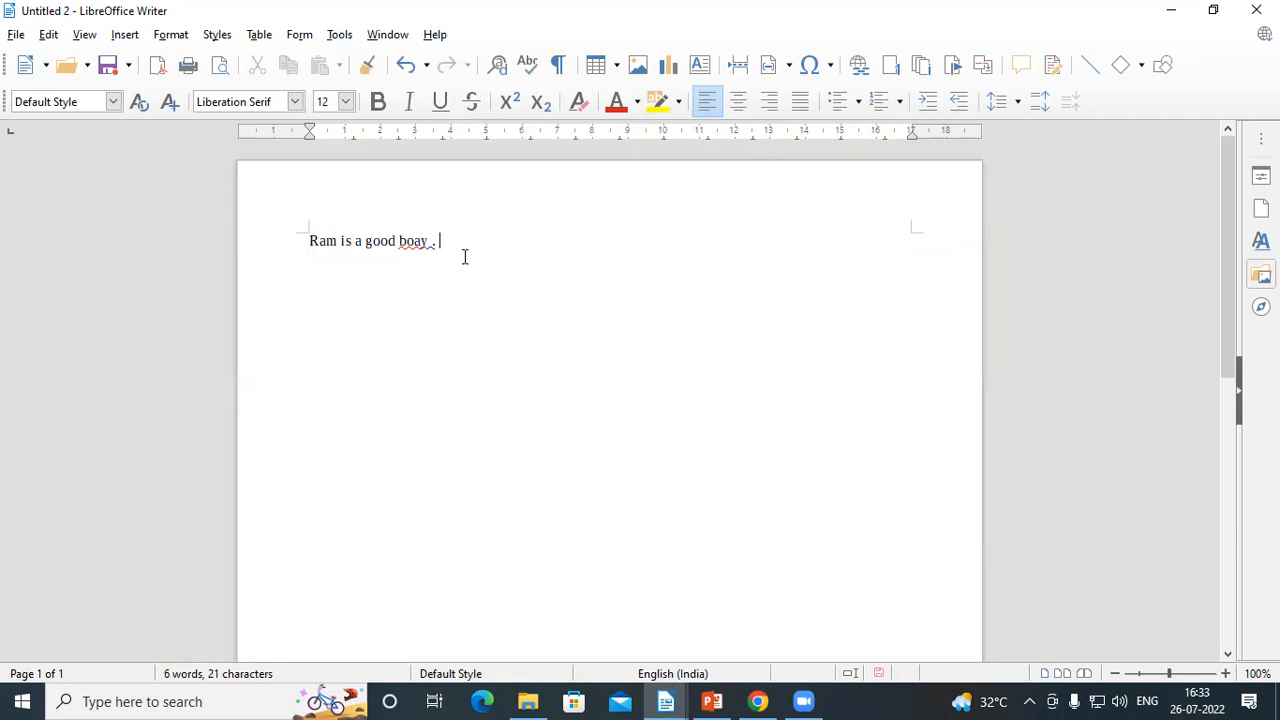
# Step: Reset all text in the document to the default language
pyautogui.click(339, 36)
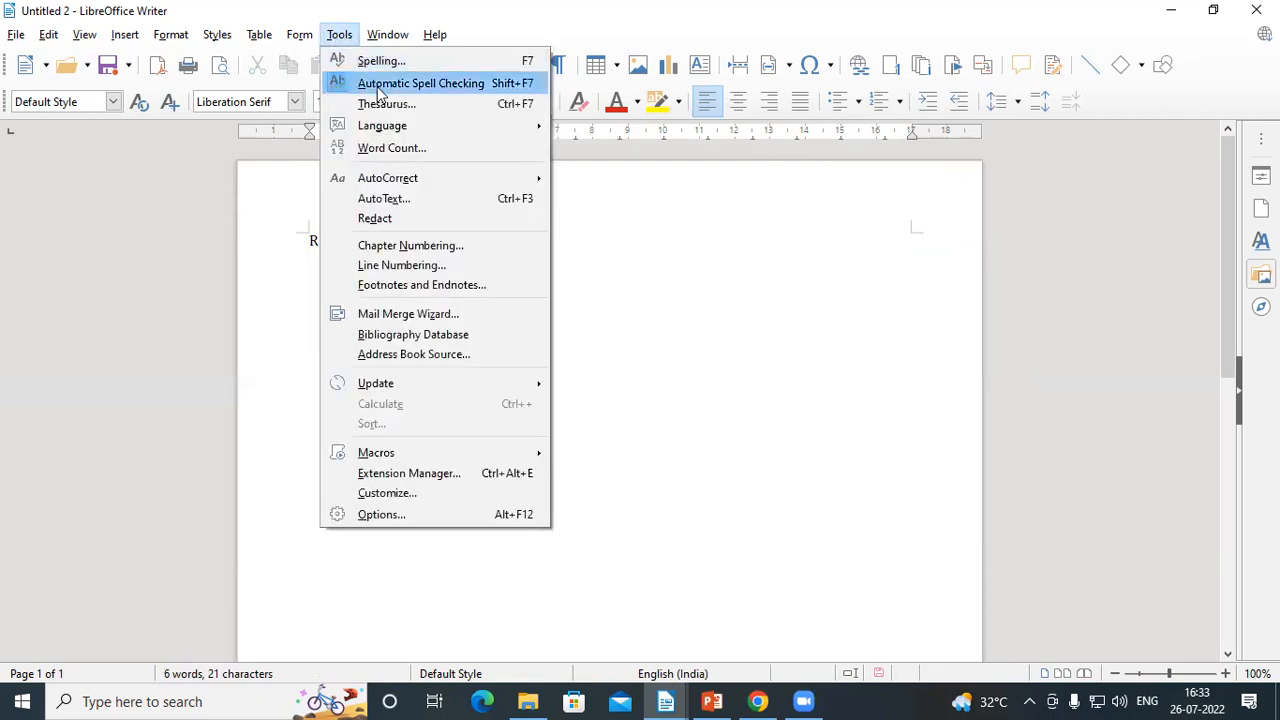
pyautogui.moveTo(462, 135)
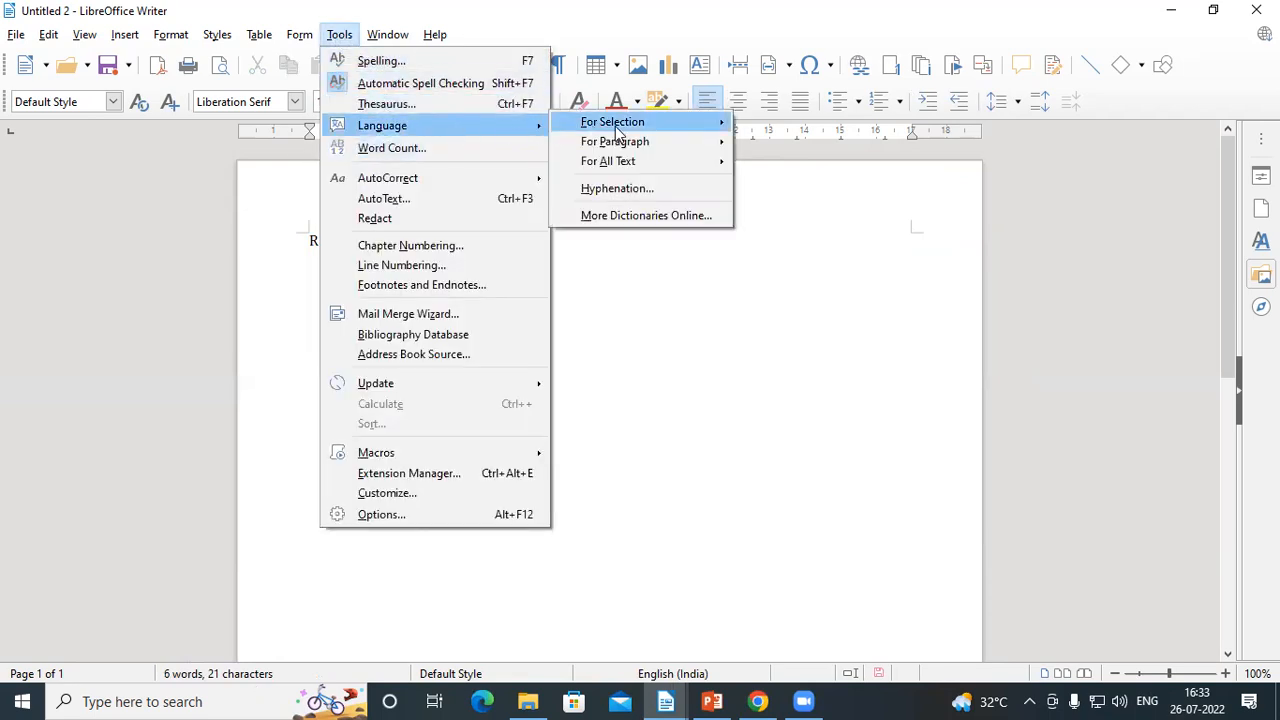
pyautogui.moveTo(618, 133)
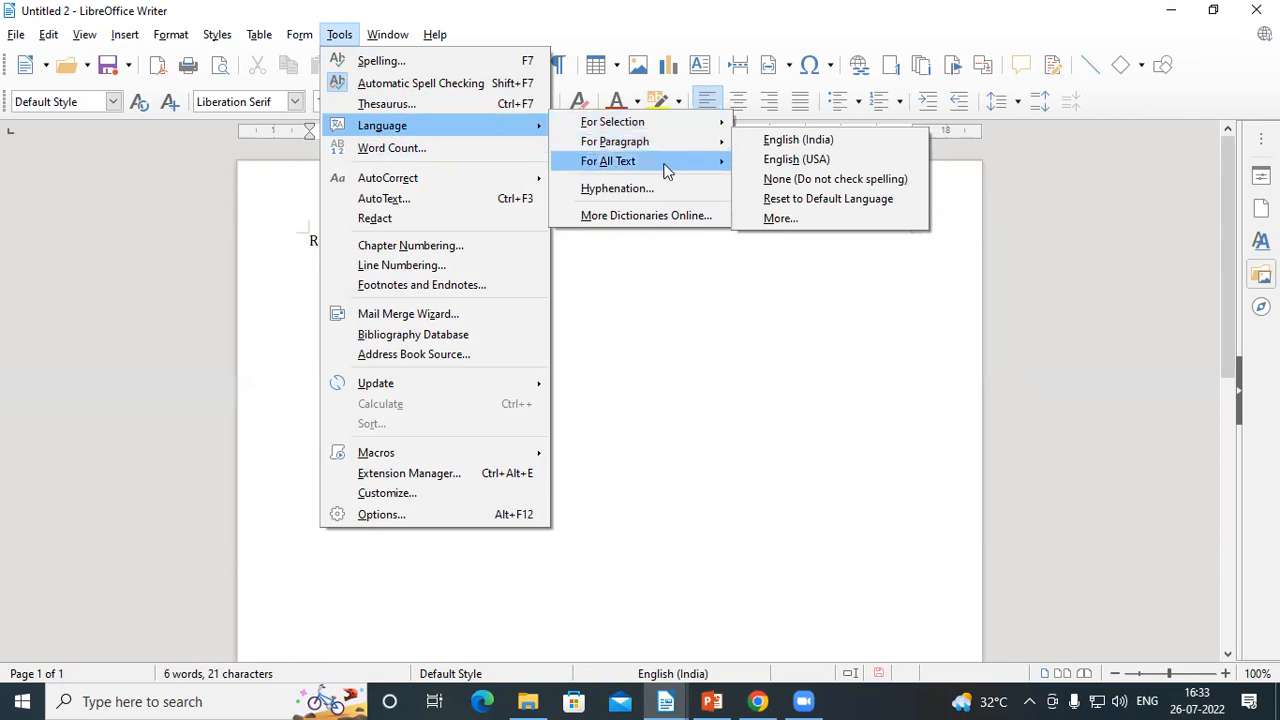
pyautogui.moveTo(667, 166)
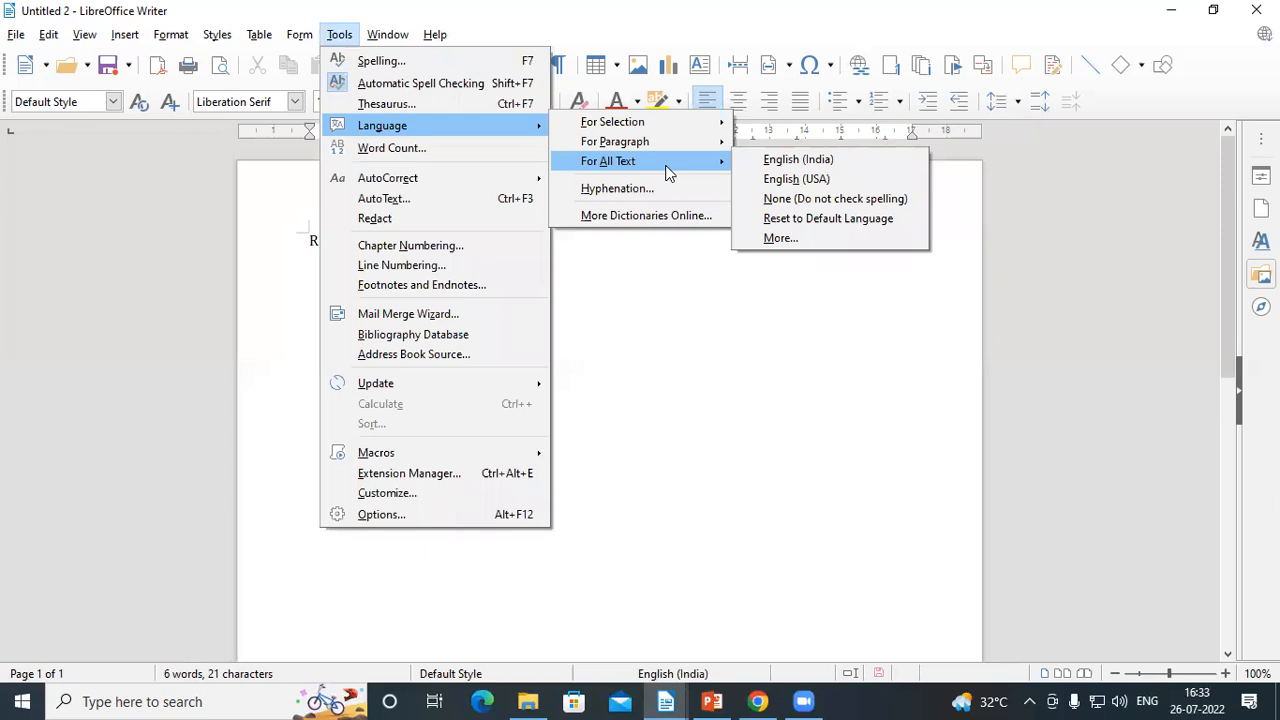
pyautogui.click(835, 220)
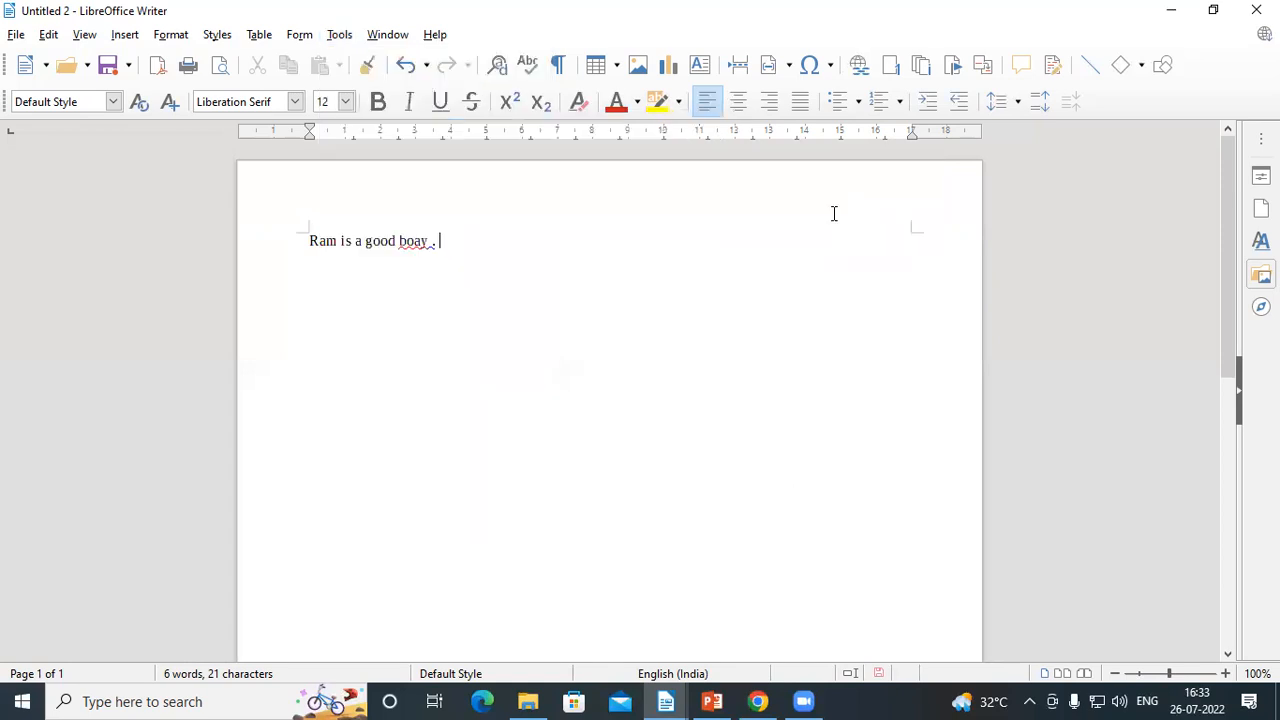
# Step: Correct "boay" to the suggested spelling "boy" and remove the extra space before the full stop
pyautogui.rightClick(411, 243)
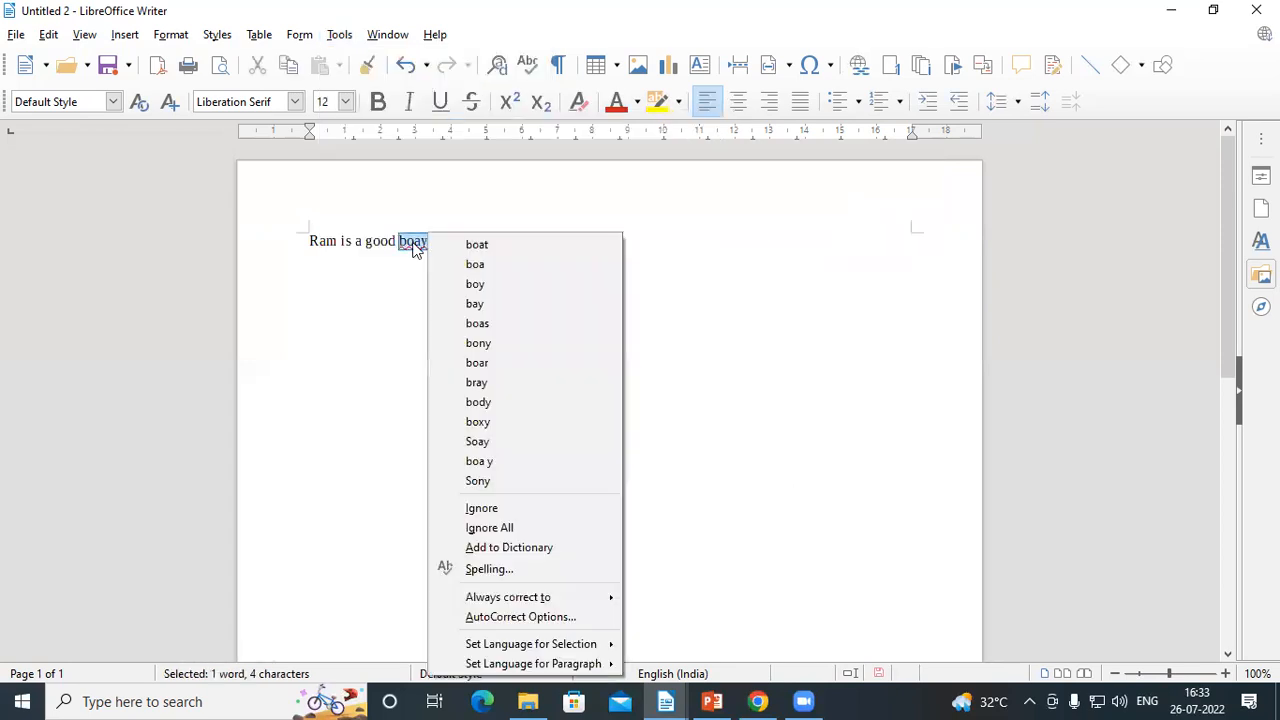
pyautogui.click(487, 284)
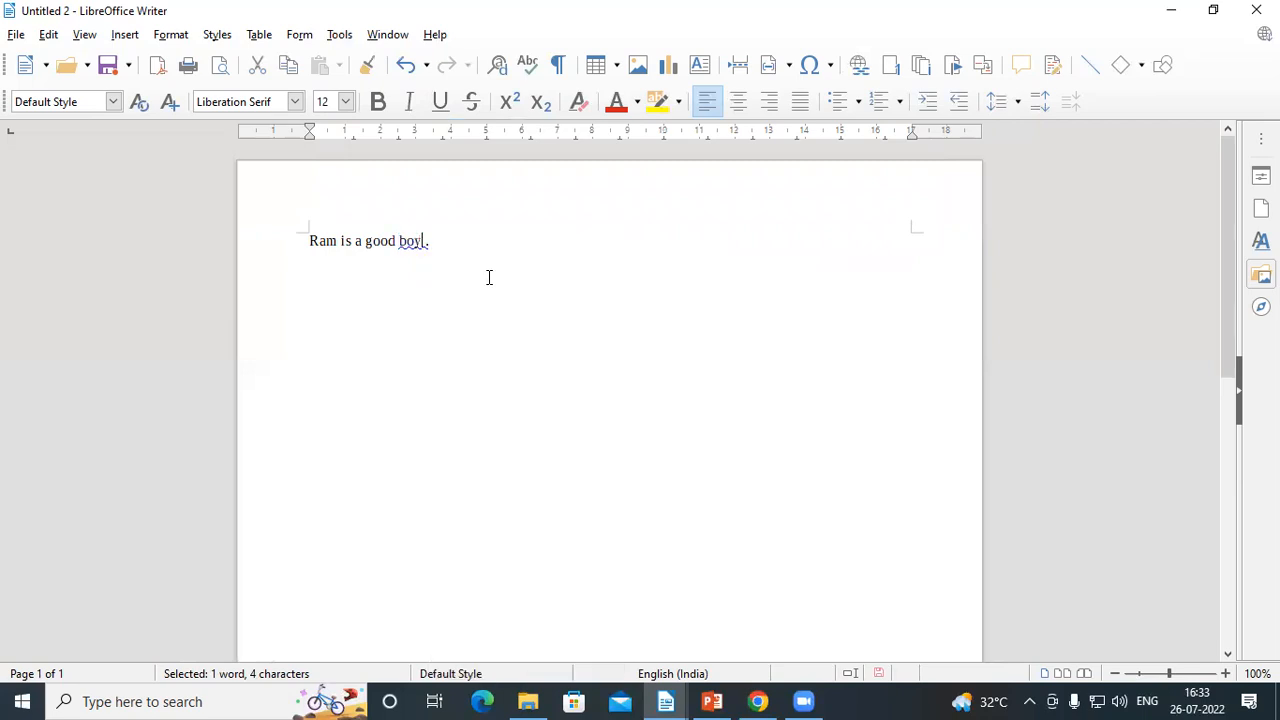
pyautogui.rightClick(416, 249)
pyautogui.click(728, 251)
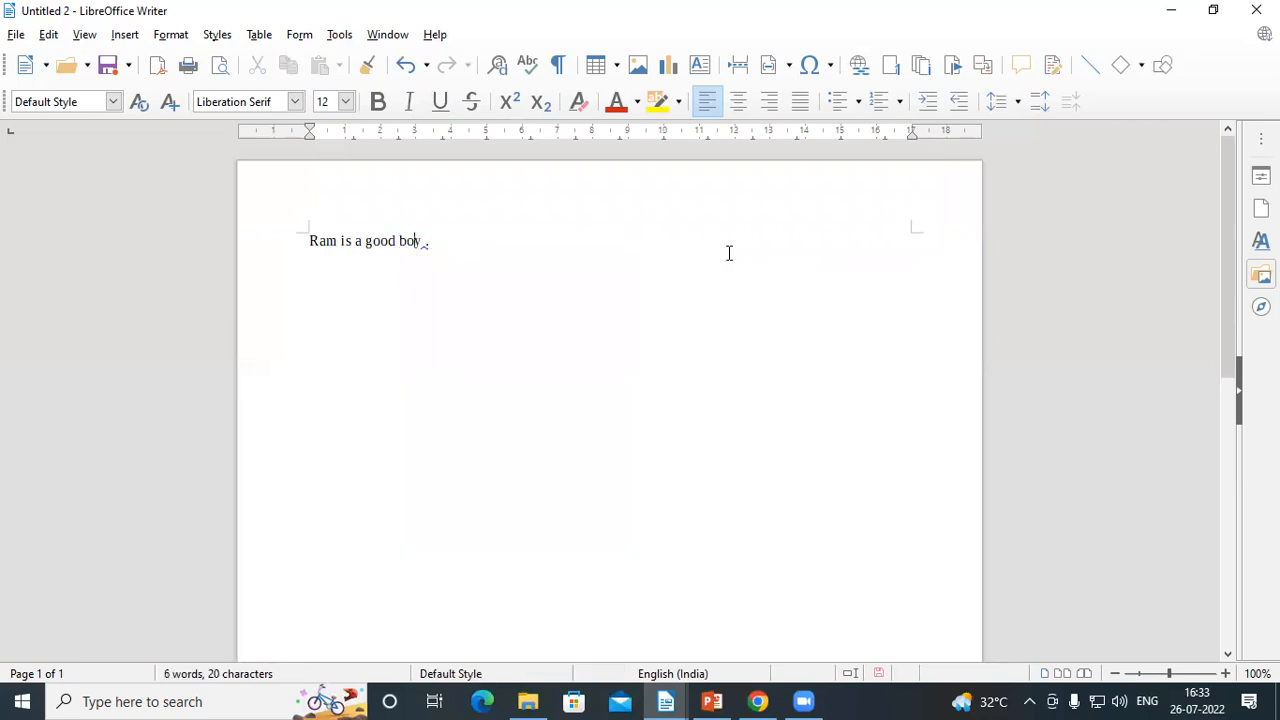
pyautogui.click(424, 244)
pyautogui.press('Delete')
# Step: Examine the document's word and character counts in the Word Count dialog, then close it
pyautogui.click(332, 36)
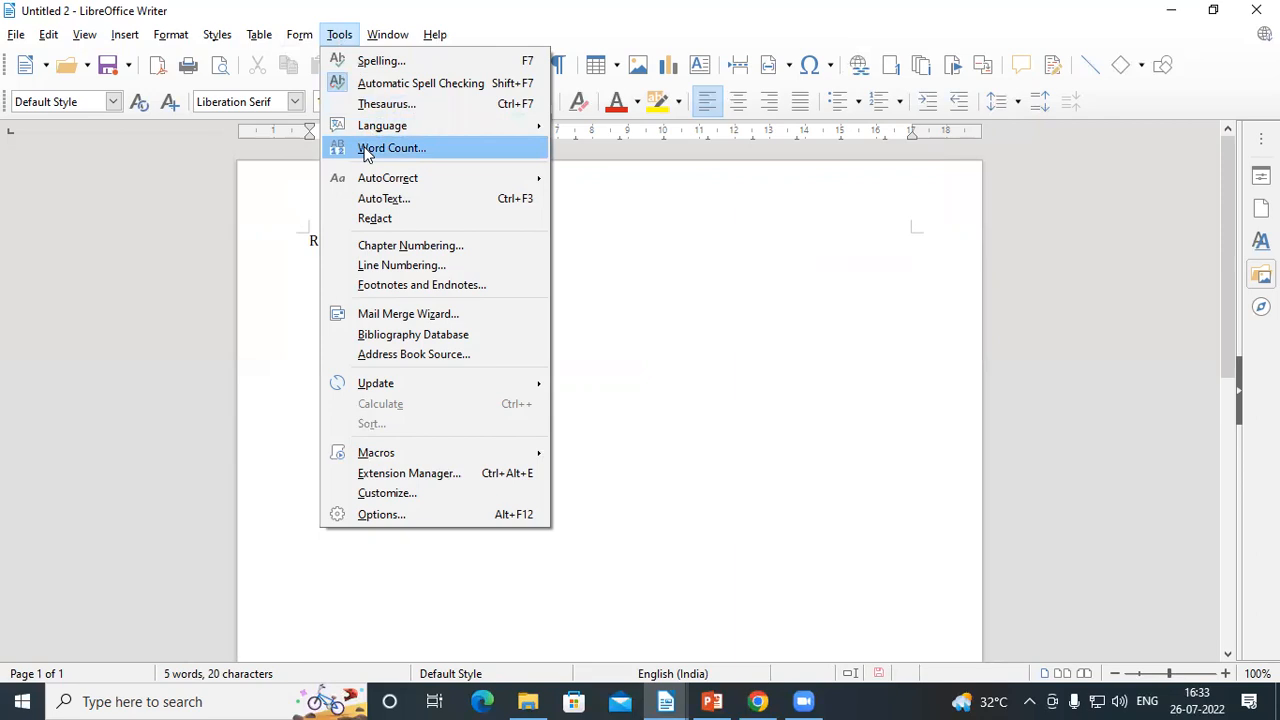
pyautogui.click(1081, 10)
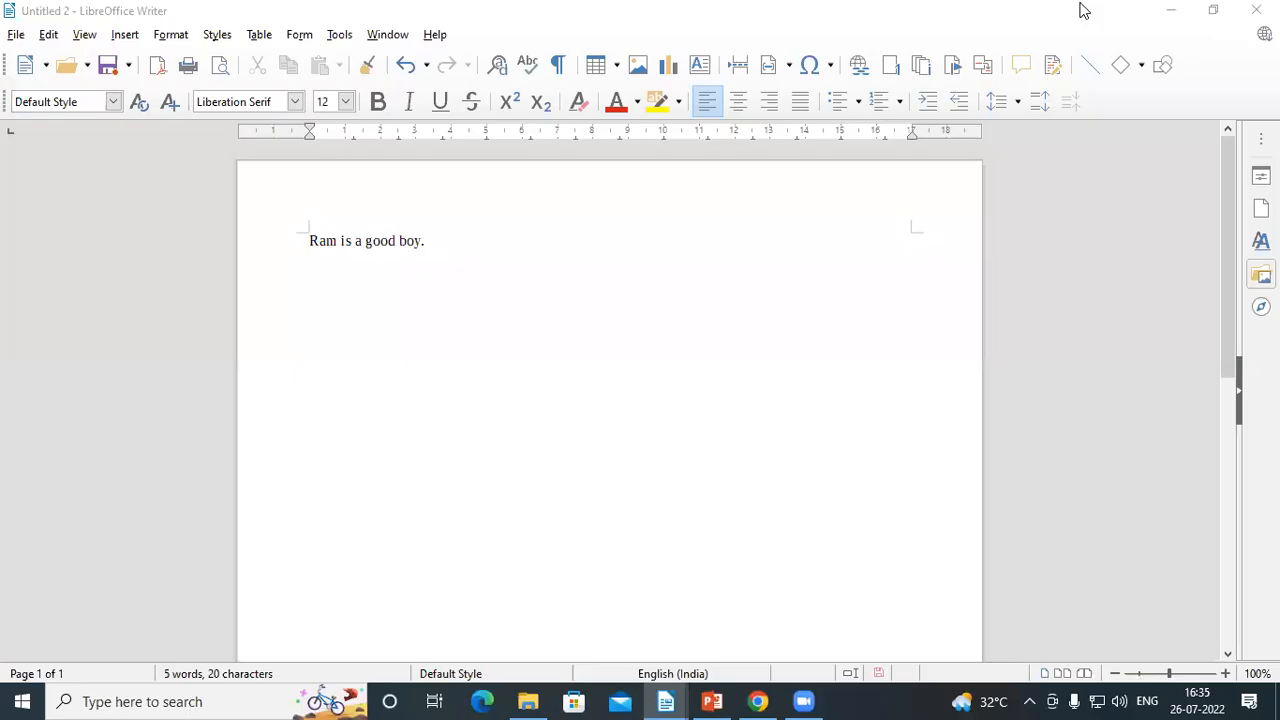
pyautogui.click(345, 37)
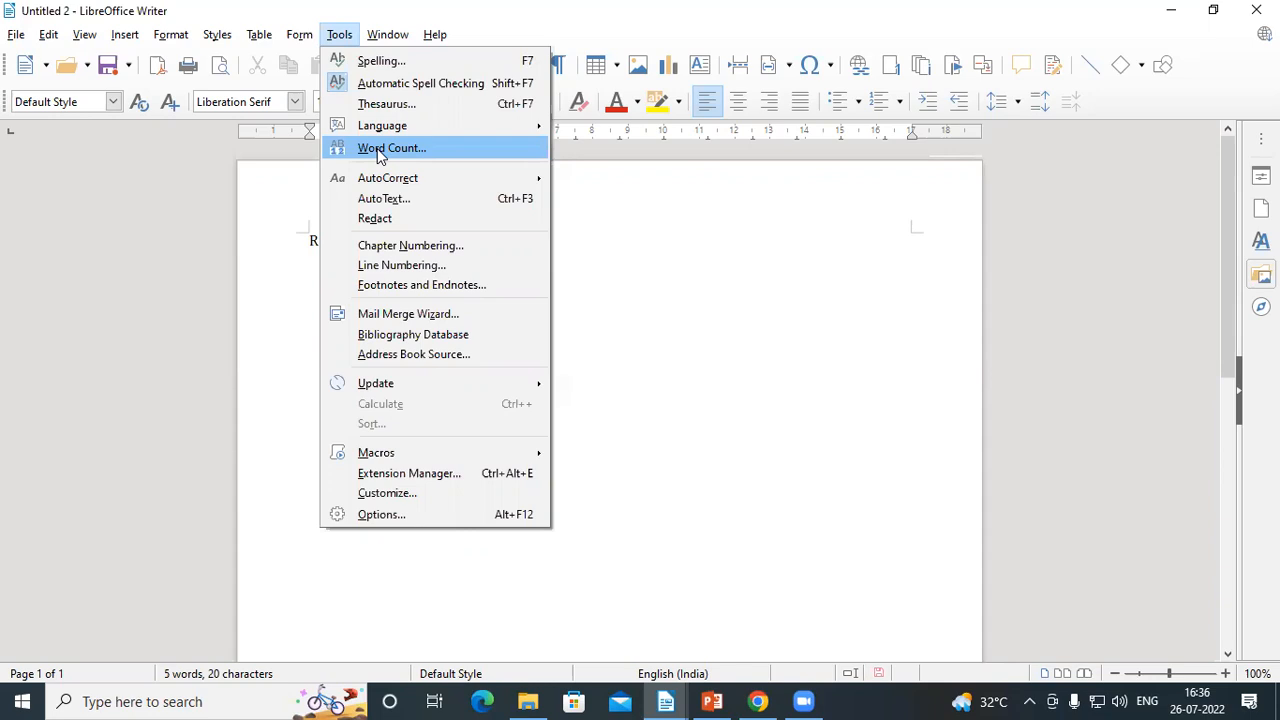
pyautogui.click(378, 150)
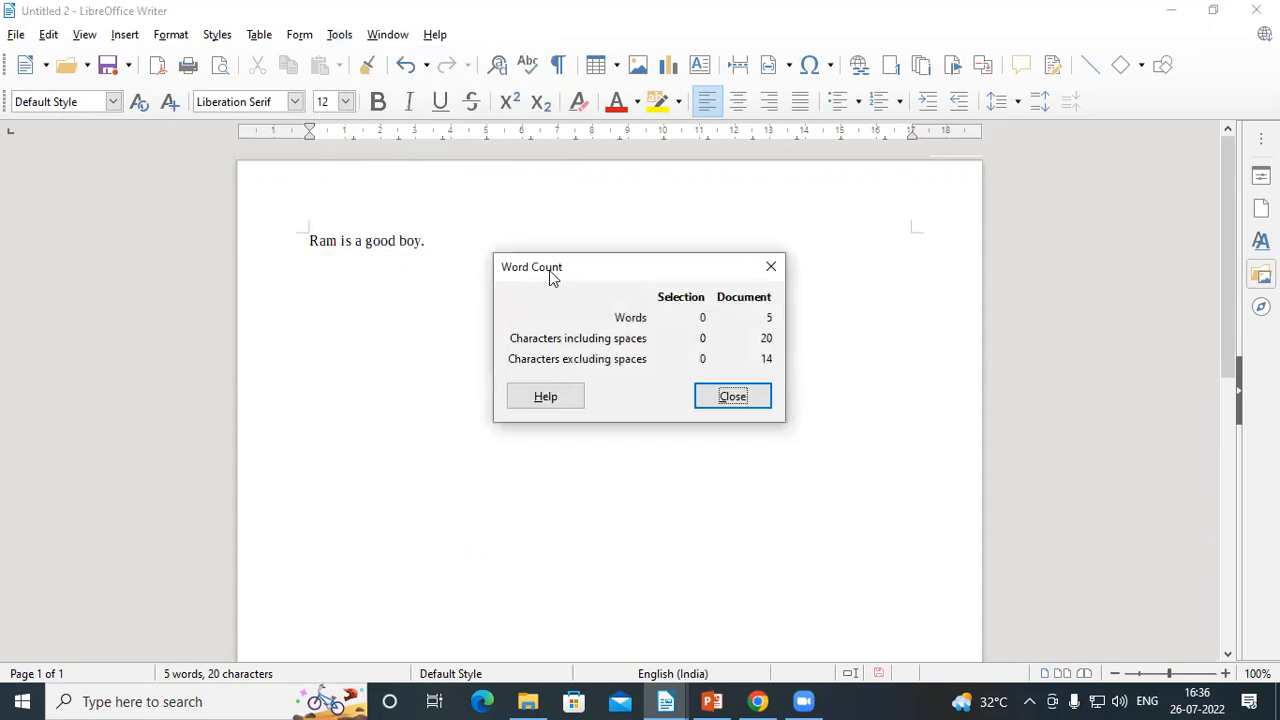
pyautogui.moveTo(536, 270); pyautogui.dragTo(461, 250)
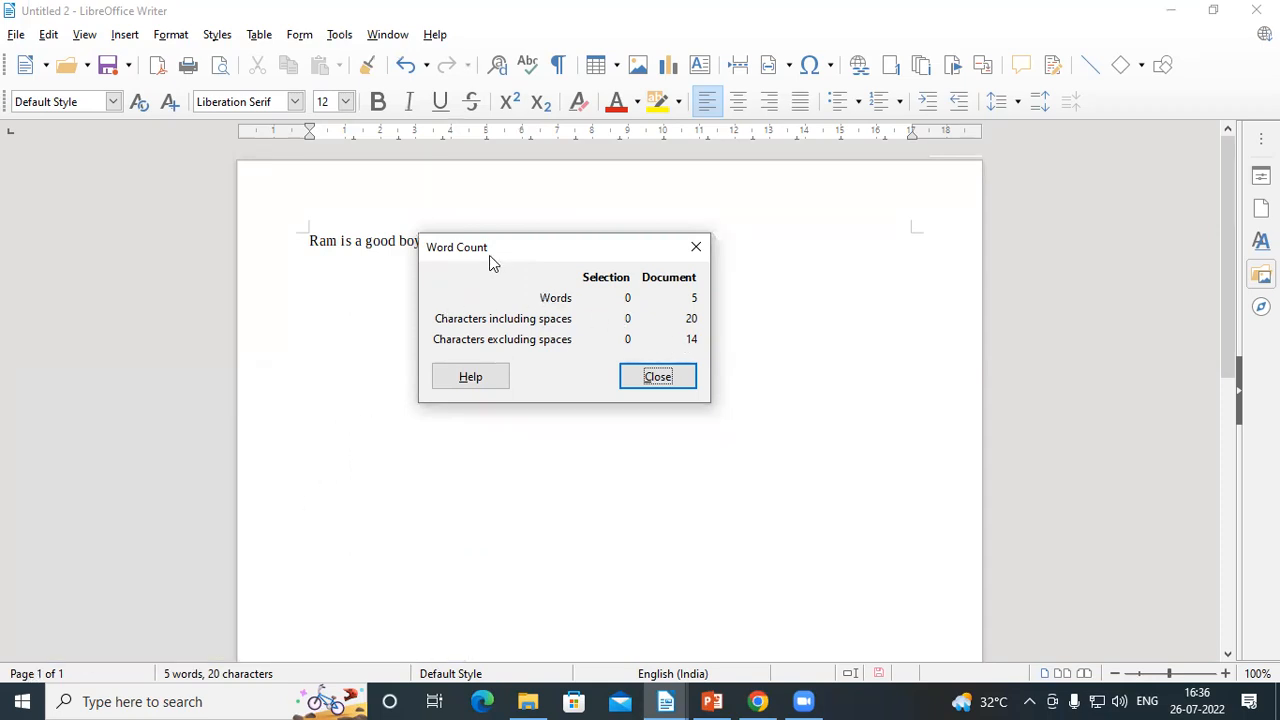
pyautogui.moveTo(489, 255); pyautogui.dragTo(352, 222)
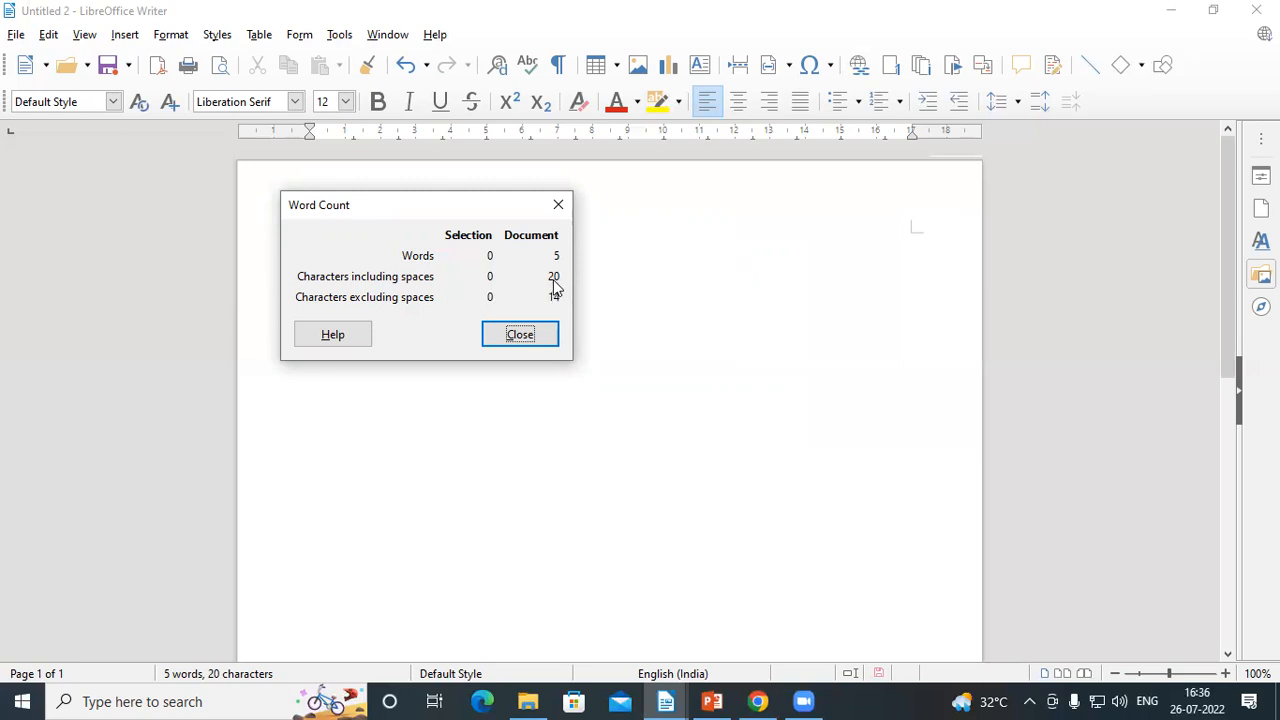
pyautogui.click(528, 332)
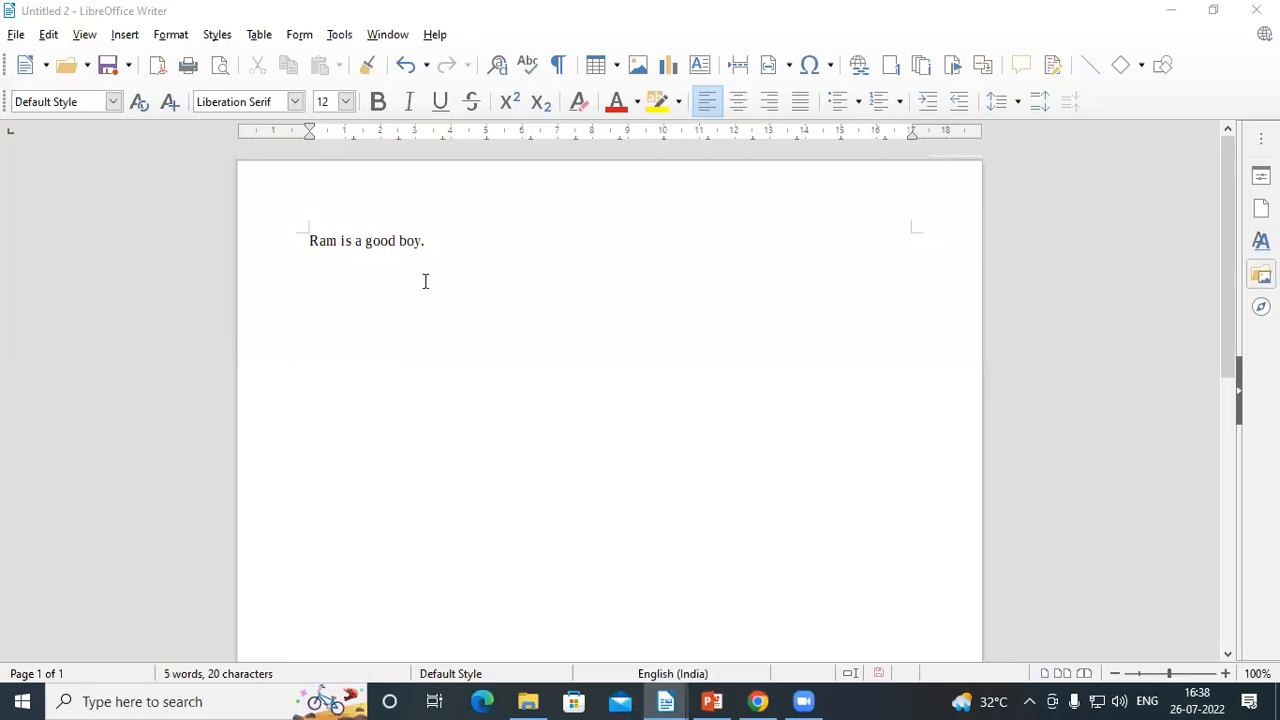
# Step: Create a new blank text document, maximize its window and enter "Ram" followed by a space
pyautogui.click(434, 247)
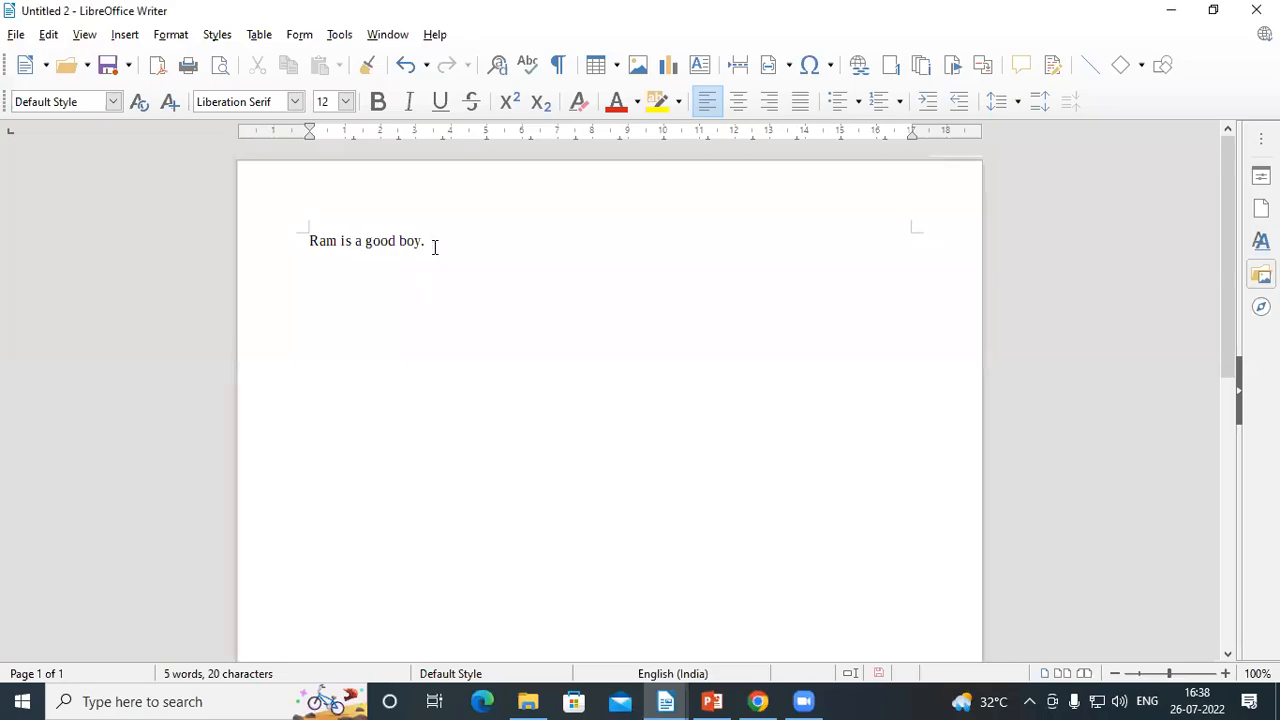
pyautogui.hotkey('ctrl', 'n')
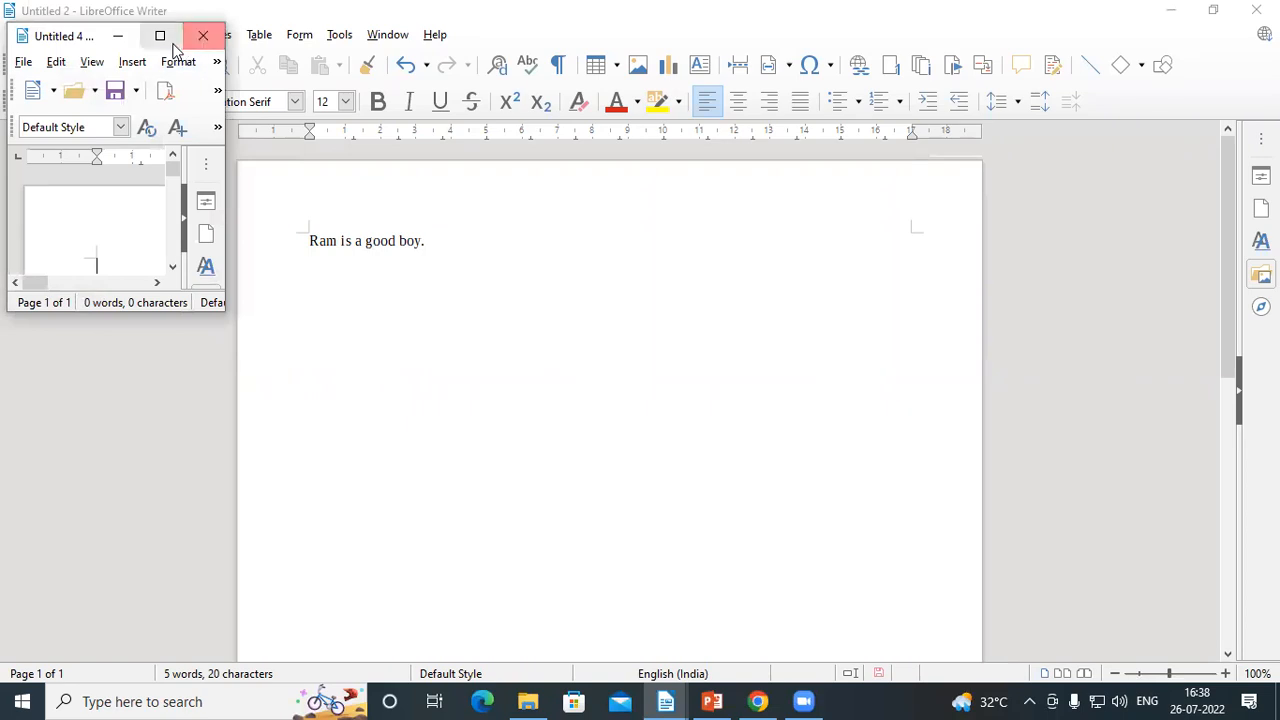
pyautogui.click(160, 35)
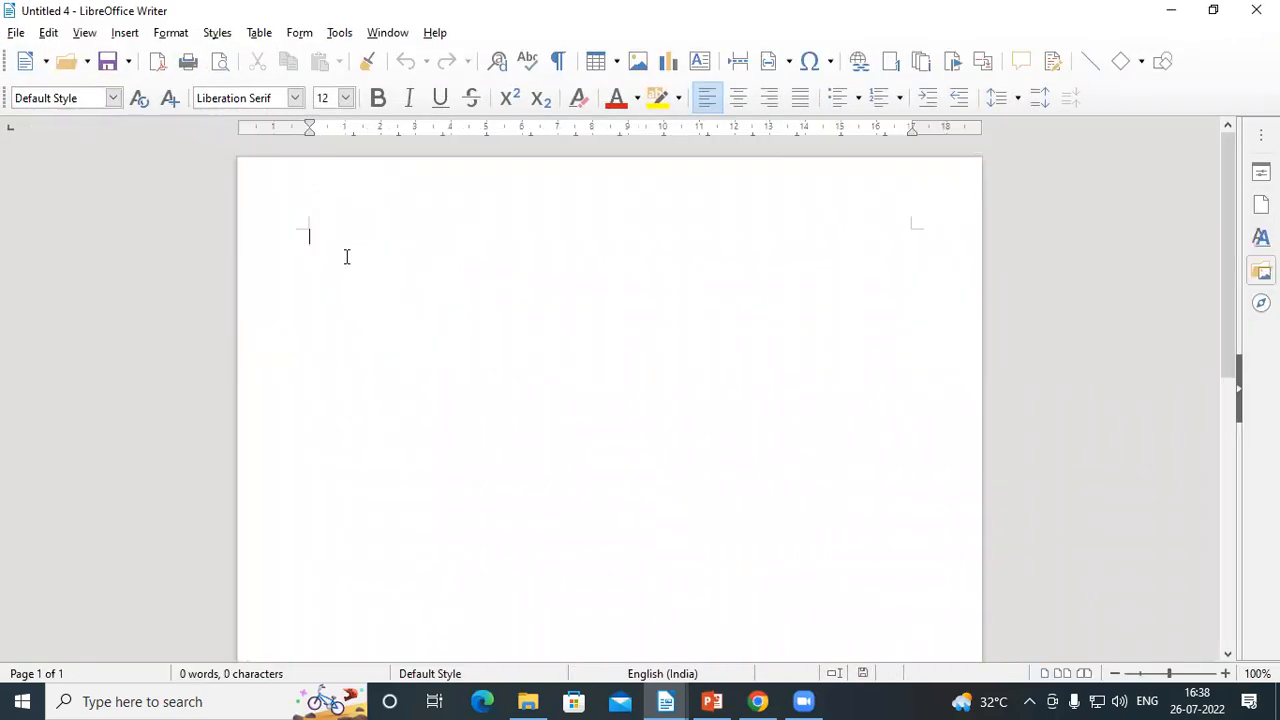
pyautogui.write('ram')
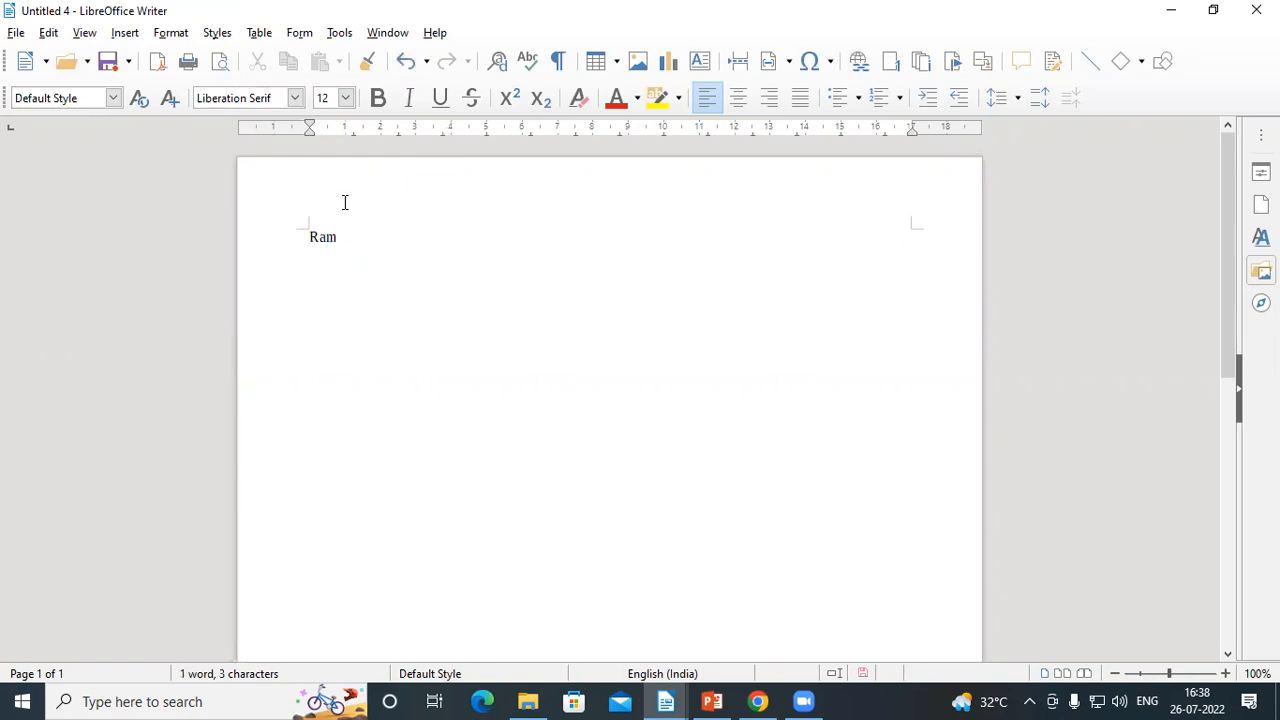
# Step: Examine the new document's word count and its character counts with and without spaces, keeping the dialog clear of the text
pyautogui.click(340, 34)
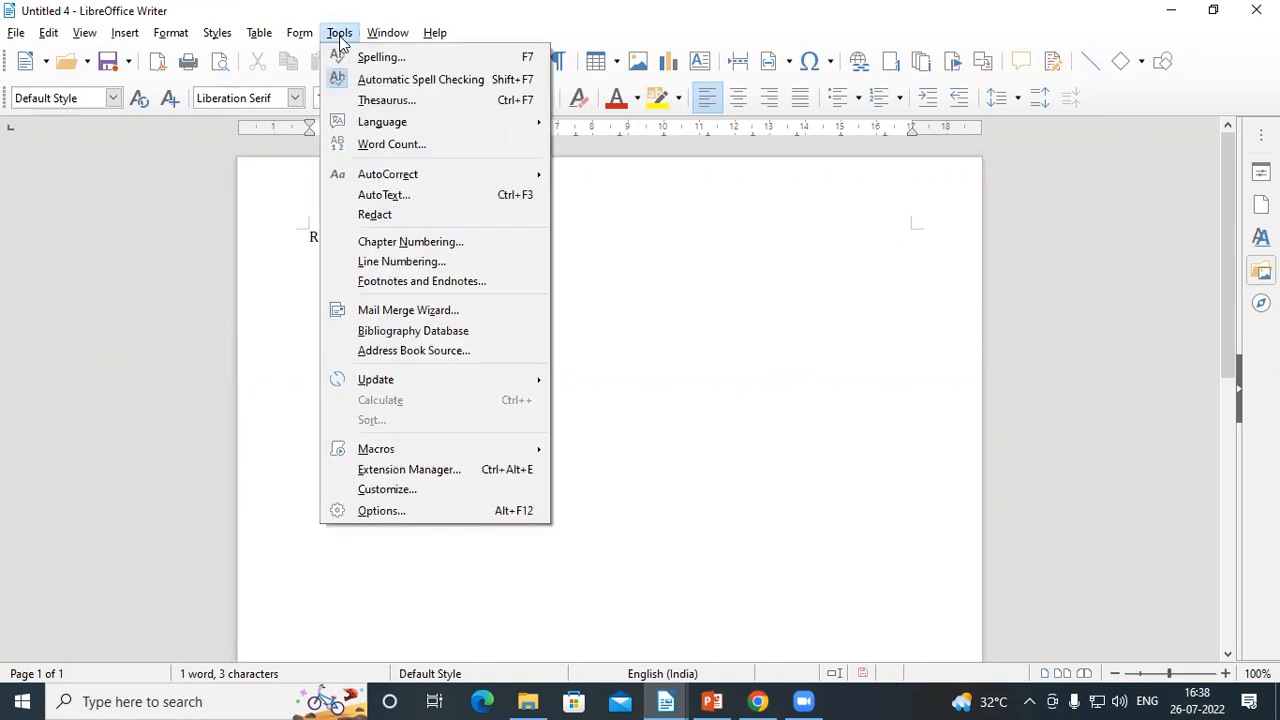
pyautogui.click(412, 143)
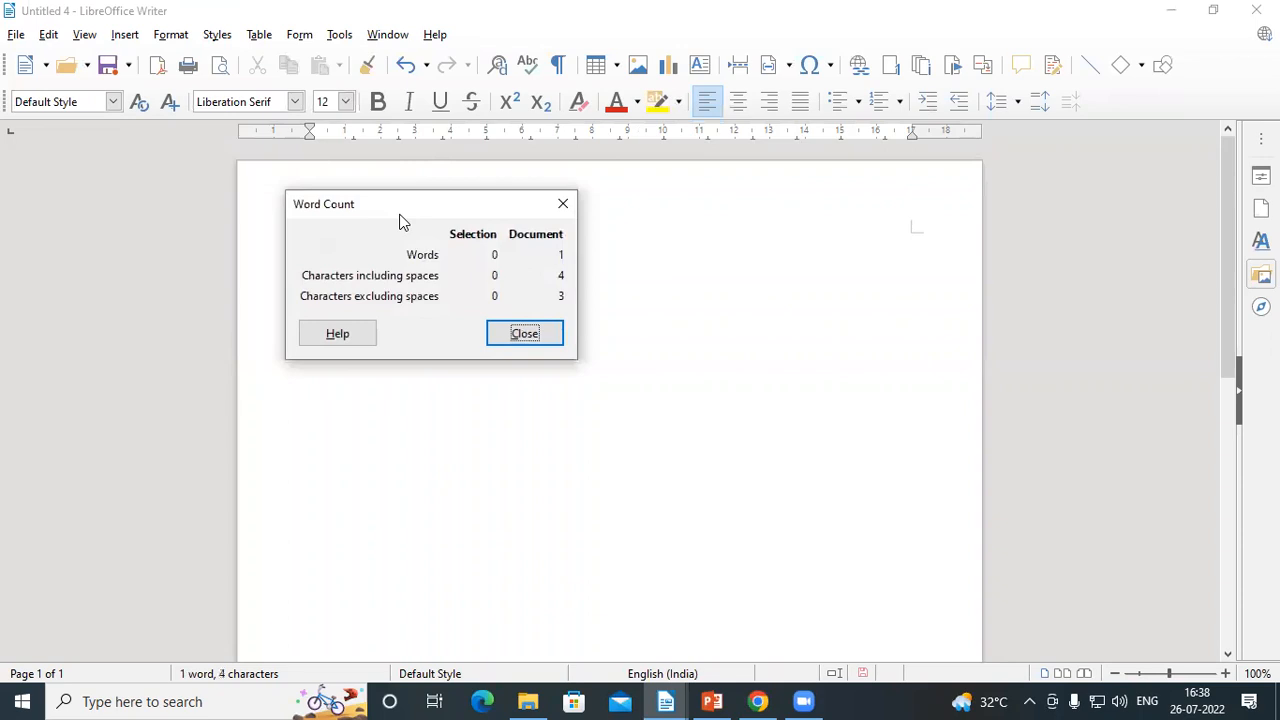
pyautogui.moveTo(400, 217); pyautogui.dragTo(772, 194)
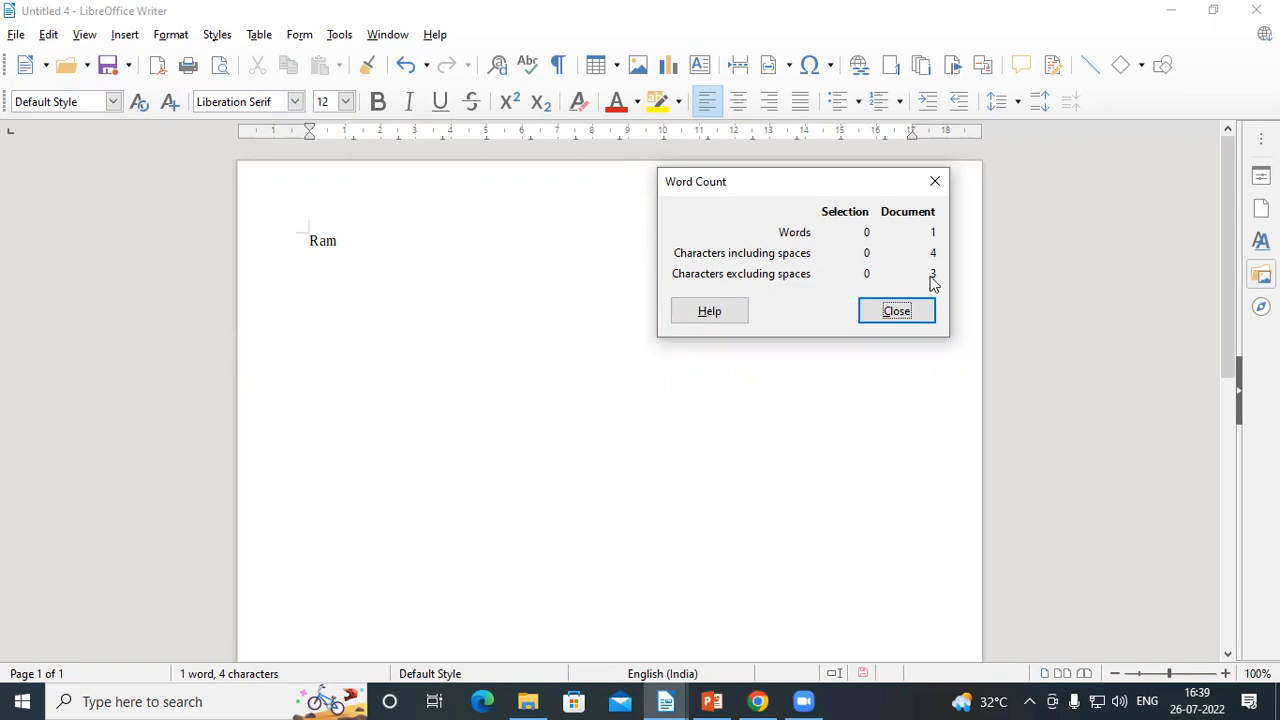
# Step: Recheck the document's word count and its character counts with and without spaces in the Word Count dialog, then close it
pyautogui.click(923, 307)
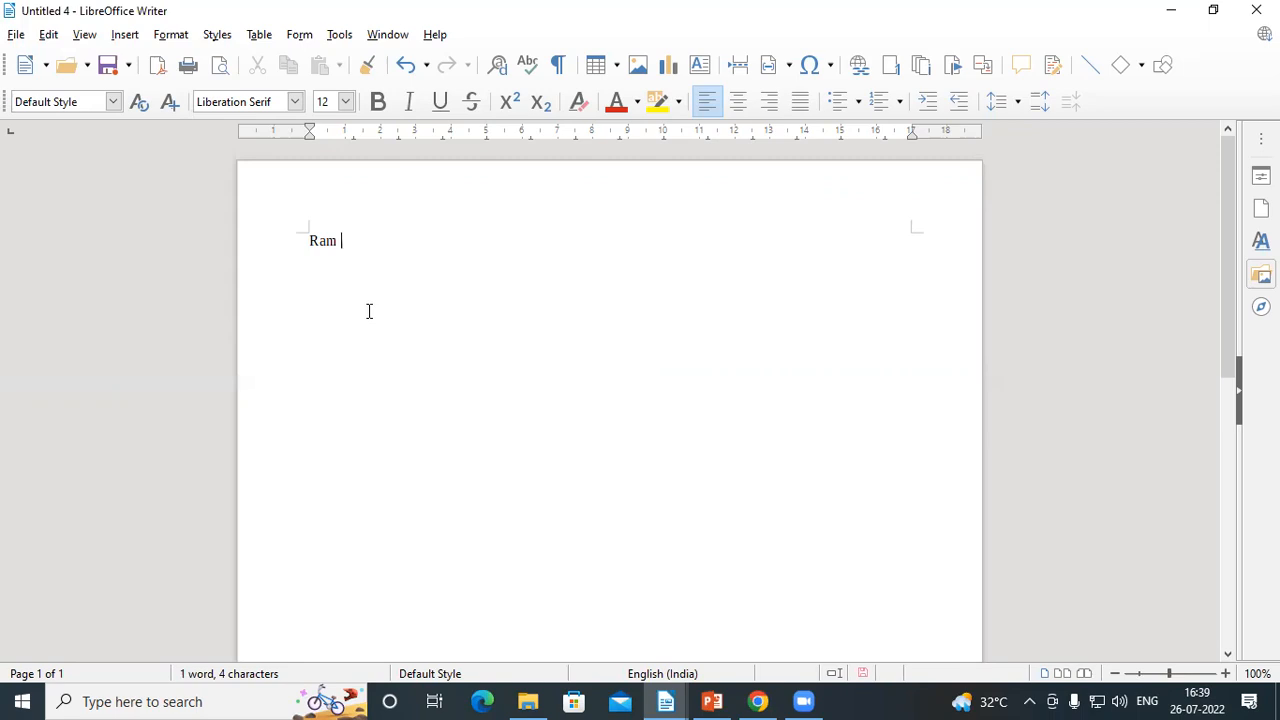
pyautogui.click(339, 34)
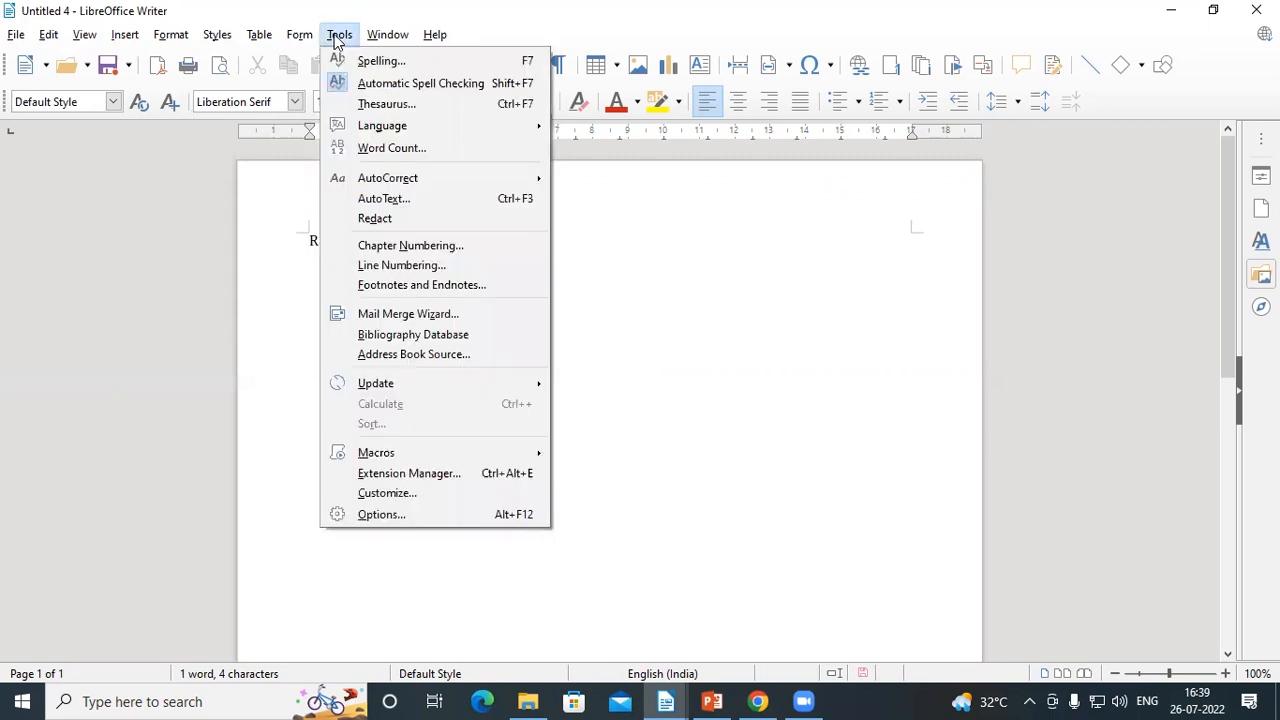
pyautogui.click(380, 148)
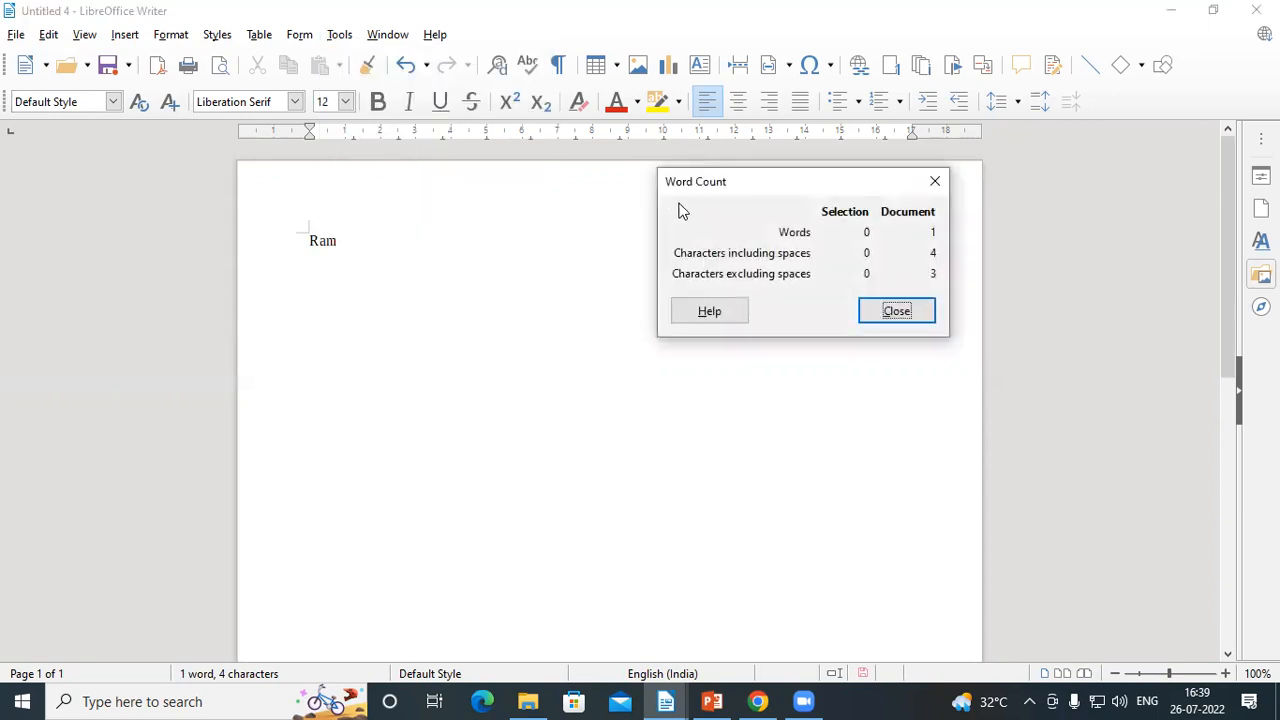
pyautogui.moveTo(716, 186); pyautogui.dragTo(509, 187)
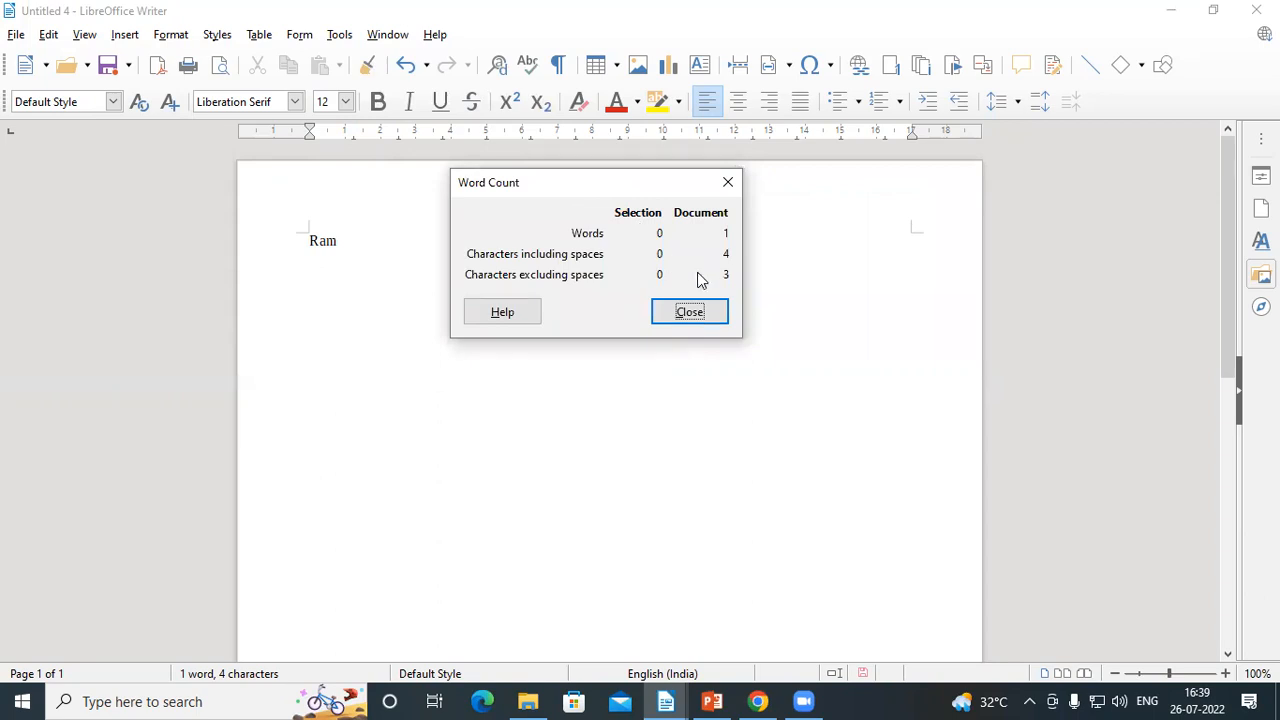
pyautogui.click(714, 320)
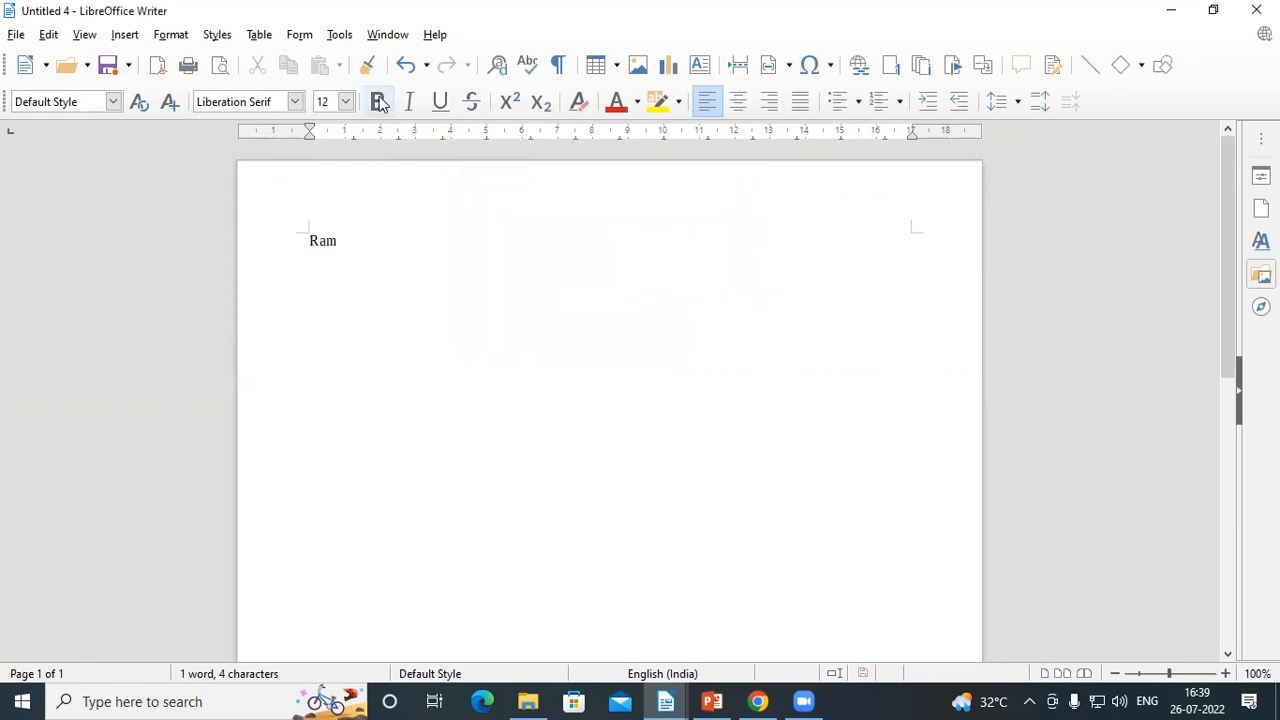
# Step: Bring up the available spelling, thesaurus, language and word count commands
pyautogui.click(339, 34)
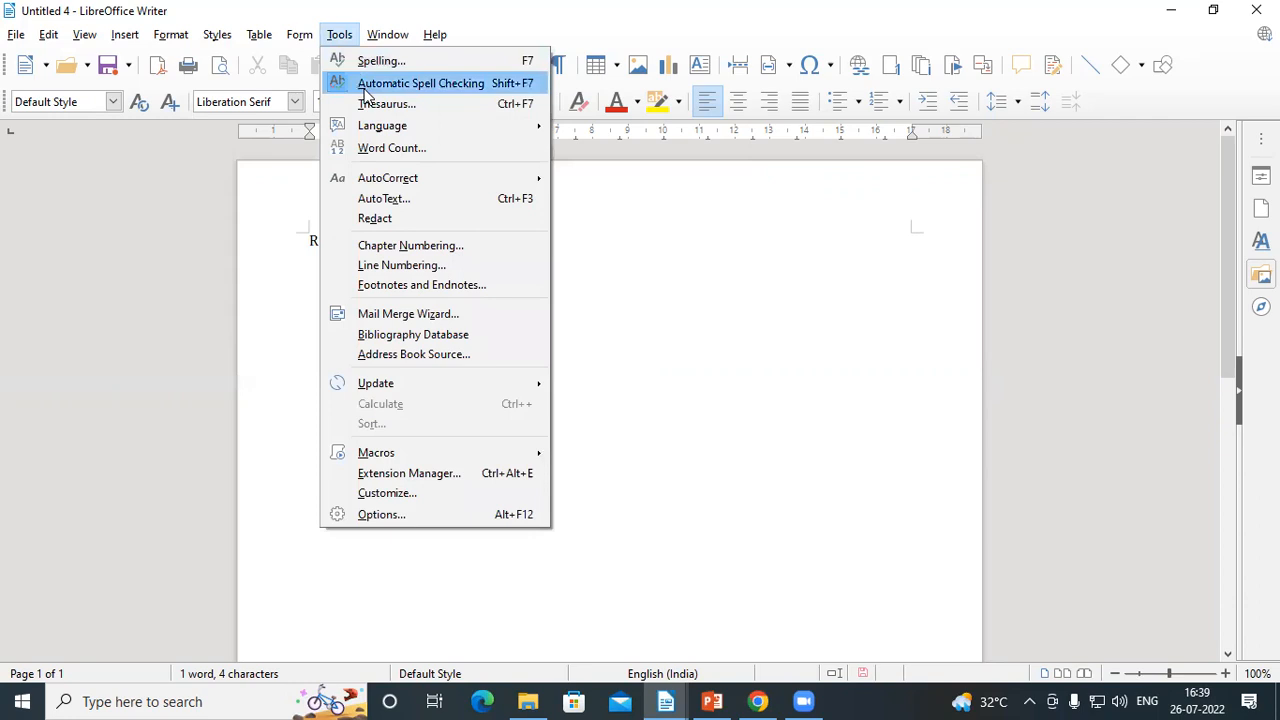